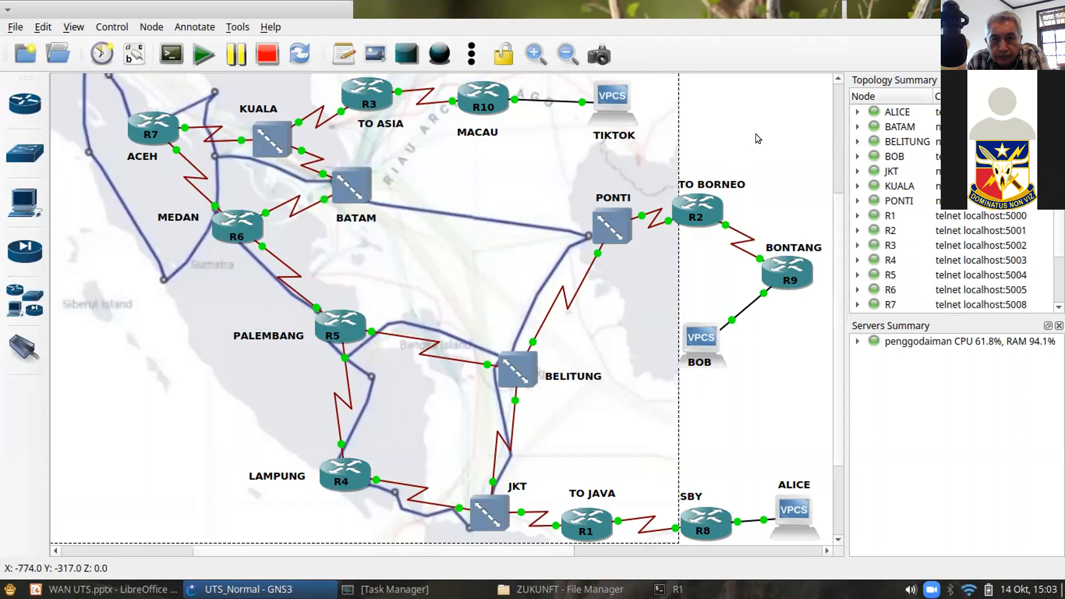
# - Delete the map background image from the GNS3 topology canvas, keeping the nodes and serial links
pyautogui.press('Delete')
pyautogui.click(606, 289)
pyautogui.rightClick(509, 179)
pyautogui.rightClick(509, 179)
pyautogui.rightClick(506, 172)
pyautogui.click(539, 259)
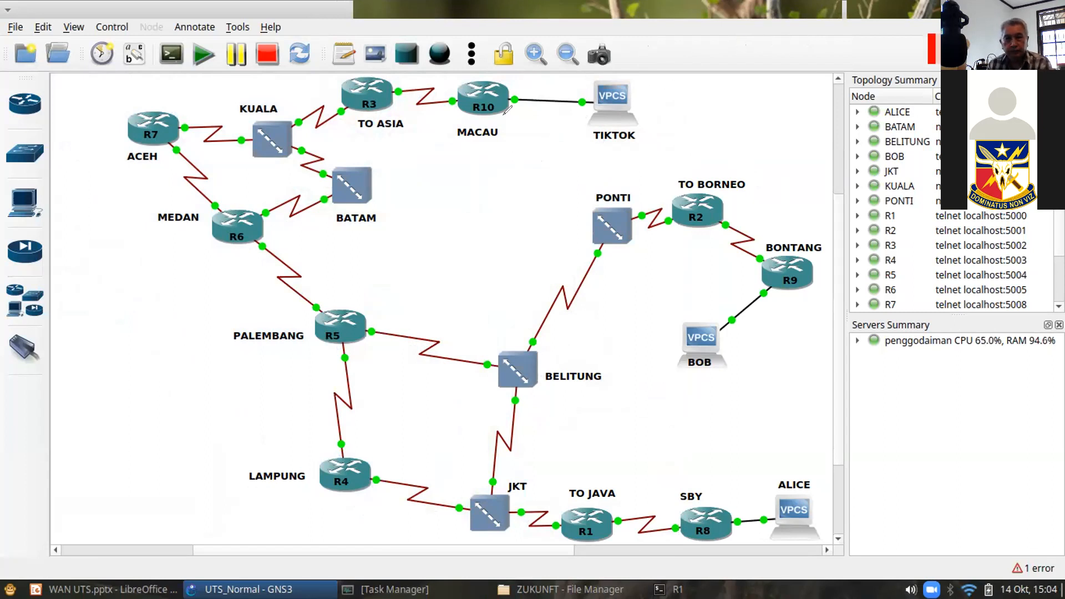
# - Mark the Asia, Borneo and Java branches with freehand red lines, add two check marks, and write "RIP" beside PONTI
pyautogui.moveTo(338, 141); pyautogui.dragTo(677, 146)
pyautogui.moveTo(576, 199)
pyautogui.mouseDown()
pyautogui.moveTo(634, 325)
pyautogui.moveTo(762, 201)
pyautogui.moveTo(630, 199)
pyautogui.mouseUp()
pyautogui.moveTo(555, 471)
pyautogui.mouseDown()
pyautogui.moveTo(555, 532)
pyautogui.moveTo(766, 456)
pyautogui.moveTo(799, 455)
pyautogui.mouseUp()
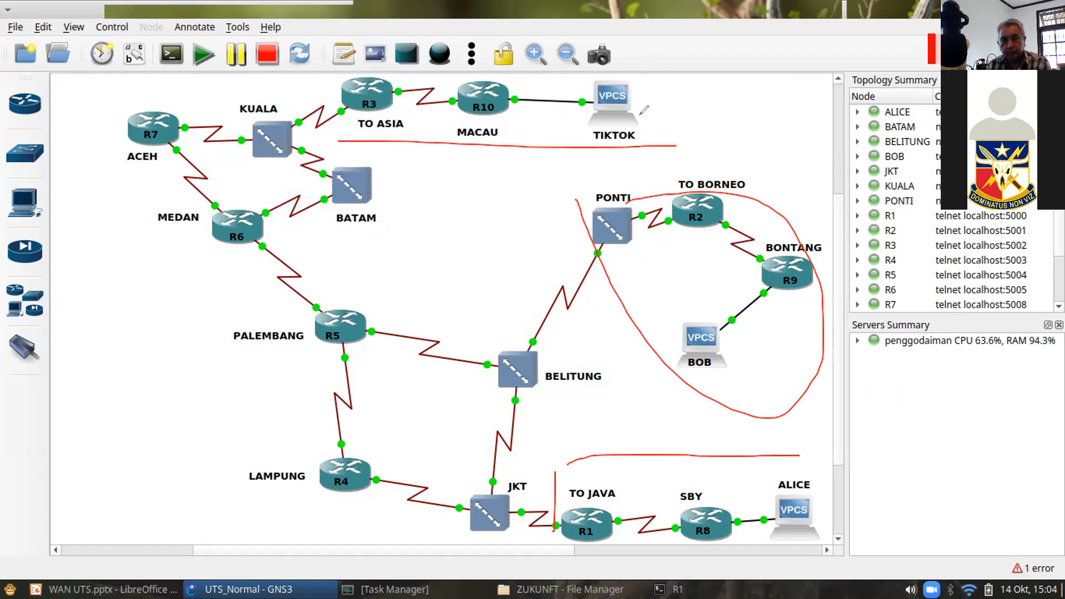
pyautogui.moveTo(712, 111); pyautogui.dragTo(738, 100)
pyautogui.moveTo(795, 435)
pyautogui.mouseDown()
pyautogui.moveTo(813, 462)
pyautogui.moveTo(831, 414)
pyautogui.mouseUp()
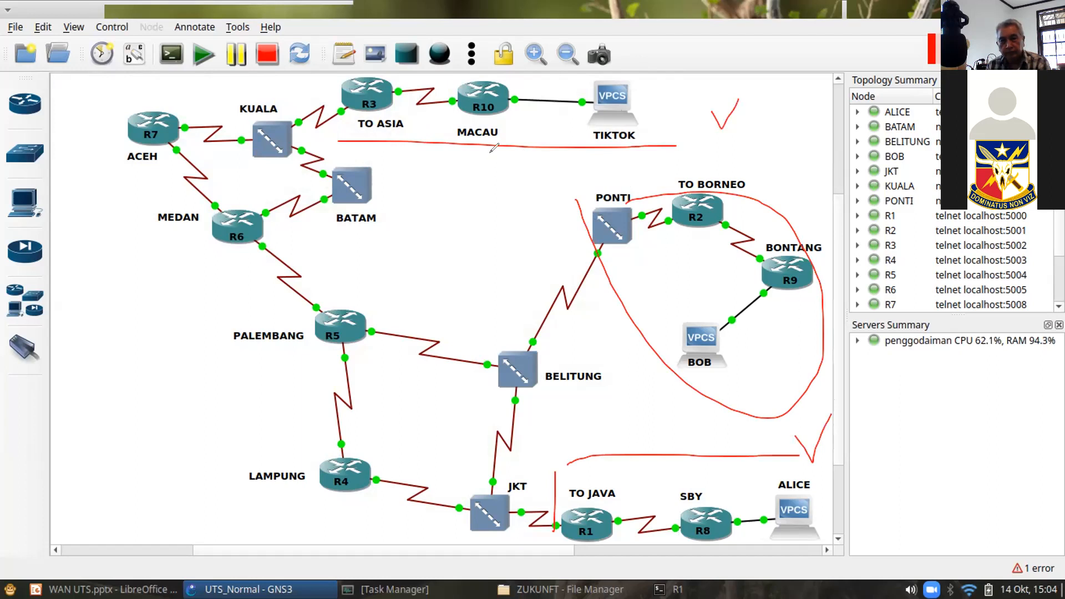
pyautogui.moveTo(523, 209)
pyautogui.mouseDown()
pyautogui.moveTo(525, 249)
pyautogui.moveTo(558, 228)
pyautogui.moveTo(561, 206)
pyautogui.moveTo(556, 228)
pyautogui.mouseUp()
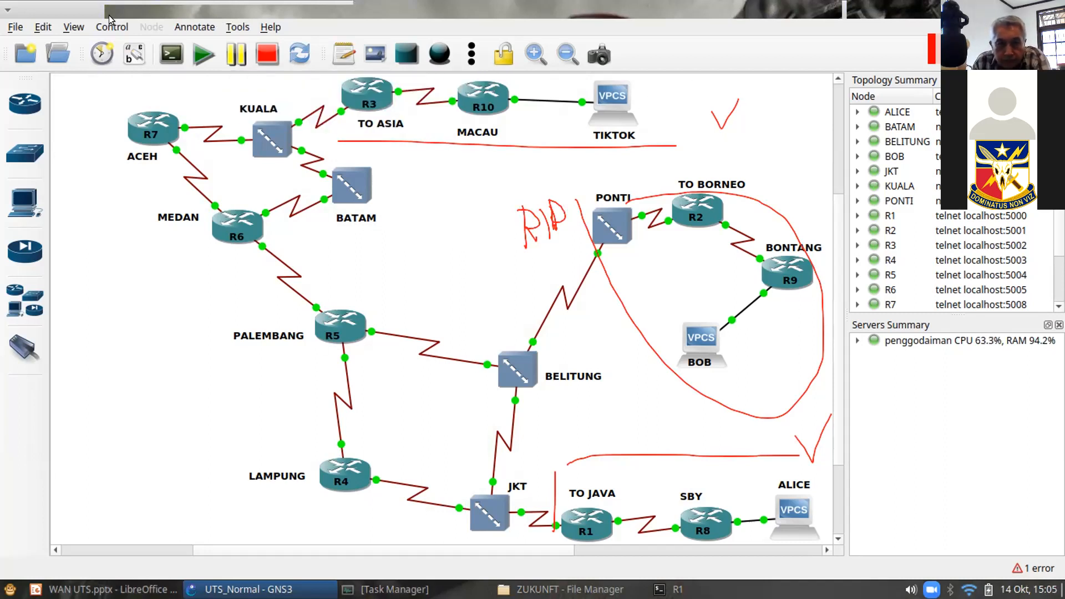
# - Switch to the WAN UTS.pptx presentation and look at the Topologi slide with its interface numbers and network addresses
pyautogui.click(105, 590)
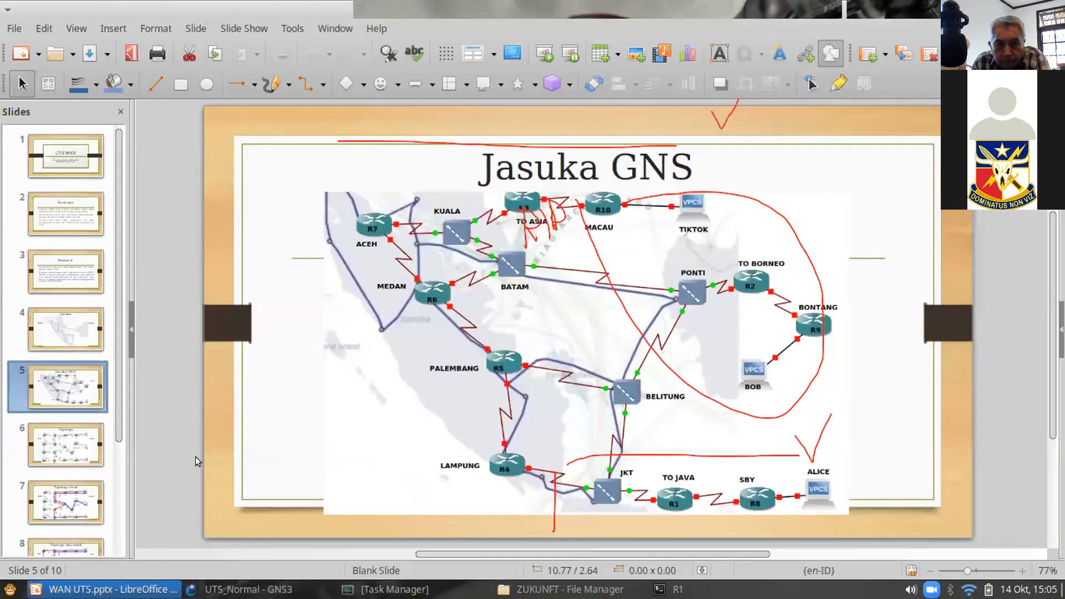
pyautogui.click(66, 445)
pyautogui.click(78, 492)
pyautogui.click(71, 453)
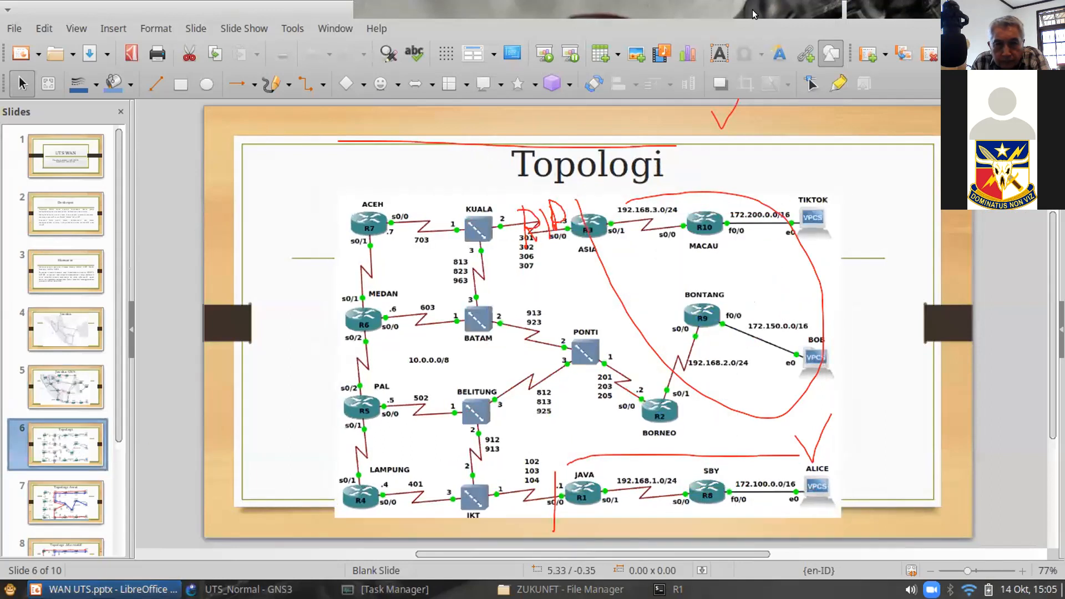
# - Clear all the freehand annotations from the screen
pyautogui.click(721, 69)
pyautogui.click(729, 116)
pyautogui.click(731, 120)
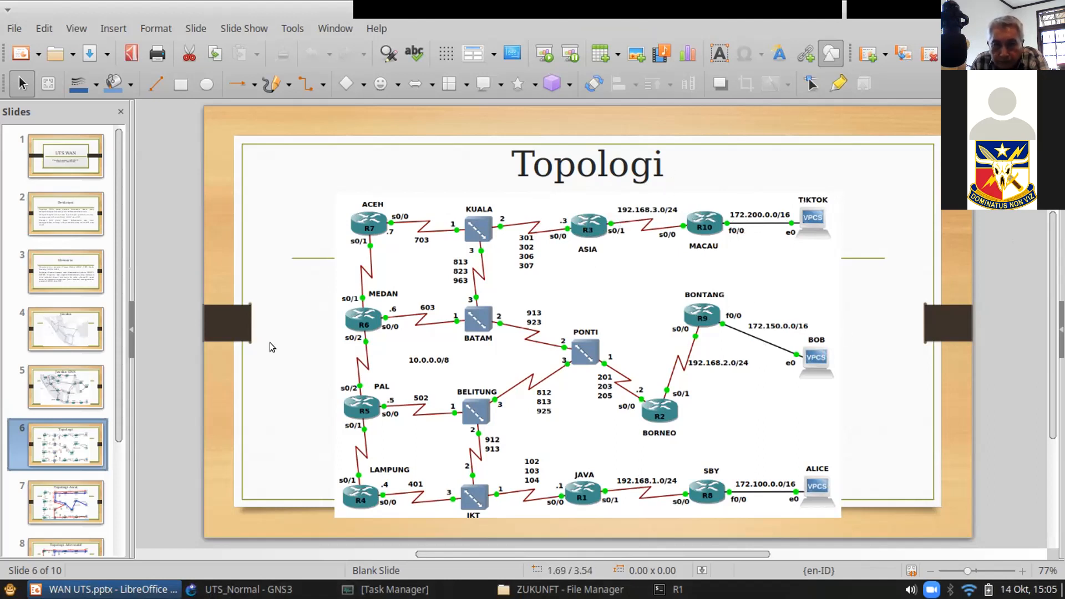
# - Return to the GNS3 topology, nudge BOB slightly, and move the BATAM and PONTI switches closer to each other
pyautogui.click(247, 590)
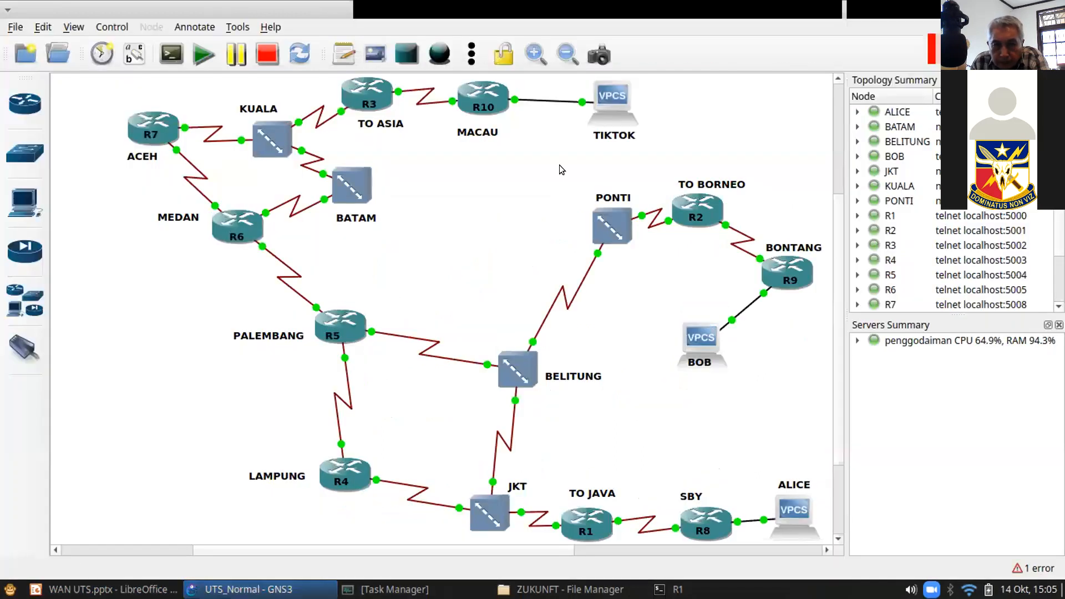
pyautogui.moveTo(702, 341)
pyautogui.mouseDown()
pyautogui.moveTo(718, 352)
pyautogui.moveTo(710, 344)
pyautogui.mouseUp()
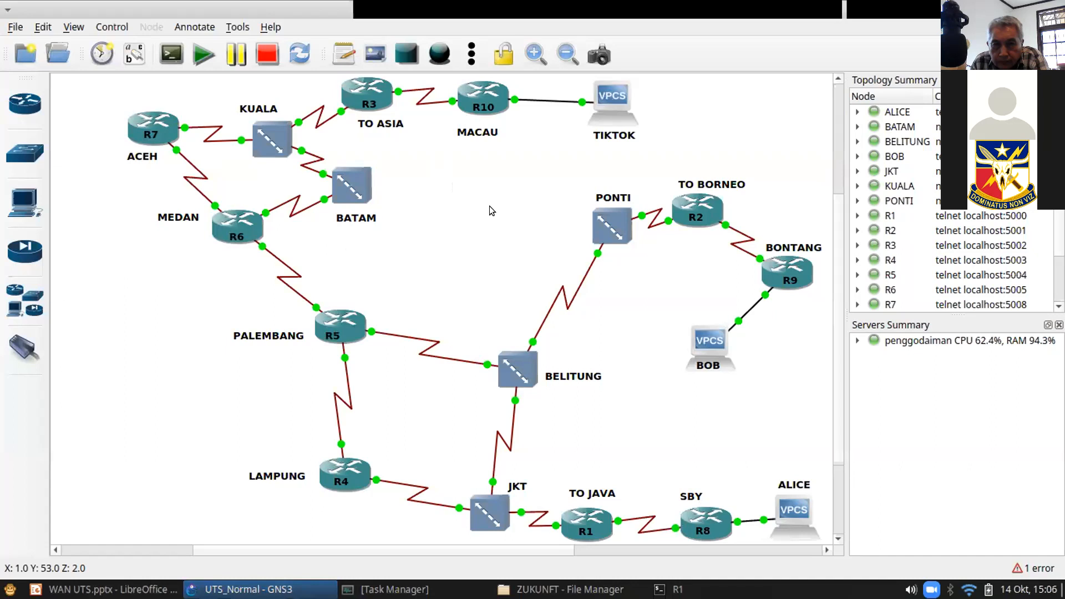
pyautogui.moveTo(352, 185); pyautogui.dragTo(394, 194)
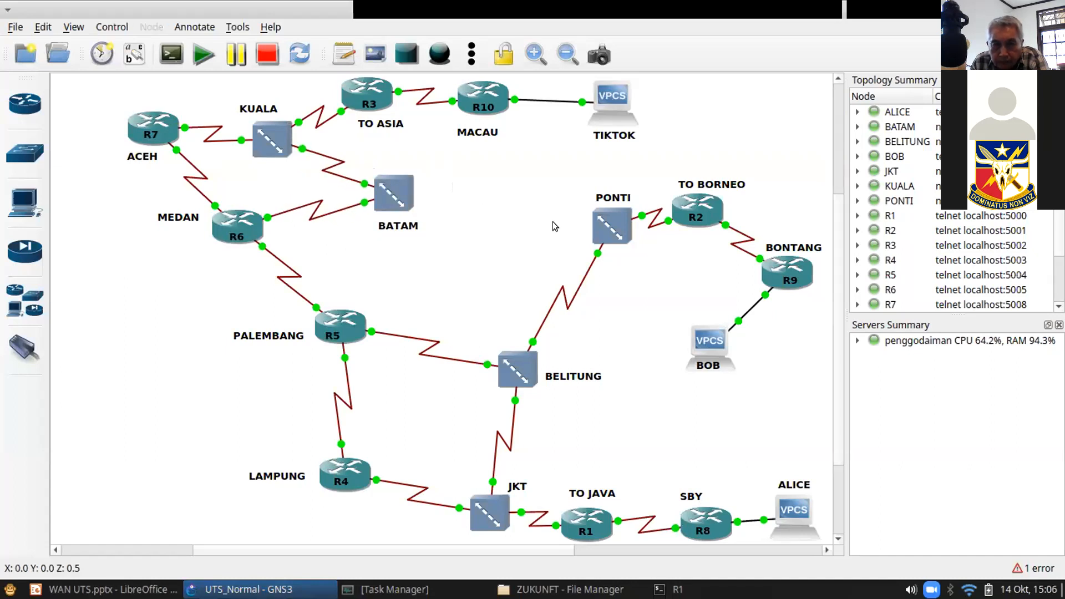
pyautogui.moveTo(607, 232); pyautogui.dragTo(561, 246)
pyautogui.moveTo(408, 192); pyautogui.dragTo(431, 191)
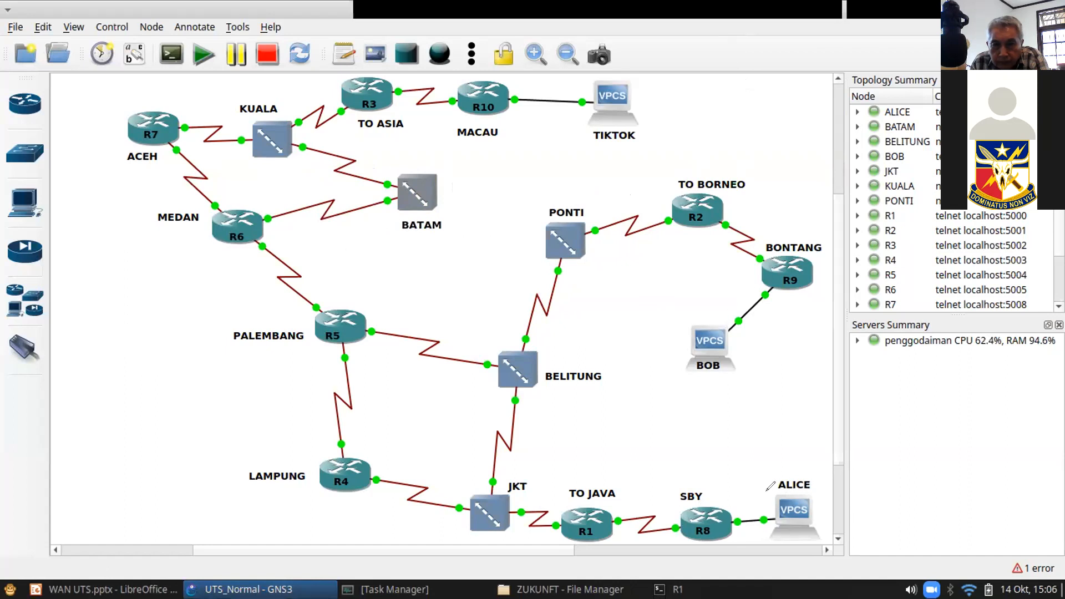
# - Trace freehand routes to TIKTOK from ALICE via LAMPUNG and from BOB via PONTI, BELITUNG, R5, R6 and BATAM, and clear them
pyautogui.moveTo(785, 489)
pyautogui.mouseDown()
pyautogui.moveTo(412, 502)
pyautogui.moveTo(247, 352)
pyautogui.moveTo(184, 178)
pyautogui.moveTo(195, 120)
pyautogui.moveTo(347, 85)
pyautogui.mouseUp()
pyautogui.moveTo(569, 118)
pyautogui.mouseDown()
pyautogui.moveTo(633, 131)
pyautogui.moveTo(622, 135)
pyautogui.mouseUp()
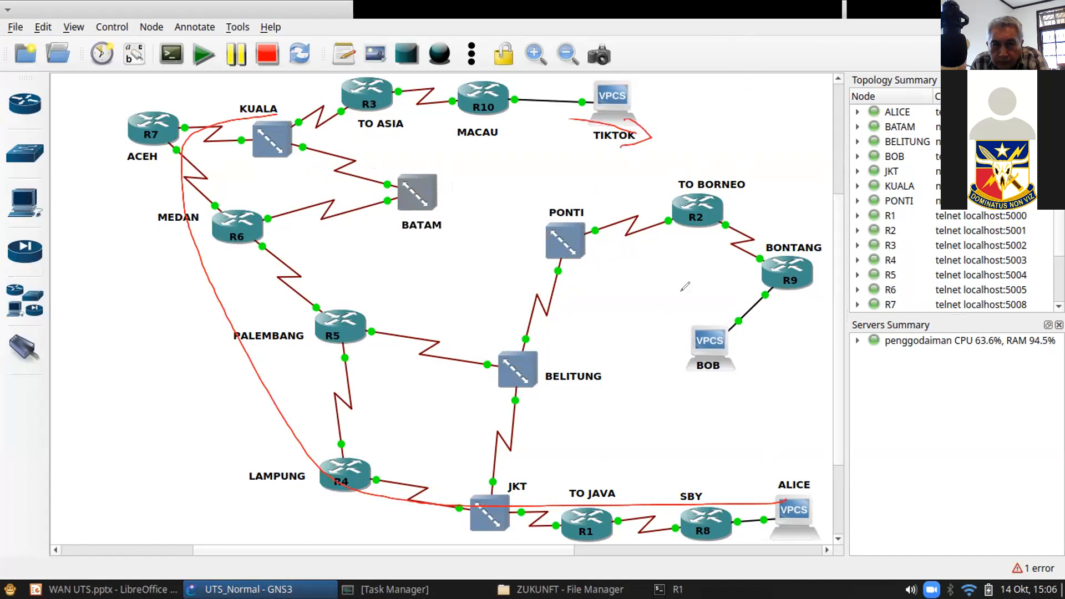
pyautogui.moveTo(706, 354)
pyautogui.mouseDown()
pyautogui.moveTo(747, 328)
pyautogui.moveTo(738, 232)
pyautogui.moveTo(644, 212)
pyautogui.moveTo(556, 262)
pyautogui.moveTo(521, 352)
pyautogui.moveTo(423, 353)
pyautogui.moveTo(295, 288)
pyautogui.moveTo(251, 213)
pyautogui.moveTo(361, 192)
pyautogui.moveTo(388, 169)
pyautogui.moveTo(320, 134)
pyautogui.moveTo(488, 129)
pyautogui.moveTo(558, 148)
pyautogui.moveTo(516, 154)
pyautogui.mouseUp()
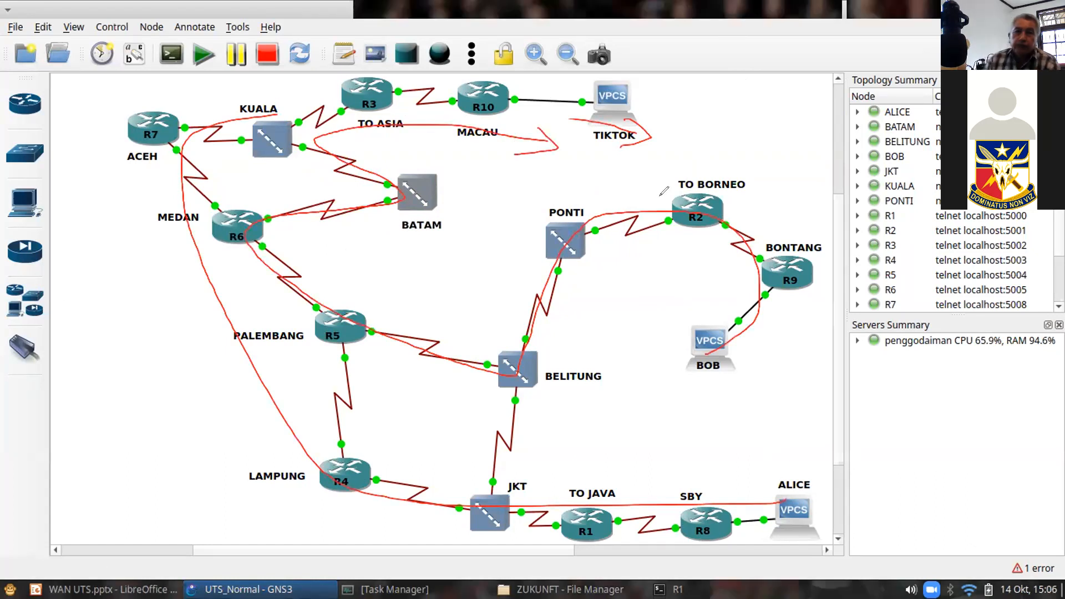
pyautogui.click(628, 55)
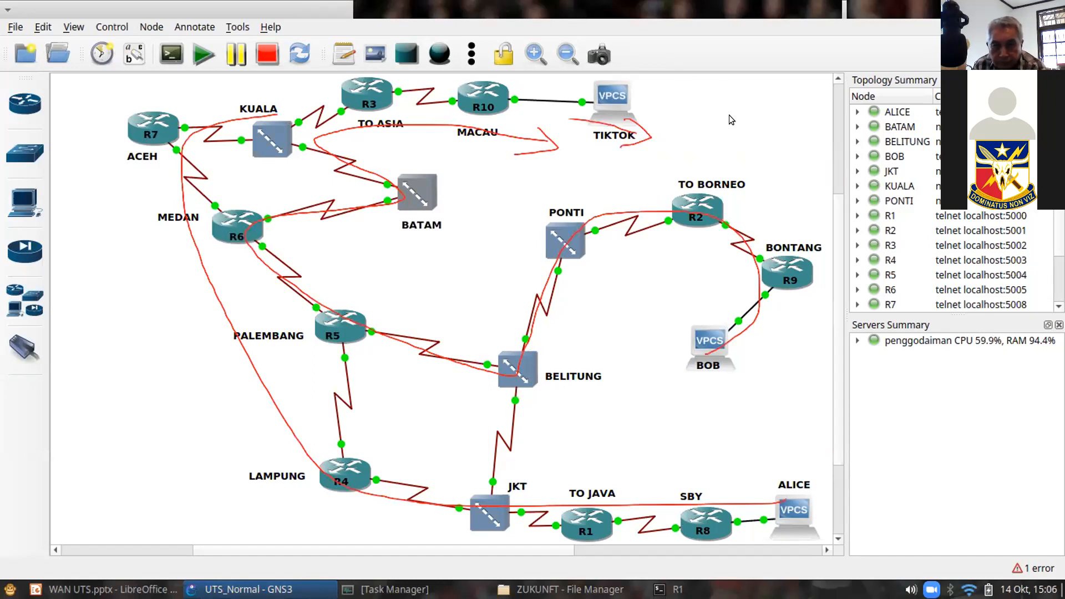
pyautogui.click(285, 79)
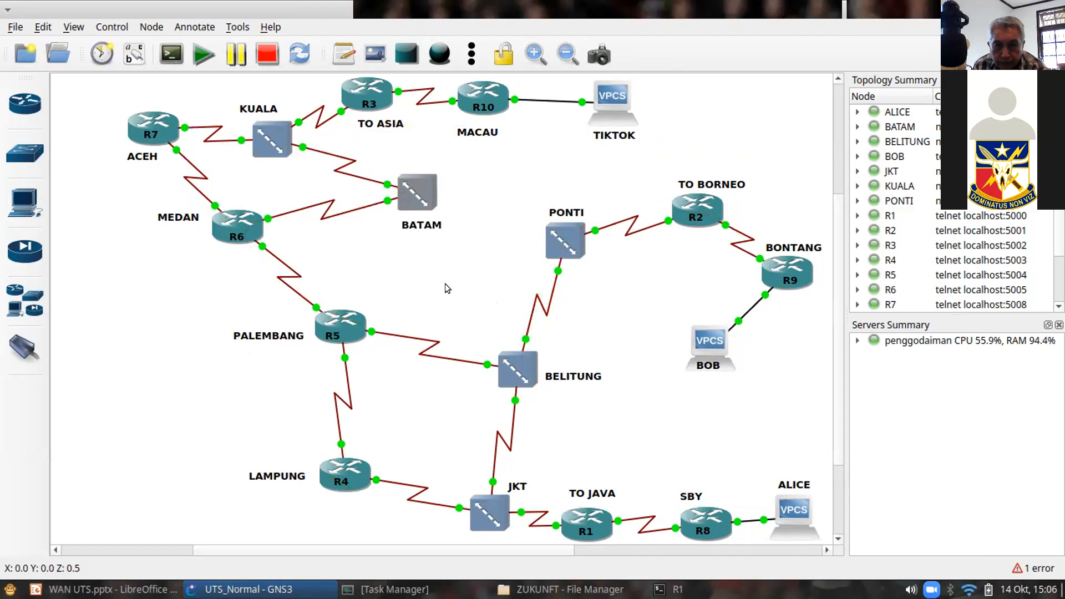
# - Start a packet capture on the R5–BELITUNG link with the Frame Relay link type and the capture visualization program enabled
pyautogui.rightClick(435, 356)
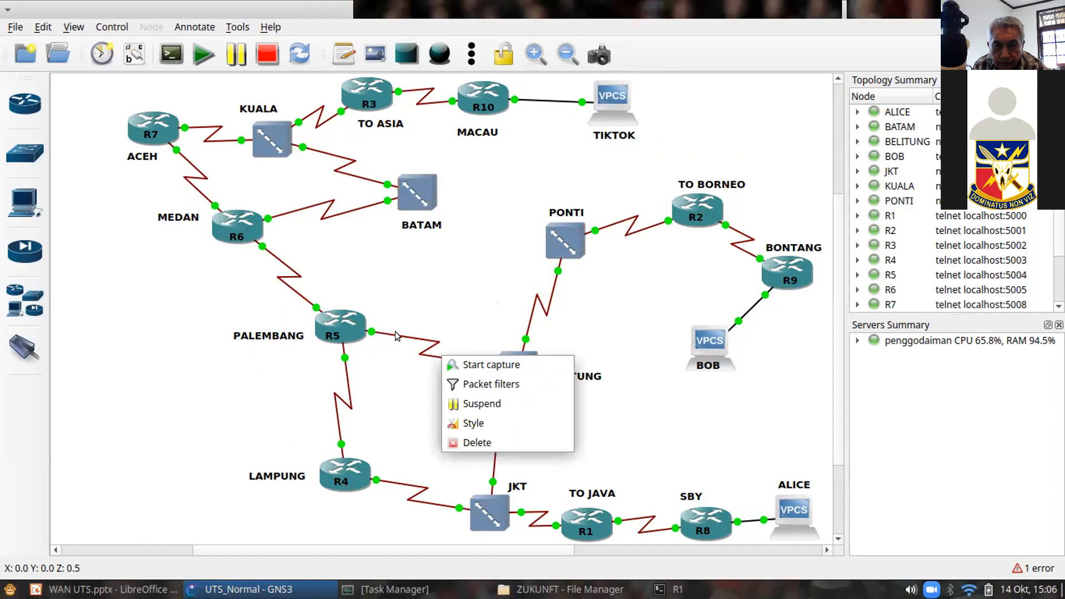
pyautogui.click(442, 308)
pyautogui.rightClick(447, 358)
pyautogui.click(465, 367)
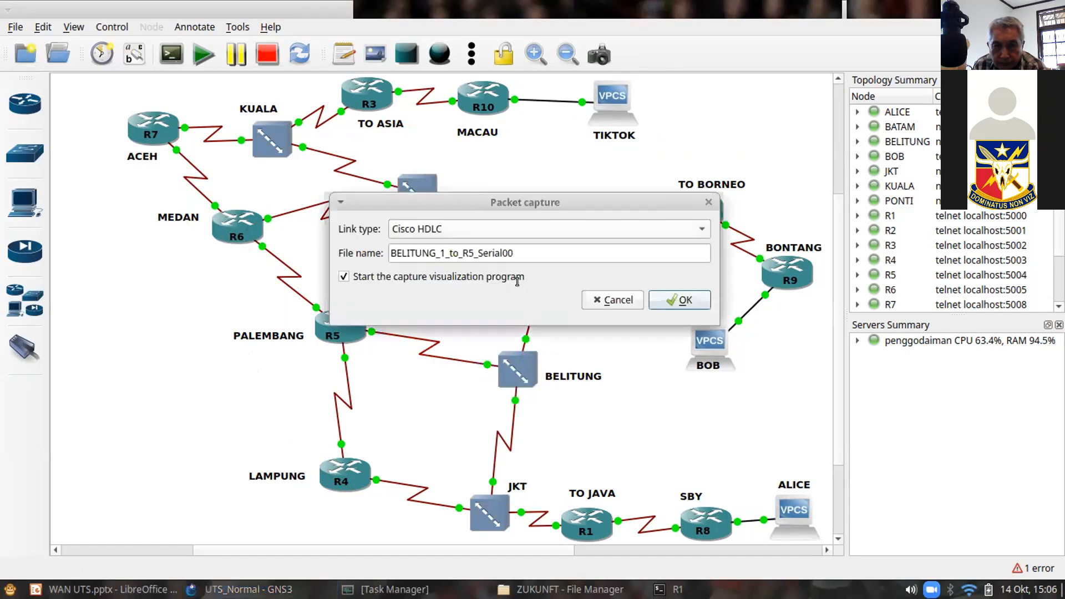
pyautogui.click(517, 229)
pyautogui.click(491, 270)
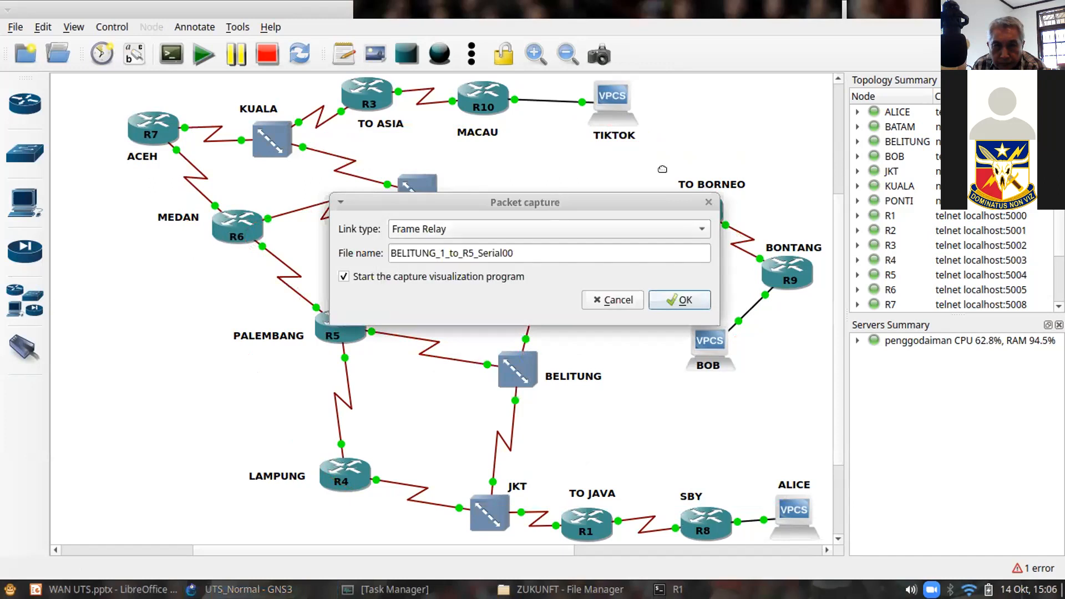
pyautogui.moveTo(561, 201); pyautogui.dragTo(689, 165)
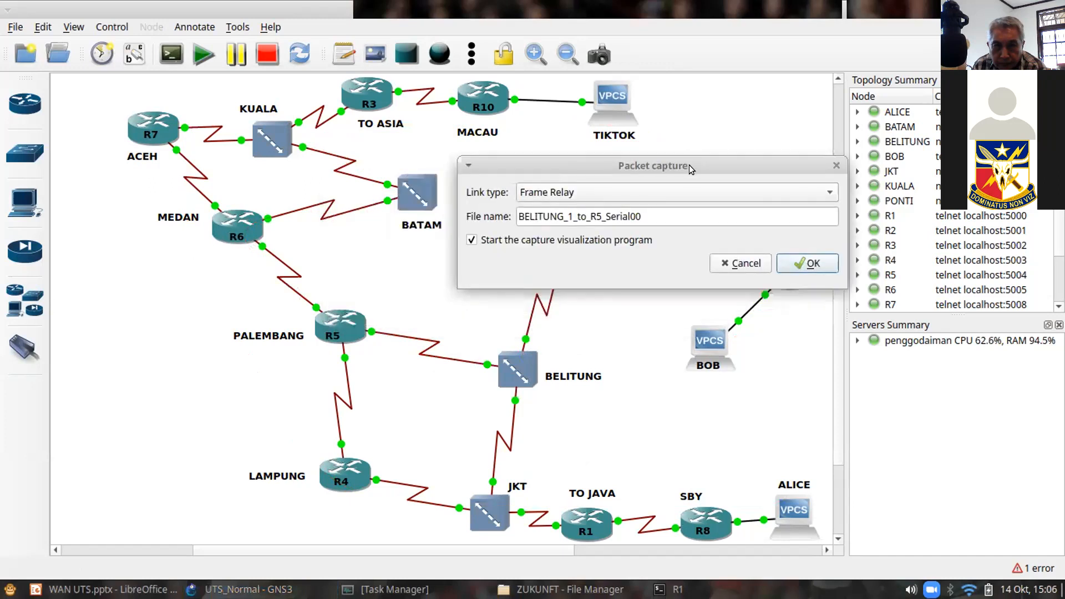
pyautogui.click(816, 263)
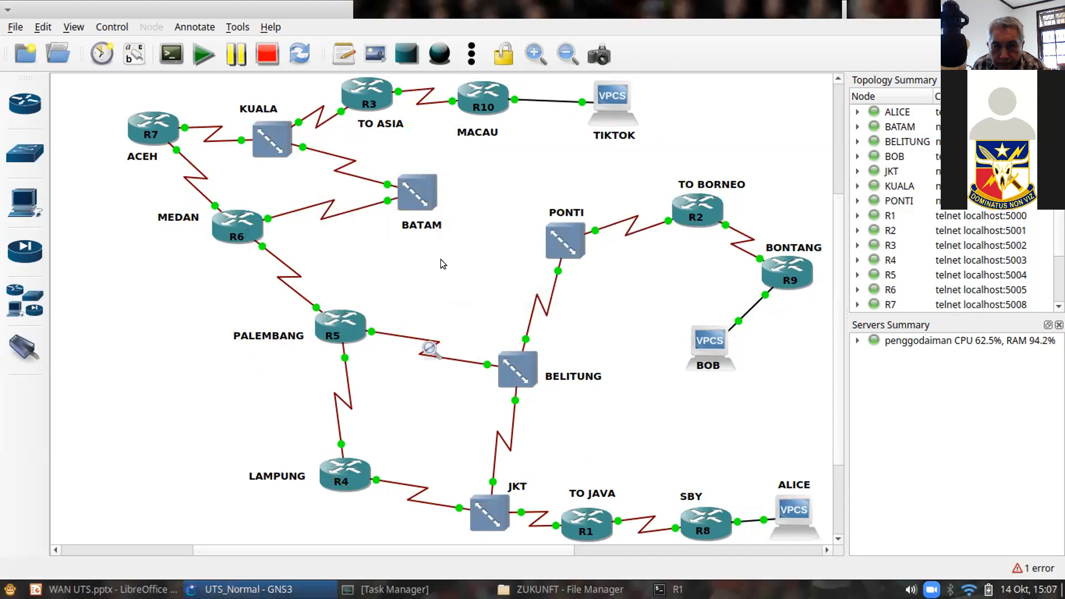
# - Start a packet capture on the R6–BATAM link with the Frame Relay link type
pyautogui.rightClick(346, 208)
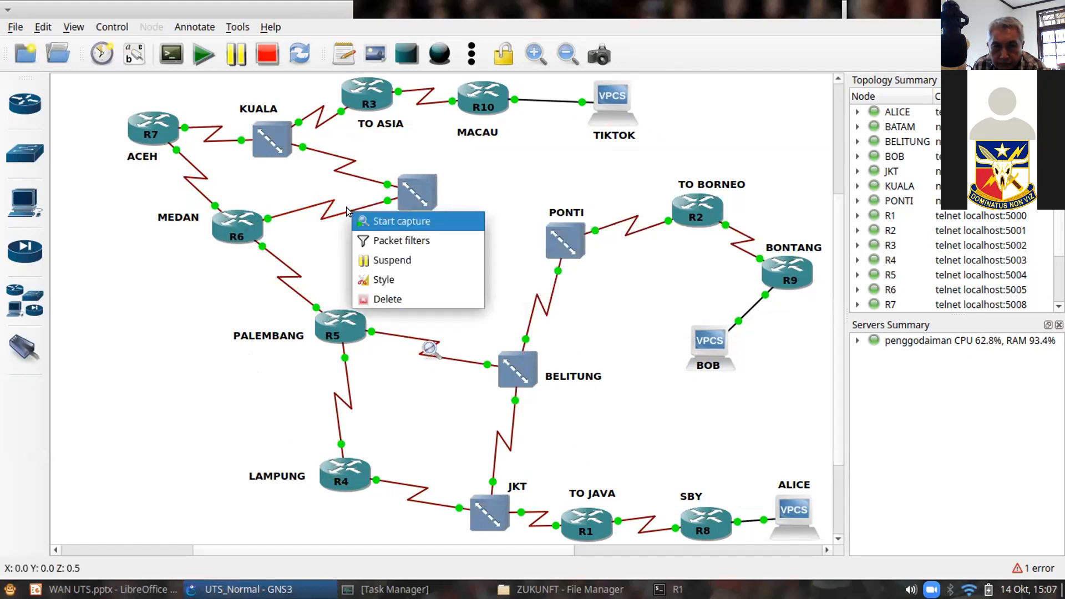
pyautogui.click(400, 221)
pyautogui.click(482, 229)
pyautogui.click(472, 269)
pyautogui.click(681, 300)
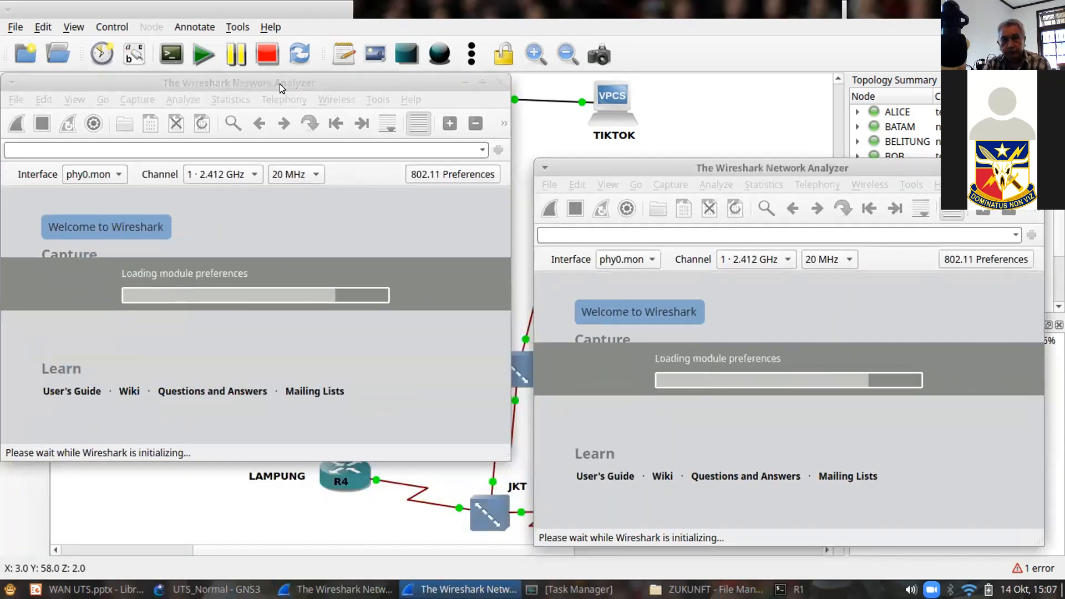
# - Arrange the two Wireshark capture windows side by side and select packet 2 in the BELITUNG–R5 capture and packet 3 in the R6–BATAM capture
pyautogui.click(280, 84)
pyautogui.moveTo(614, 158); pyautogui.dragTo(619, 152)
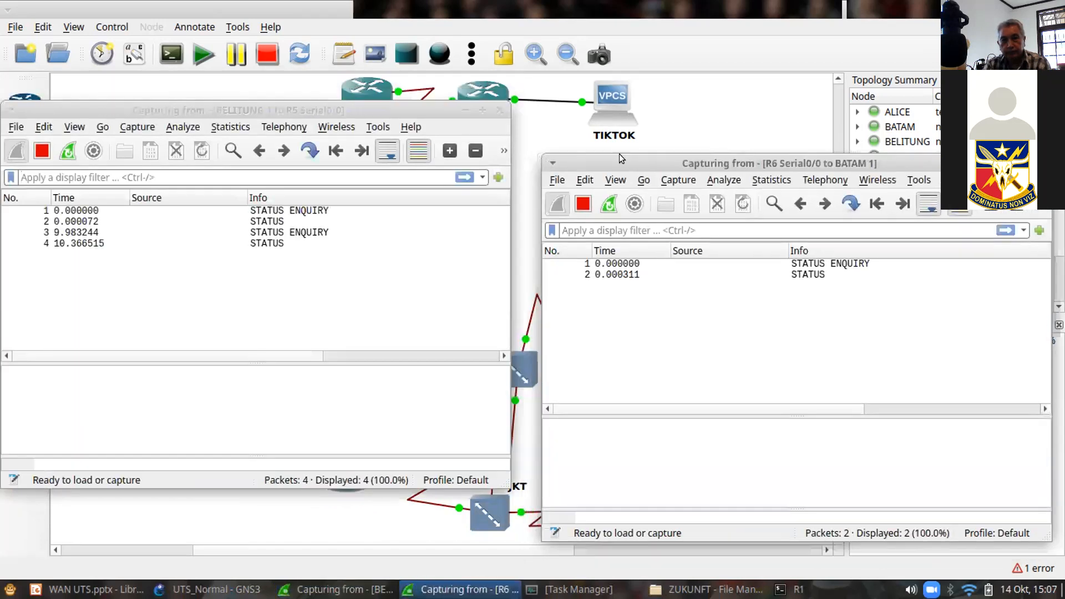
pyautogui.click(295, 105)
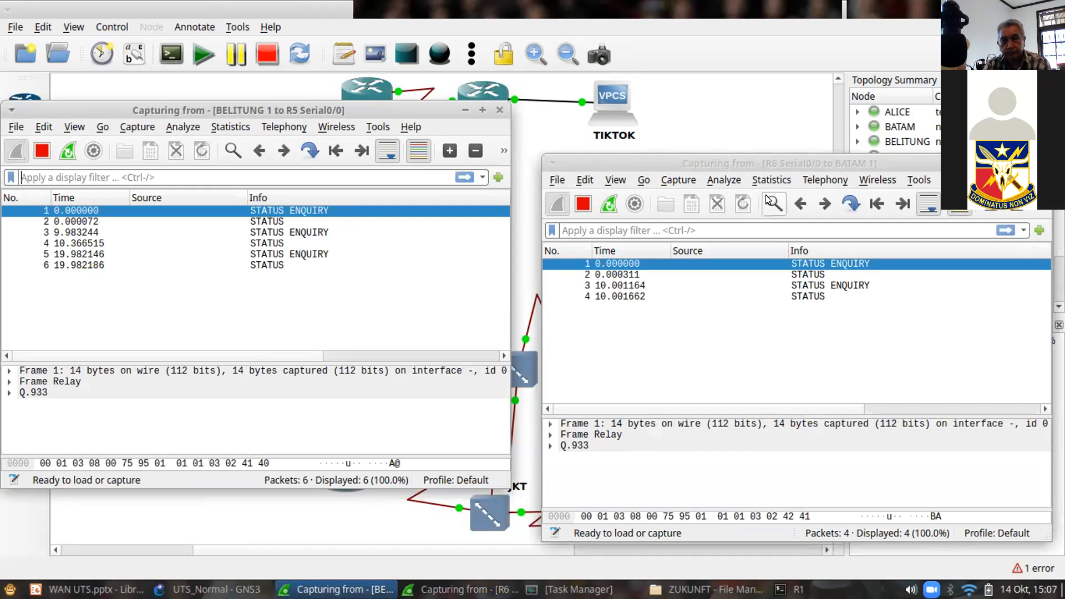
pyautogui.click(783, 165)
pyautogui.moveTo(814, 161); pyautogui.dragTo(810, 151)
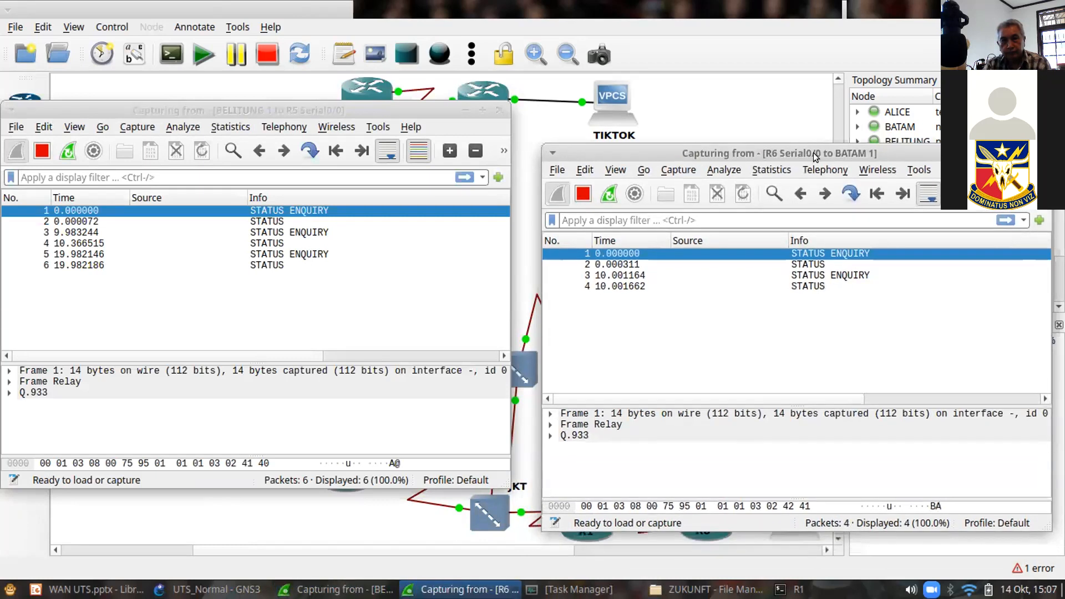
pyautogui.click(184, 222)
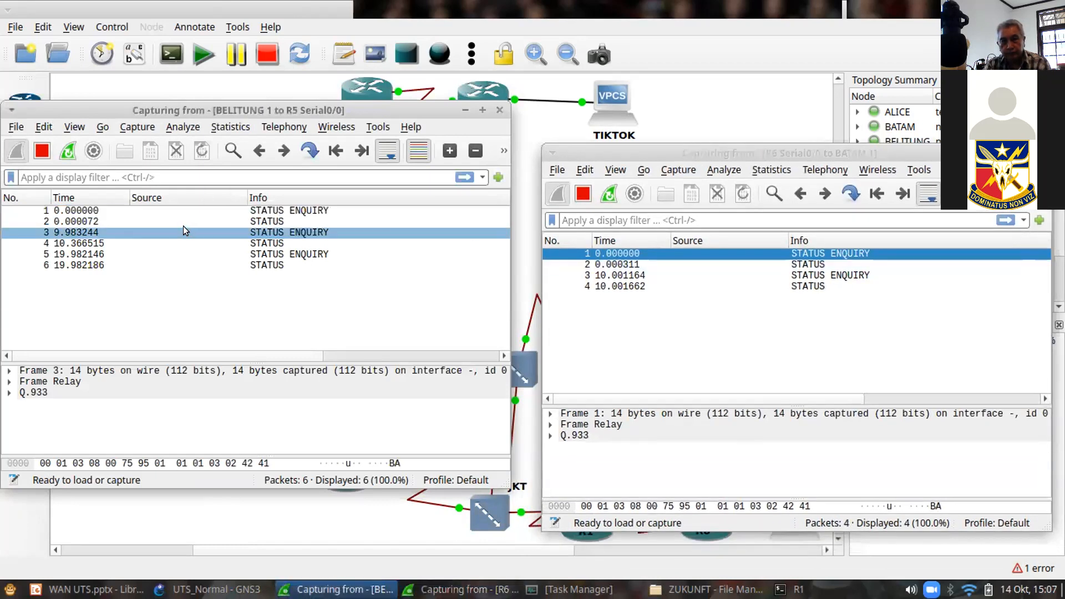
pyautogui.click(664, 275)
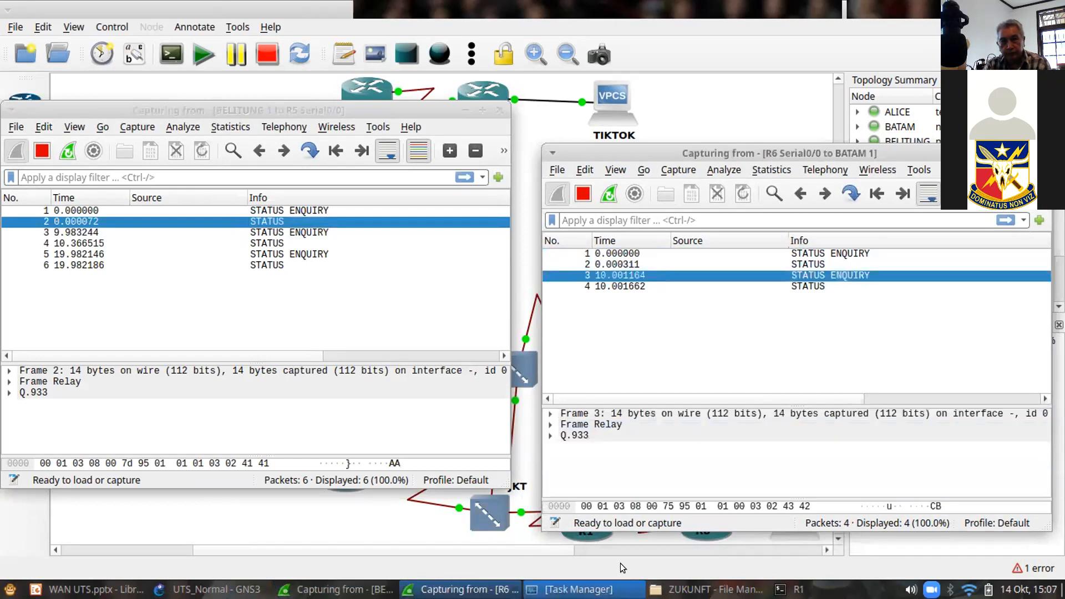
# - Switch to BOB's terminal console and display its IP configuration with sh ip, highlighting the host part of its address
pyautogui.click(821, 589)
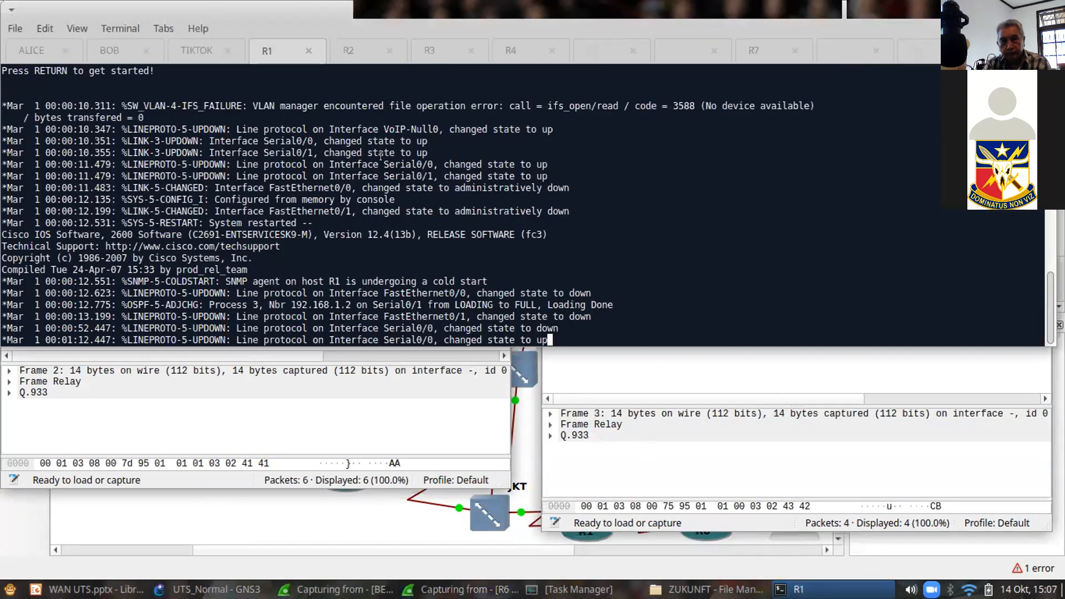
pyautogui.click(120, 45)
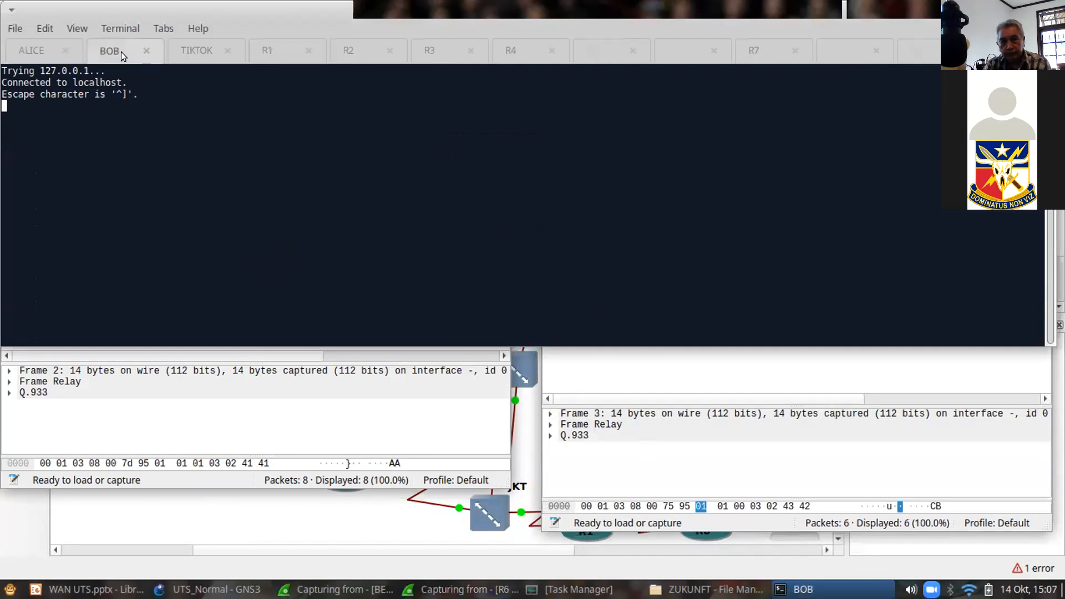
pyautogui.press('Return')
pyautogui.press('Return')
pyautogui.press('Return')
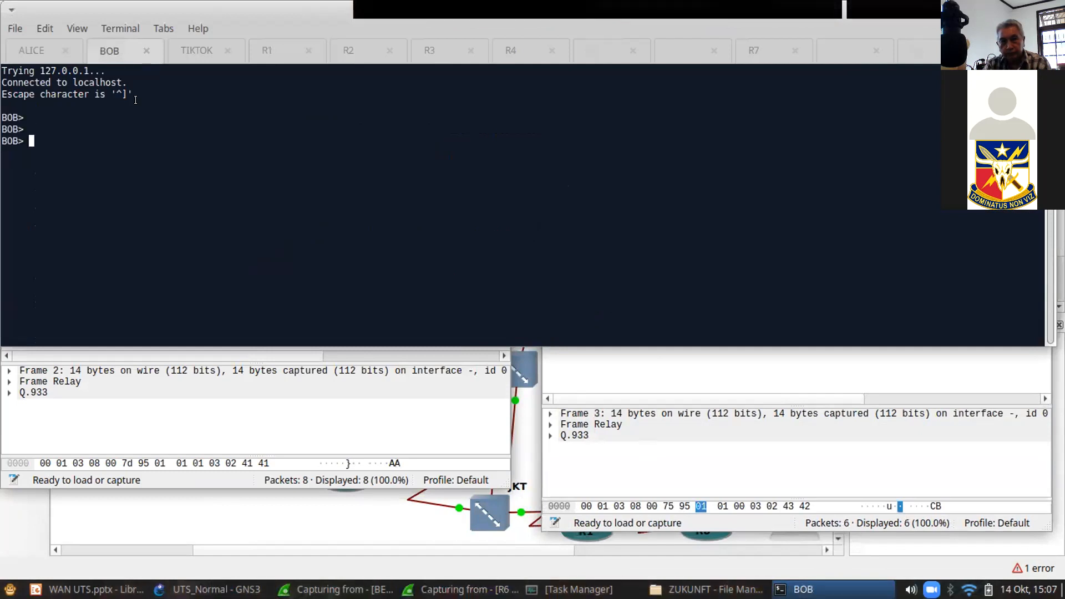
pyautogui.write('sh ip')
pyautogui.press('Return')
pyautogui.moveTo(169, 171); pyautogui.dragTo(136, 173)
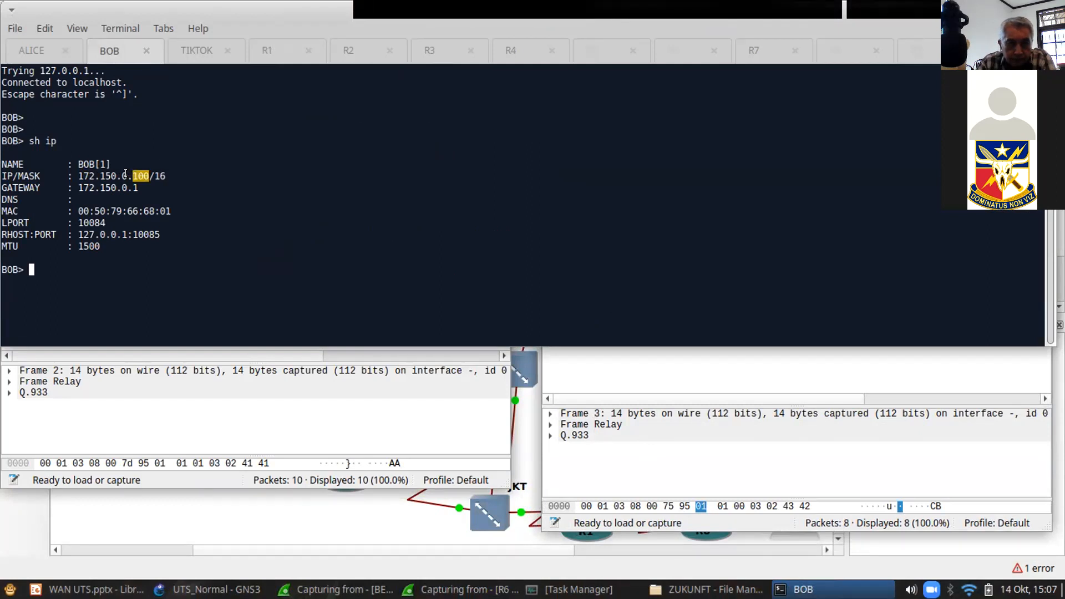
# - Ping TIKTOK from BOB's console with "pi 172.200.100"
pyautogui.click(133, 263)
pyautogui.press('Return')
pyautogui.press('Return')
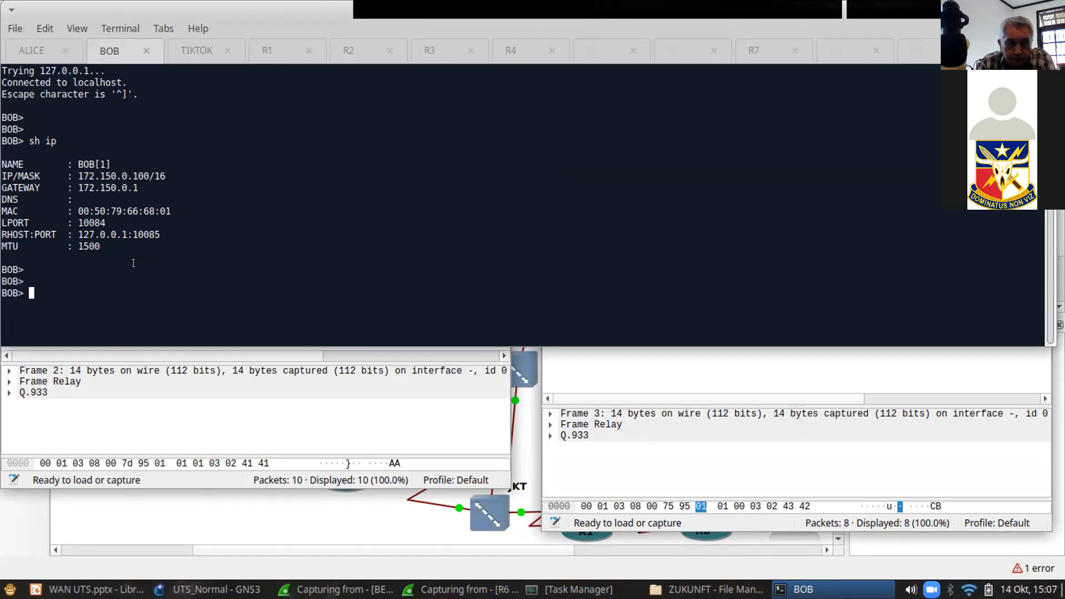
pyautogui.write('pi 172.200.100')
pyautogui.press('Return')
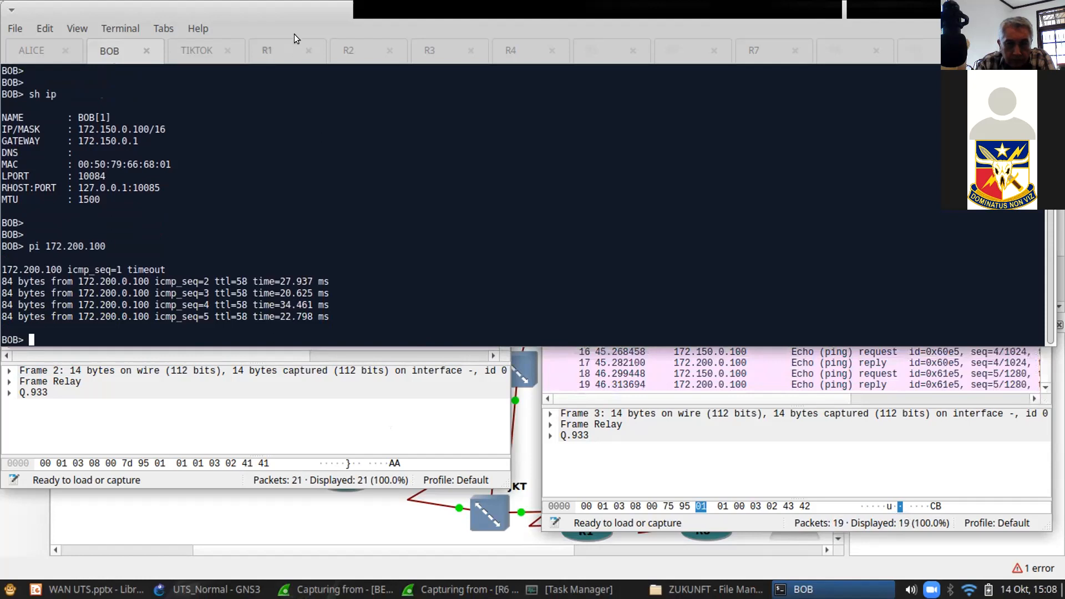
# - Hide the terminal and examine the first ping request in both the BELITUNG–R5 and R6–BATAM captures
pyautogui.click(820, 586)
pyautogui.click(282, 245)
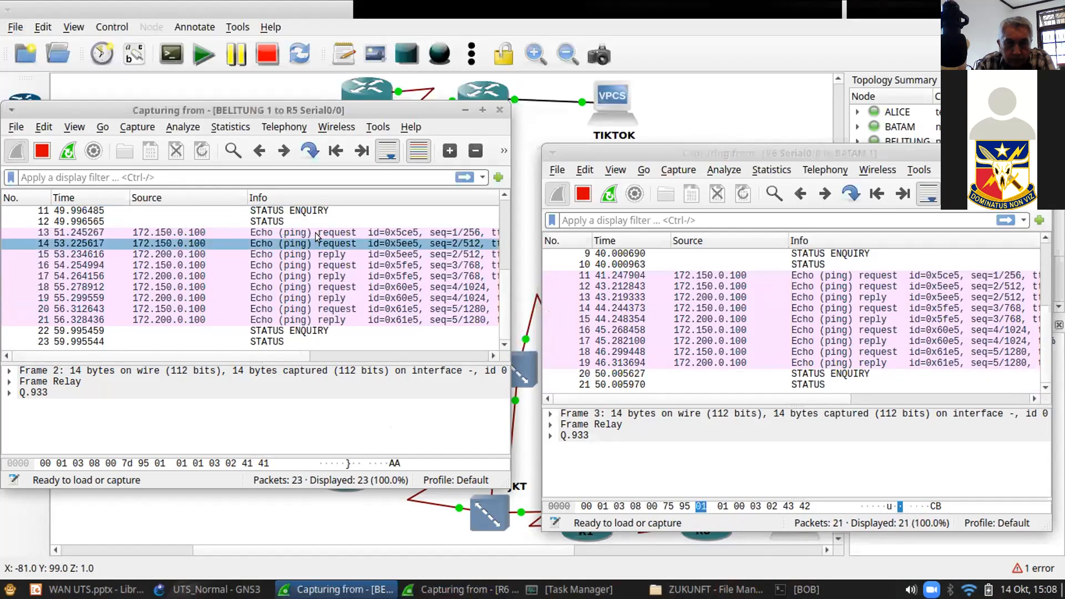
pyautogui.click(706, 272)
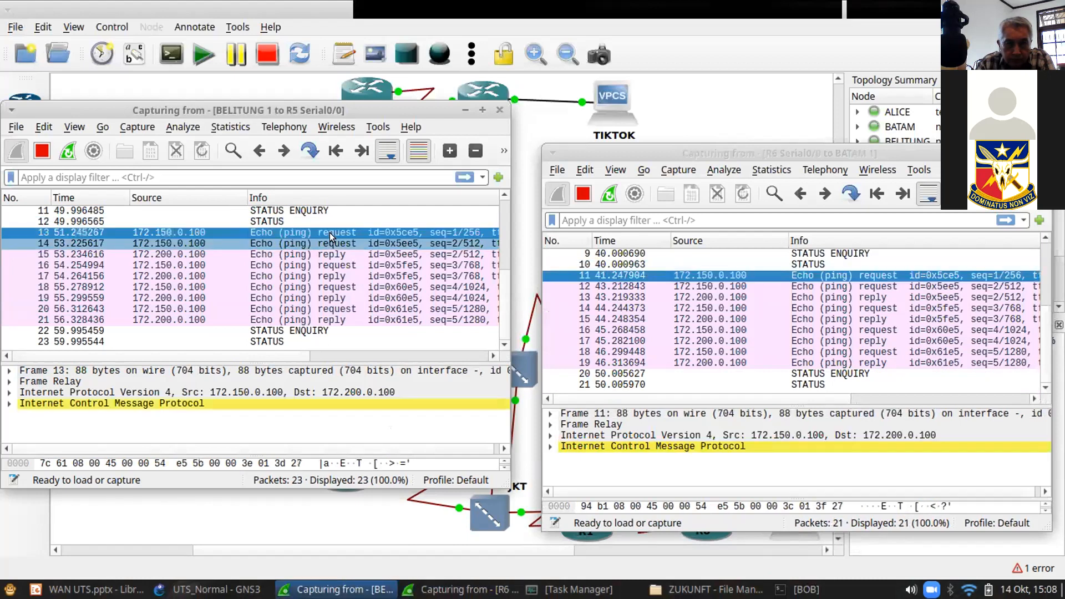
# - Compare the first ping request and the echo replies in the BELITUNG–R5 and R6–BATAM captures
pyautogui.click(340, 254)
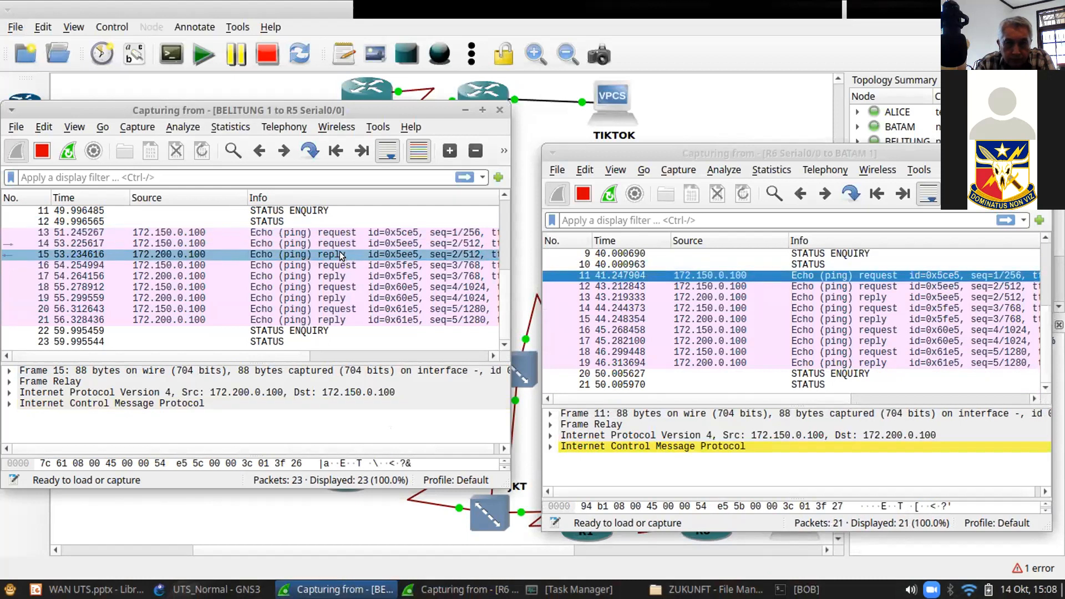
pyautogui.click(346, 230)
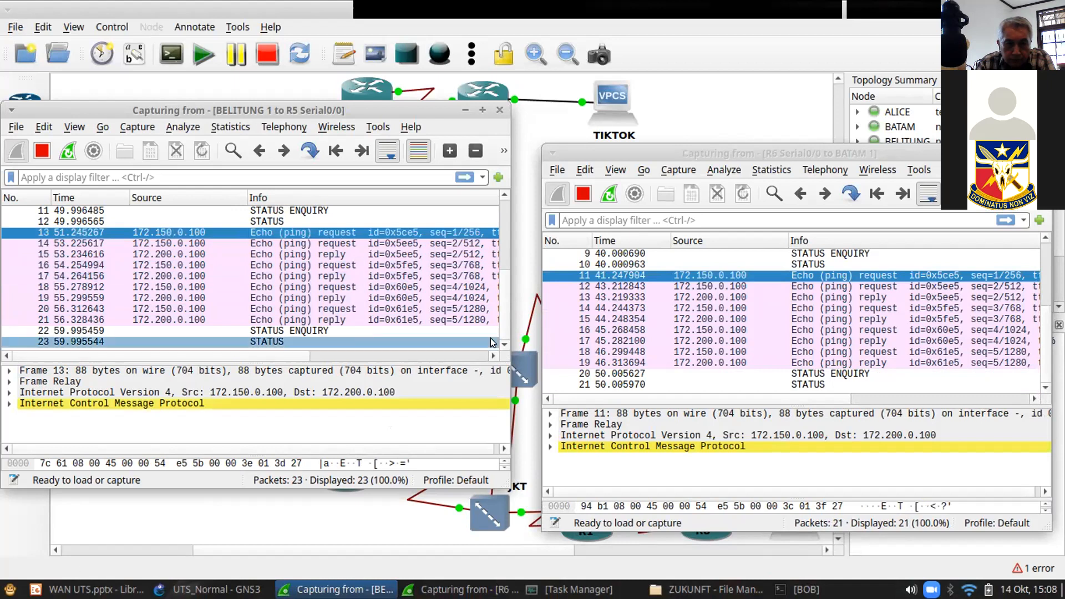
pyautogui.click(694, 297)
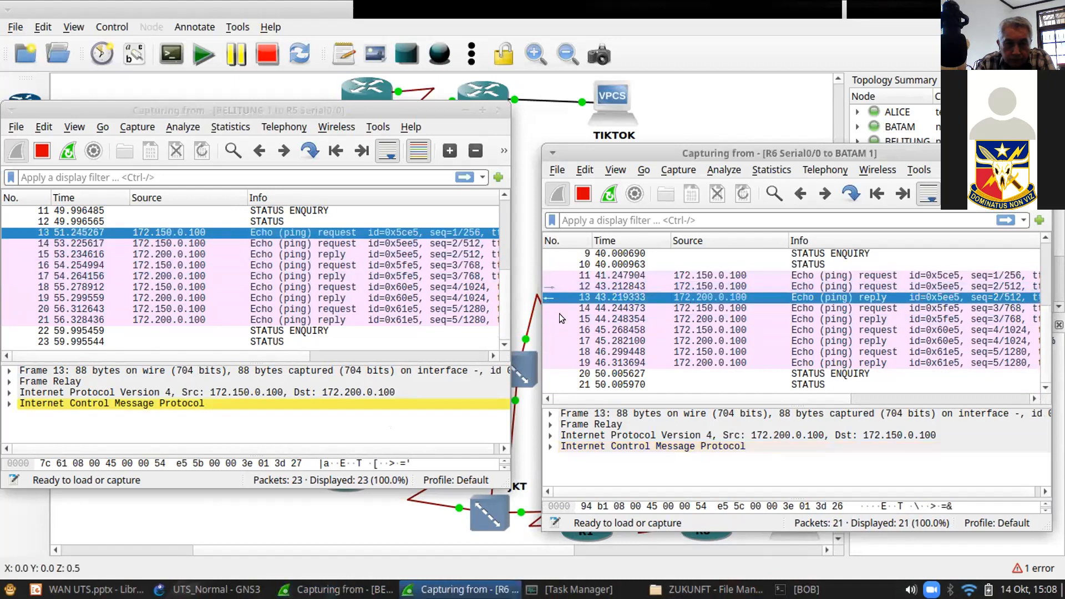
pyautogui.click(384, 253)
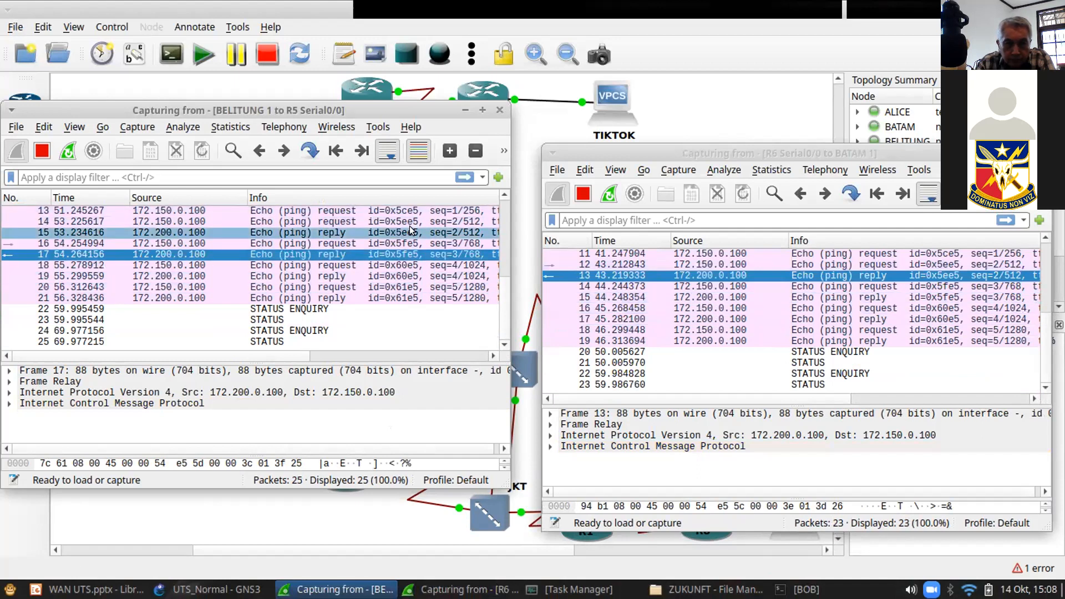
pyautogui.click(417, 277)
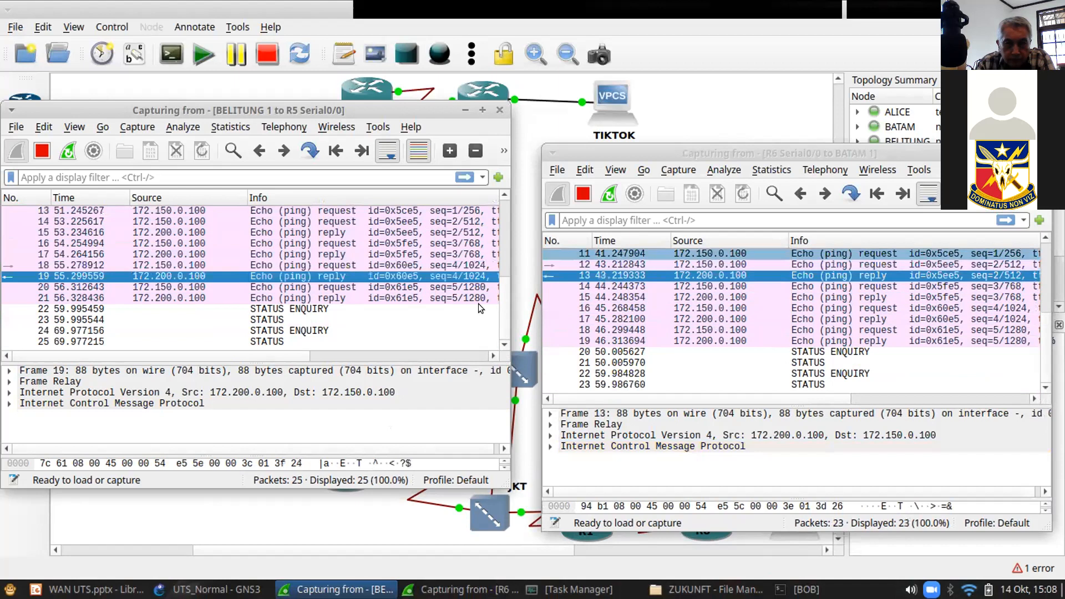
# - Examine the first two ping requests in the BELITUNG–R5 capture, checking their source and destination addresses
pyautogui.scroll(1, 503, 284)
pyautogui.click(322, 221)
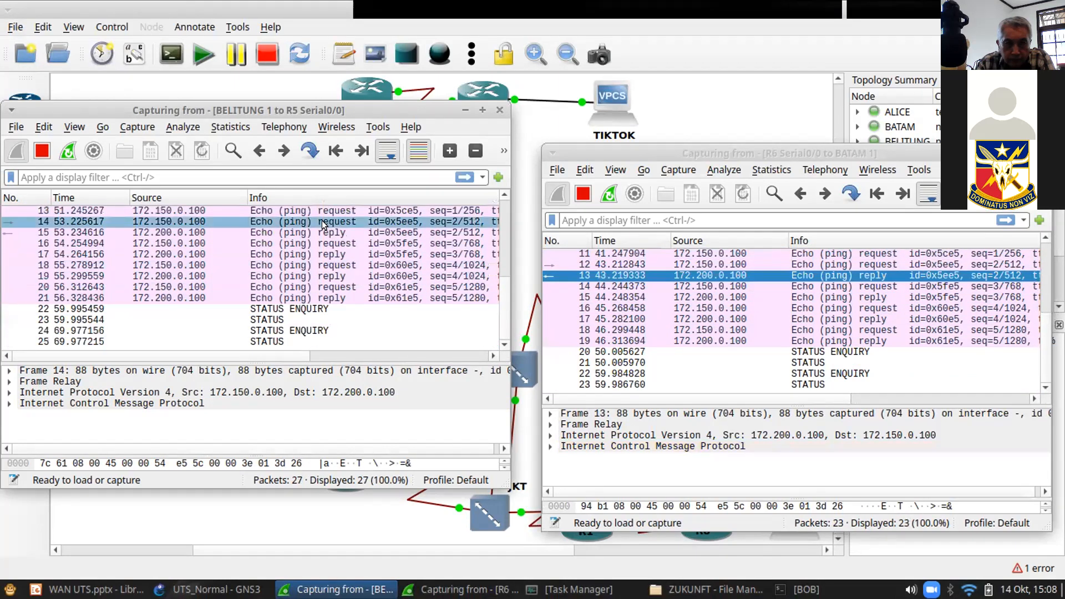
pyautogui.scroll(1, 502, 271)
pyautogui.click(211, 212)
pyautogui.click(209, 220)
pyautogui.click(192, 229)
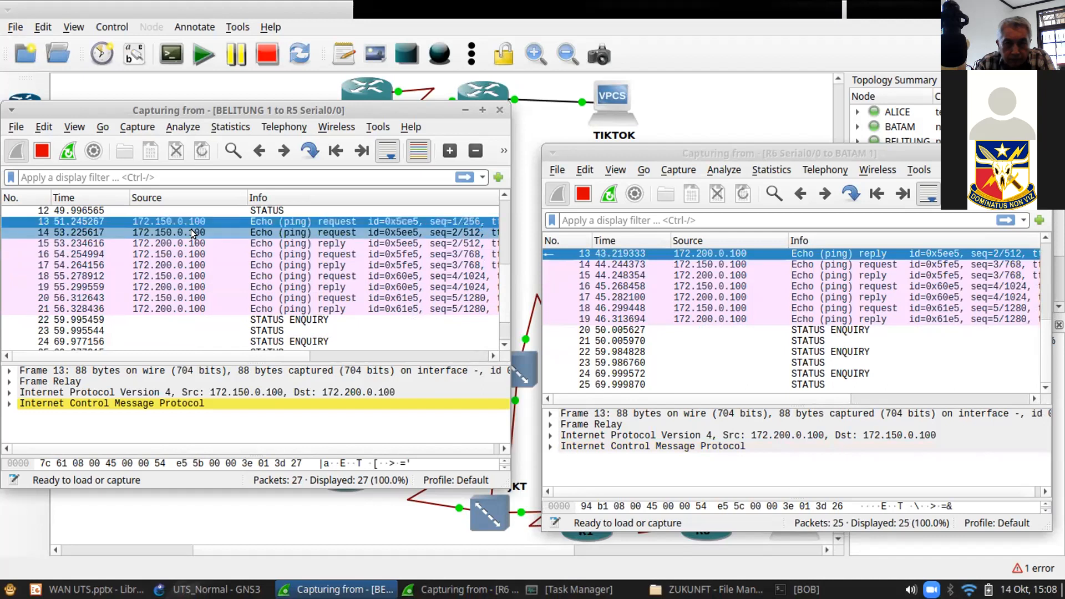
pyautogui.click(197, 219)
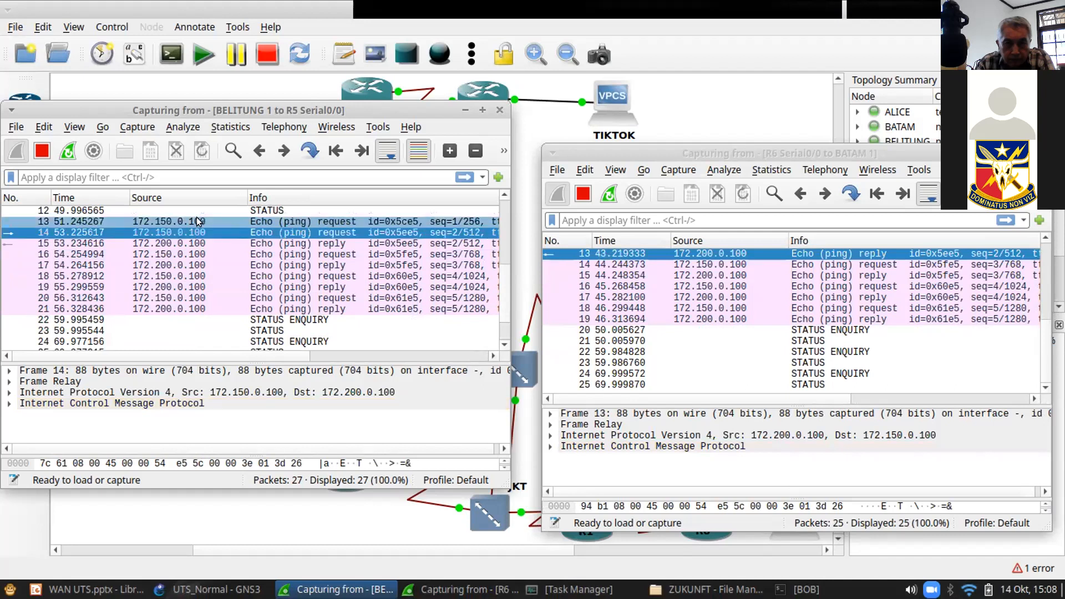
pyautogui.click(227, 231)
pyautogui.click(238, 221)
pyautogui.moveTo(283, 362); pyautogui.dragTo(404, 354)
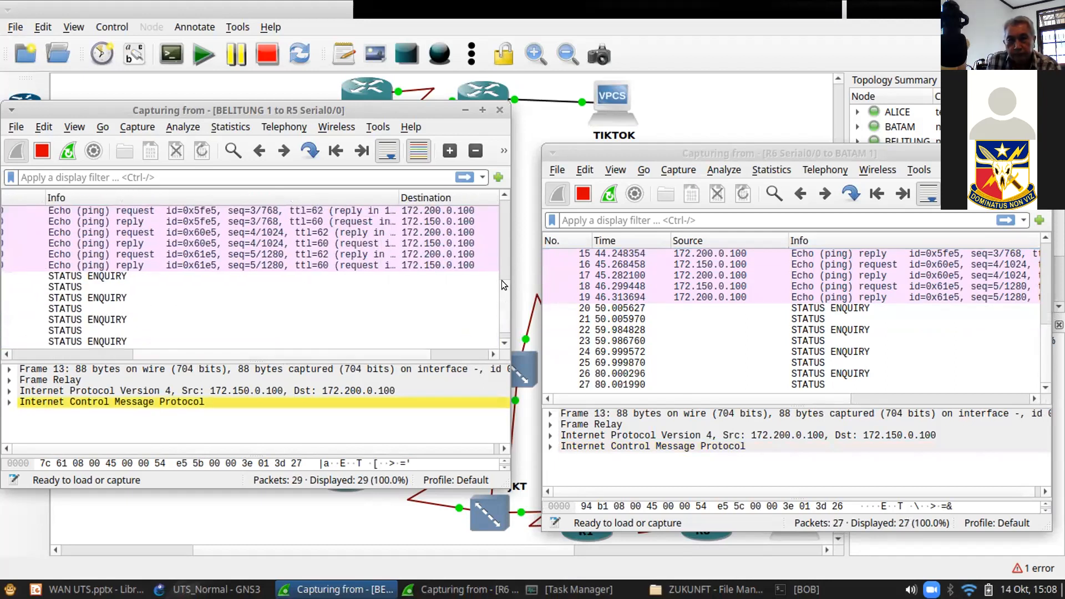
pyautogui.scroll(1, 504, 285)
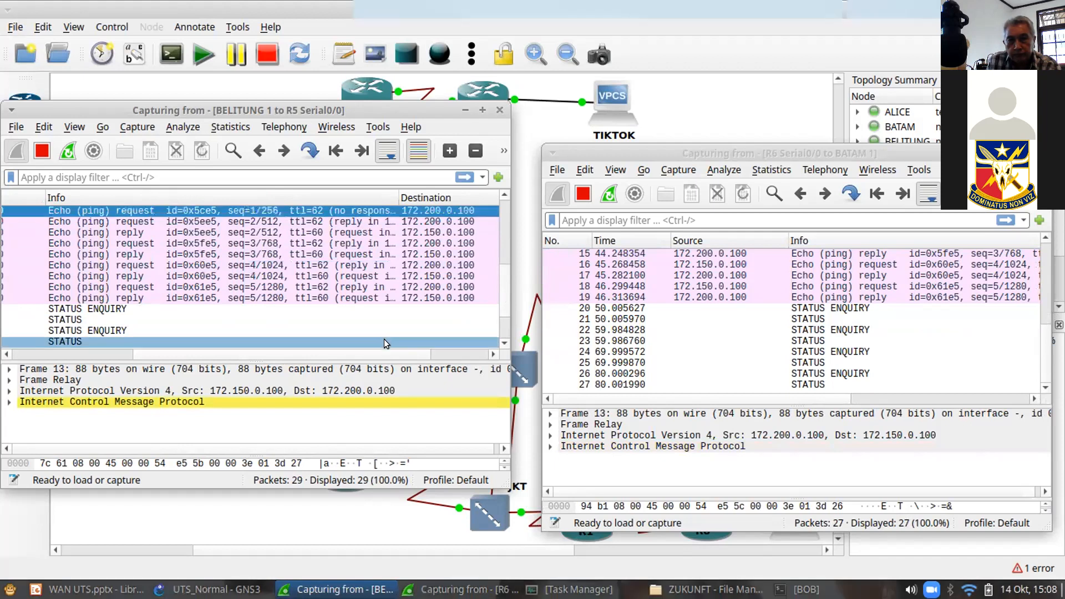
pyautogui.moveTo(367, 353); pyautogui.dragTo(206, 341)
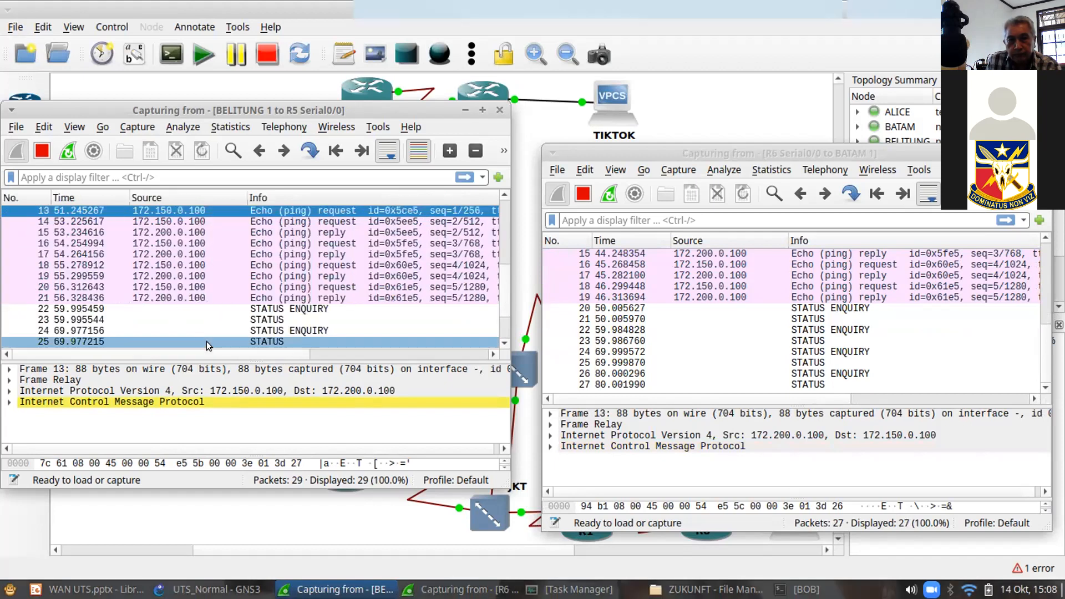
# - Expand the Frame Relay header of packet 13 in the BELITUNG–R5 capture and select its DLCI field
pyautogui.click(9, 381)
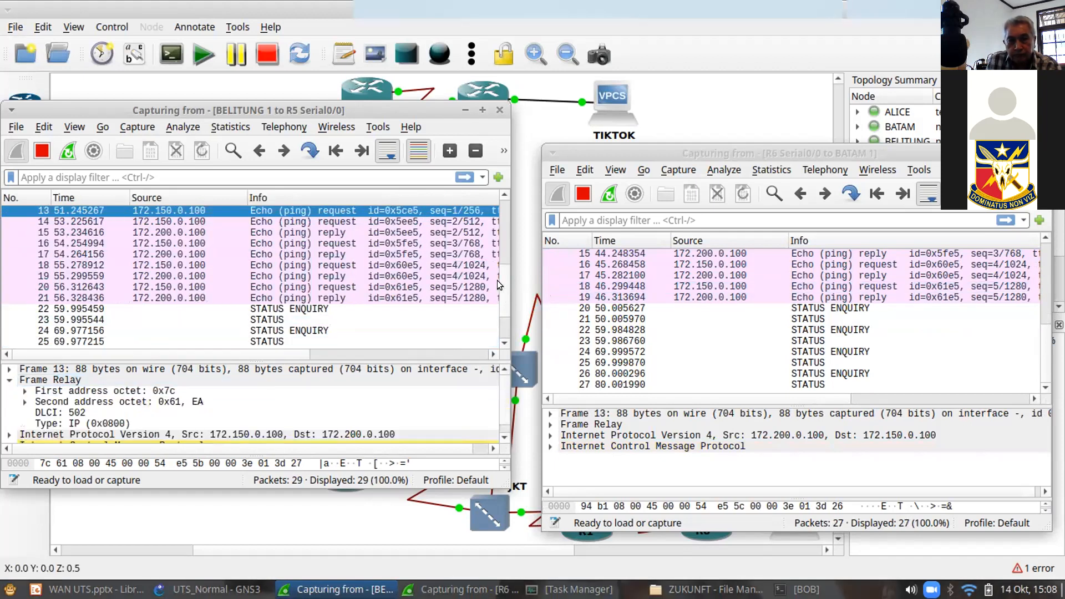
pyautogui.scroll(-2, 501, 280)
pyautogui.scroll(-1, 498, 392)
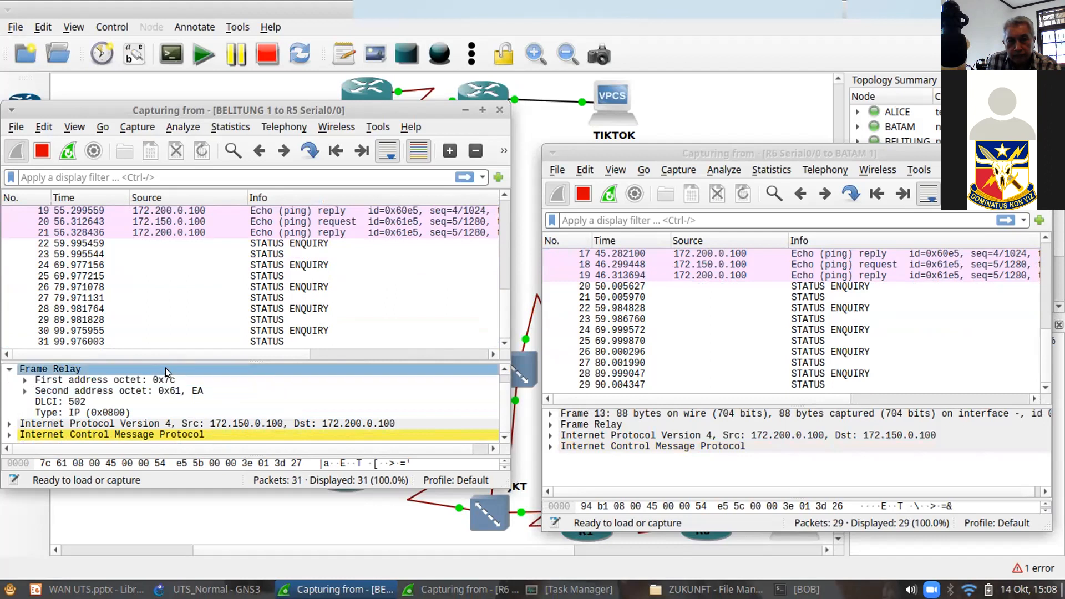
pyautogui.click(104, 395)
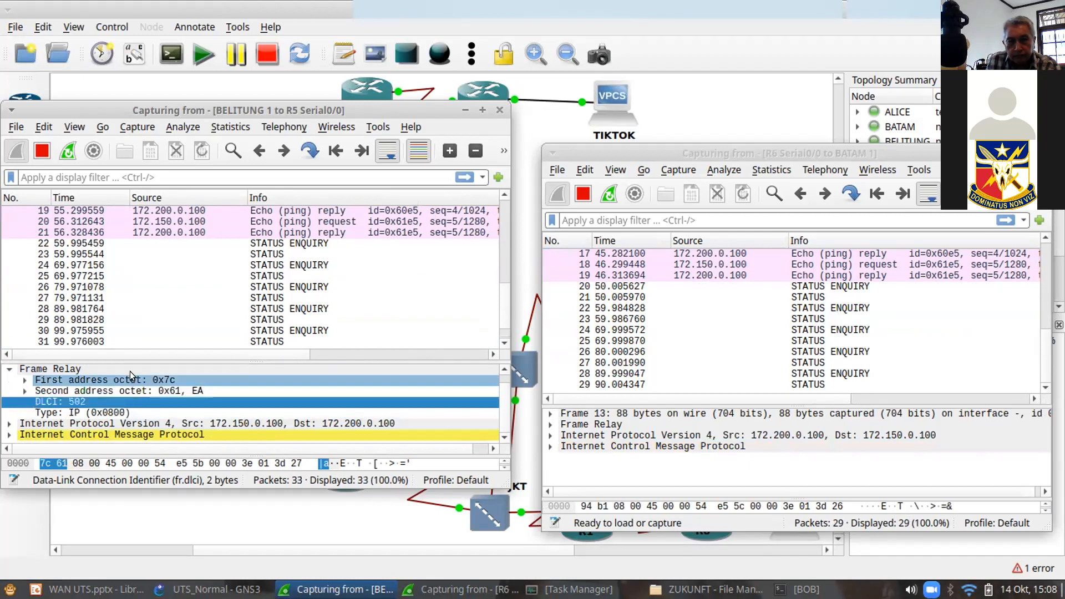
# - Bring the topology forward, handwrite 502 above the R5–BELITUNG link and 603 above the R6–BATAM link, and clear the marks
pyautogui.click(329, 514)
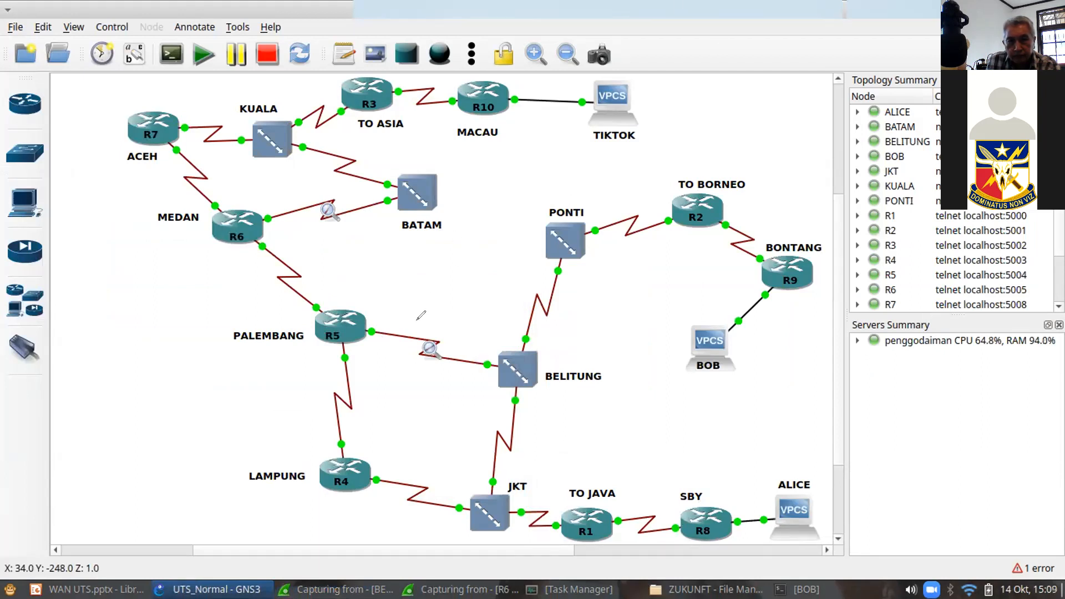
pyautogui.moveTo(408, 298); pyautogui.dragTo(425, 298)
pyautogui.moveTo(417, 302)
pyautogui.mouseDown()
pyautogui.moveTo(405, 334)
pyautogui.moveTo(449, 315)
pyautogui.moveTo(469, 337)
pyautogui.mouseUp()
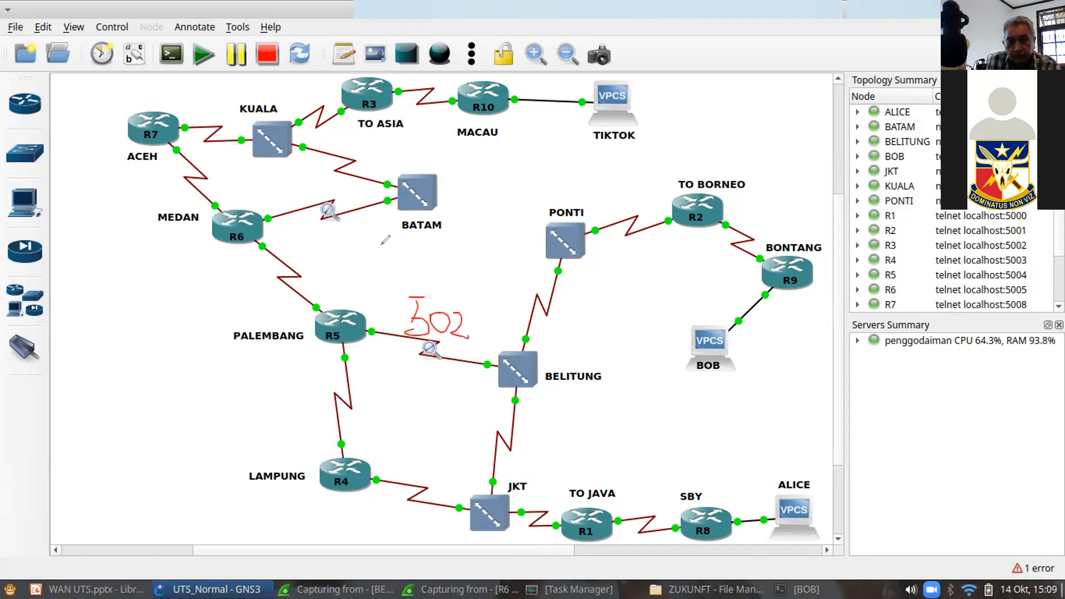
pyautogui.moveTo(295, 181)
pyautogui.mouseDown()
pyautogui.moveTo(284, 197)
pyautogui.moveTo(357, 185)
pyautogui.moveTo(339, 203)
pyautogui.mouseUp()
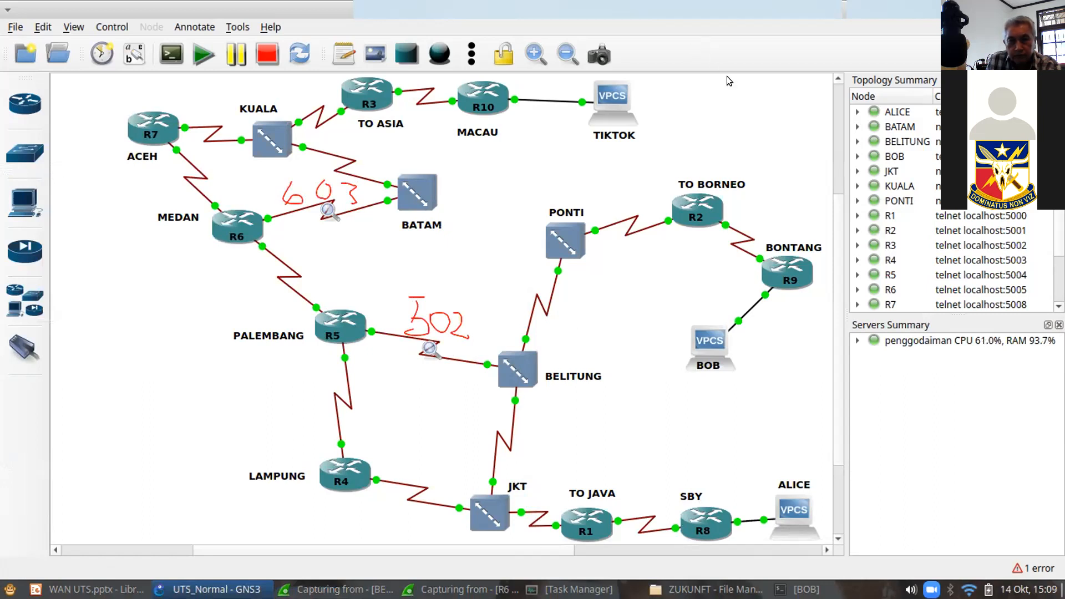
pyautogui.click(733, 118)
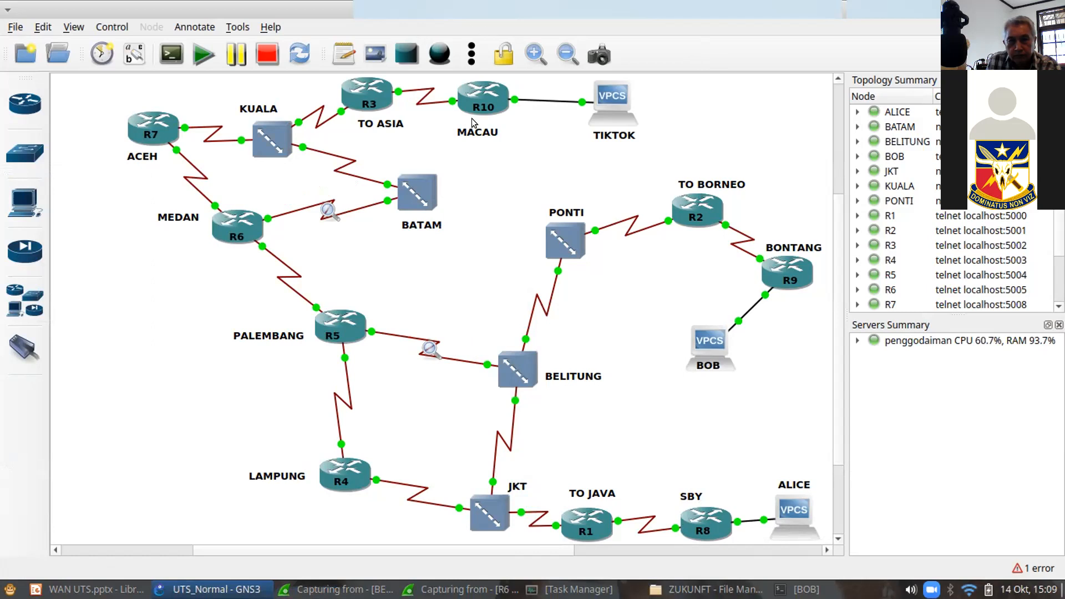
pyautogui.click(282, 78)
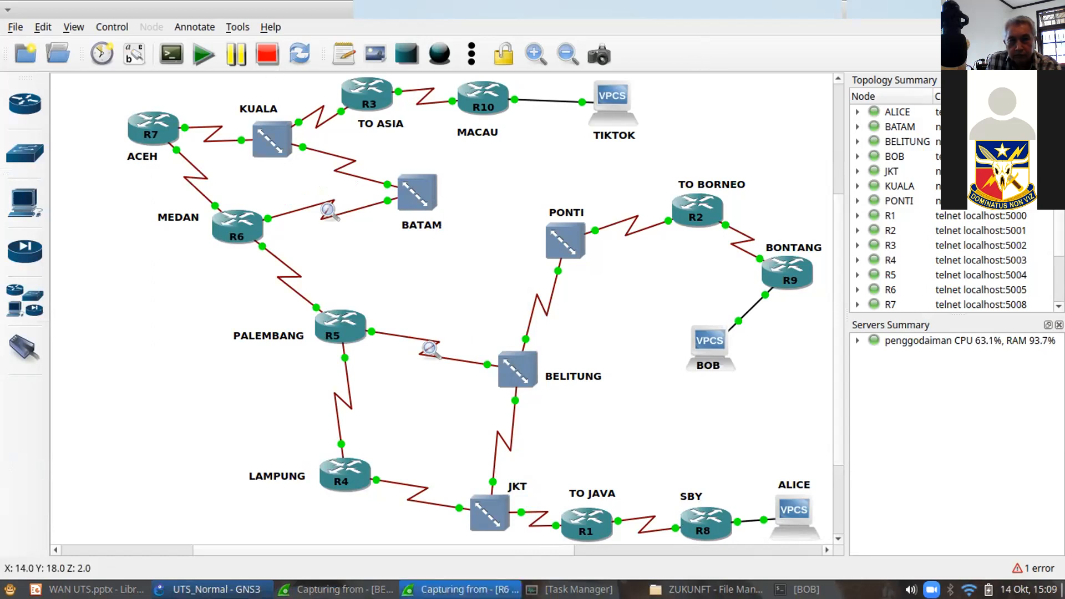
# - Open the R6–BATAM capture, expand the Frame Relay header of the first ping request (packet 11) and select its DLCI field
pyautogui.click(464, 590)
pyautogui.scroll(5, 730, 278)
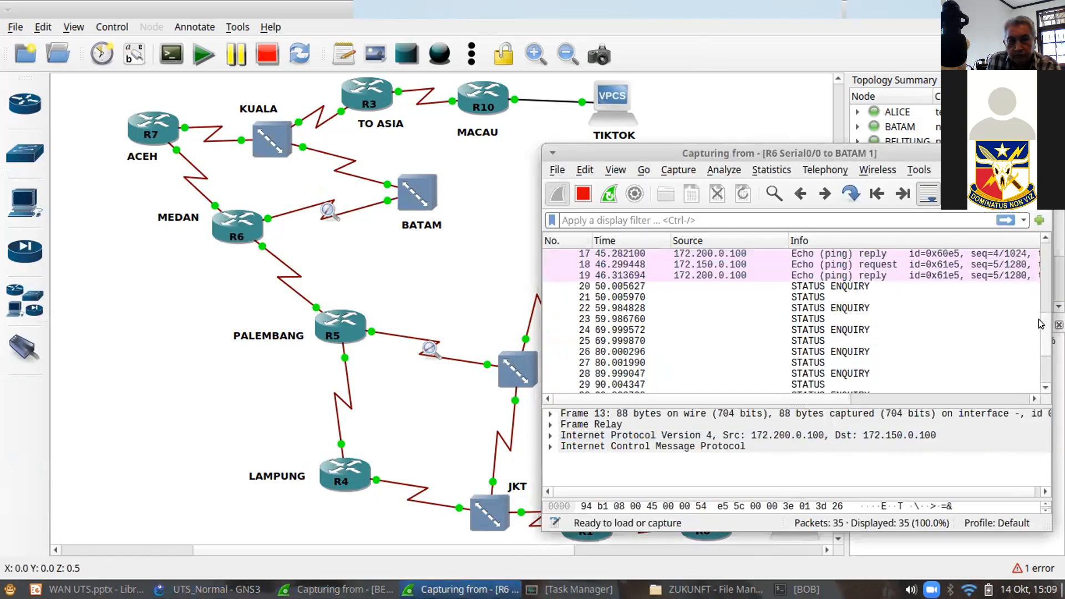
pyautogui.click(731, 282)
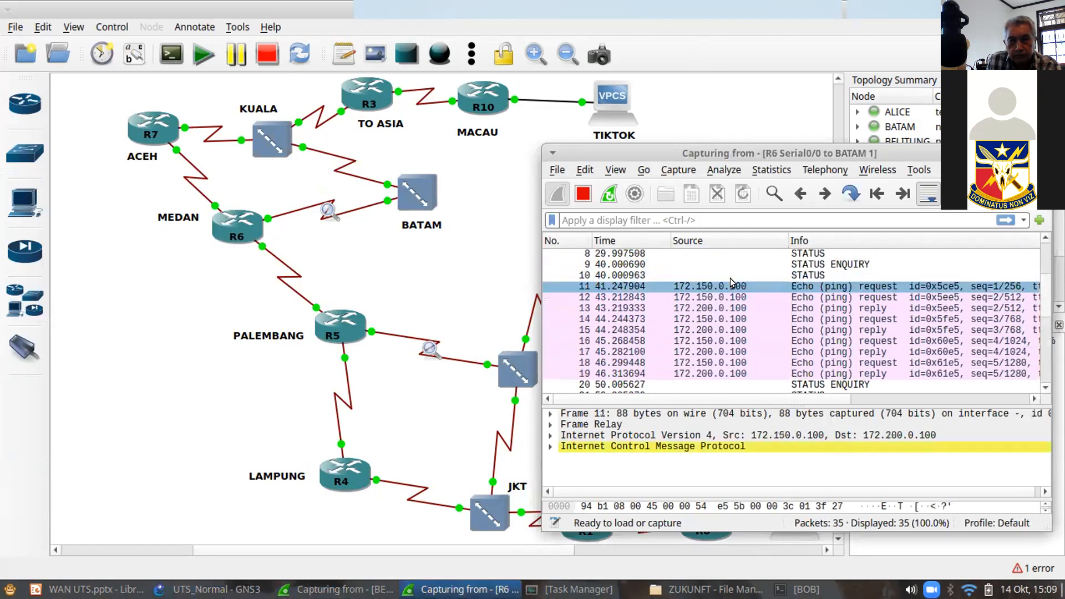
pyautogui.click(550, 425)
pyautogui.click(605, 457)
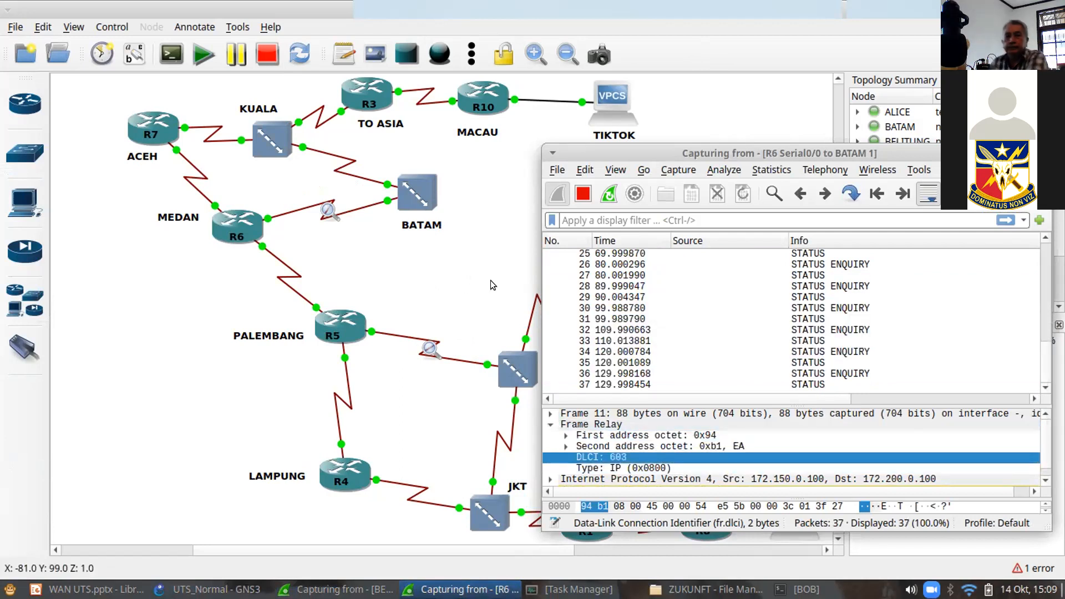
# - Open BATAM's configuration, inspect the 1:603 to 3:963 mapping beside the topology, and close it
pyautogui.click(485, 260)
pyautogui.rightClick(427, 188)
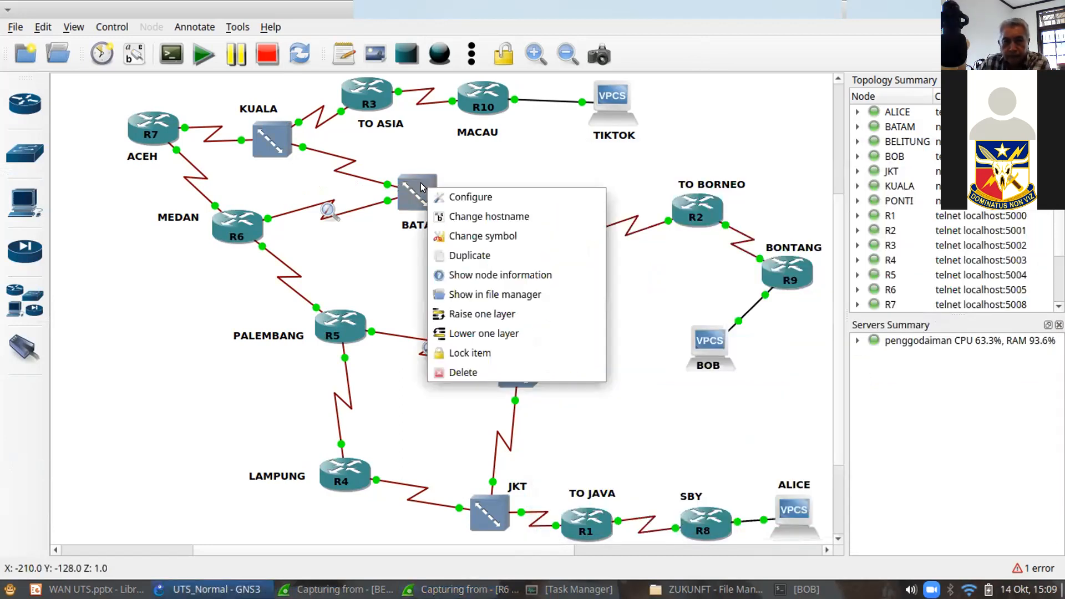
pyautogui.click(454, 197)
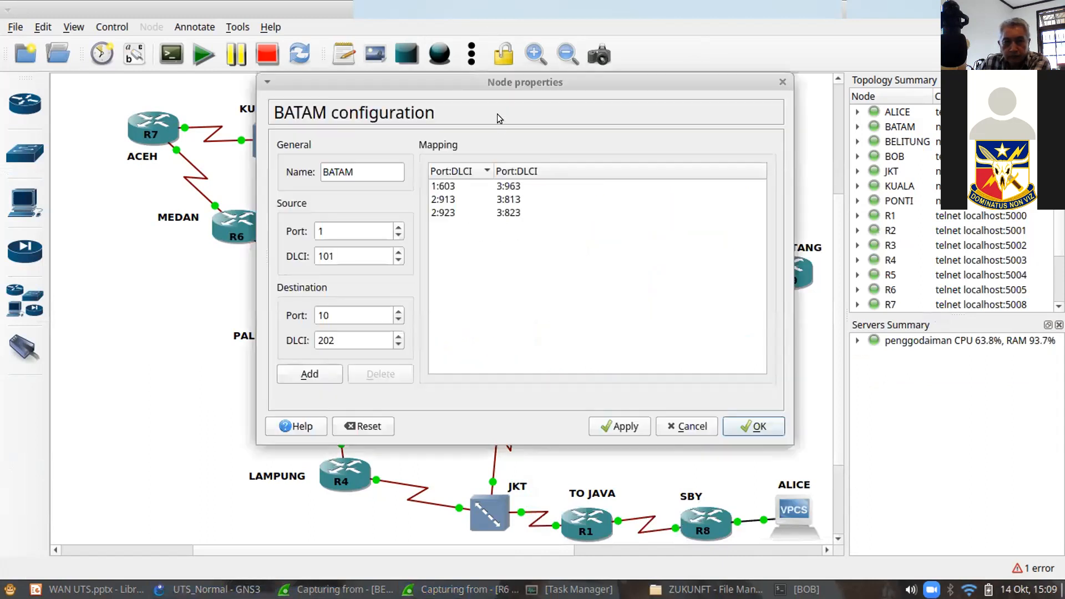
pyautogui.click(455, 185)
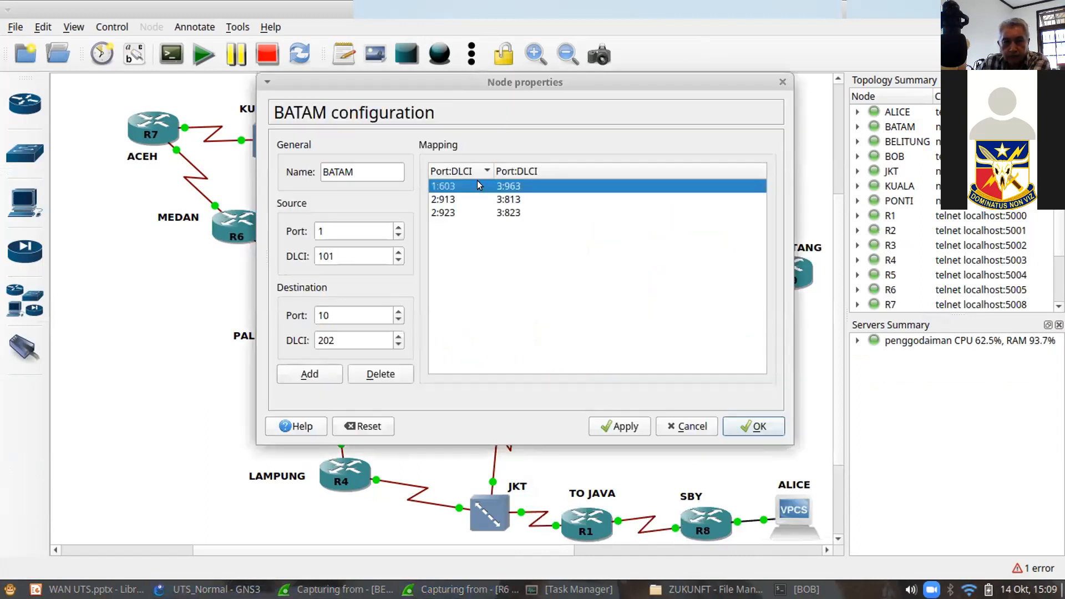
pyautogui.moveTo(502, 82); pyautogui.dragTo(646, 142)
pyautogui.click(606, 258)
pyautogui.click(607, 249)
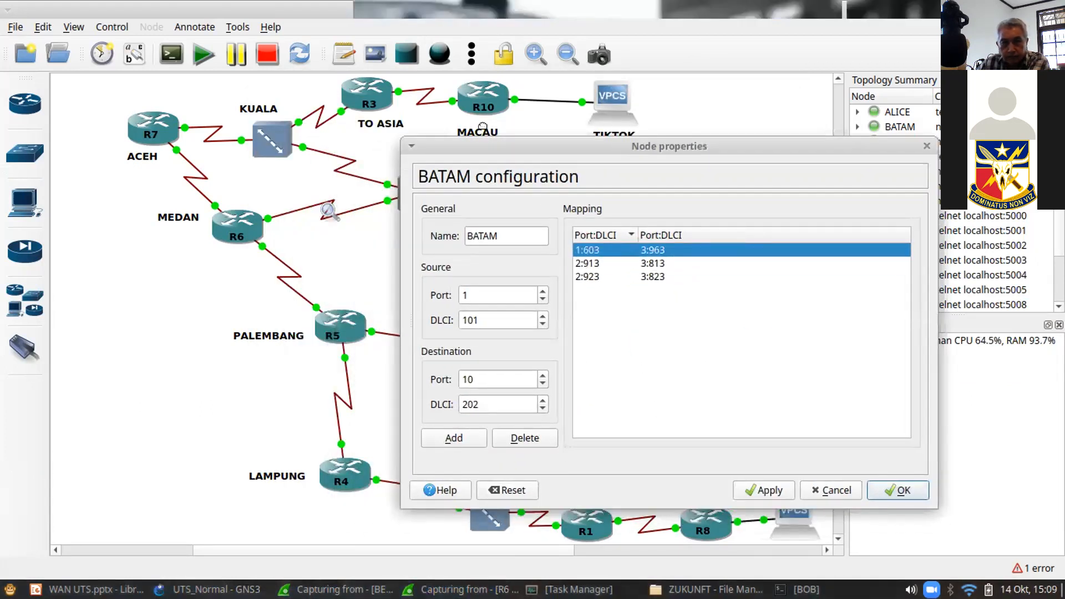
pyautogui.moveTo(912, 144); pyautogui.dragTo(760, 122)
pyautogui.click(772, 124)
# - Open BELITUNG's configuration, inspect the 1:502 to 3:925 mapping, and close it
pyautogui.rightClick(539, 369)
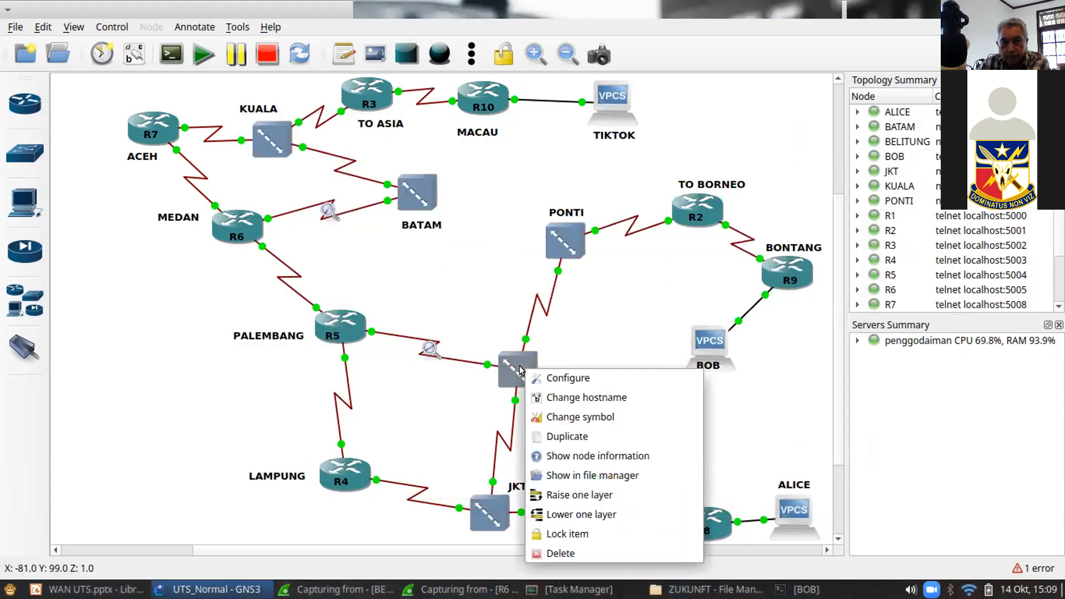
pyautogui.click(567, 376)
pyautogui.click(456, 187)
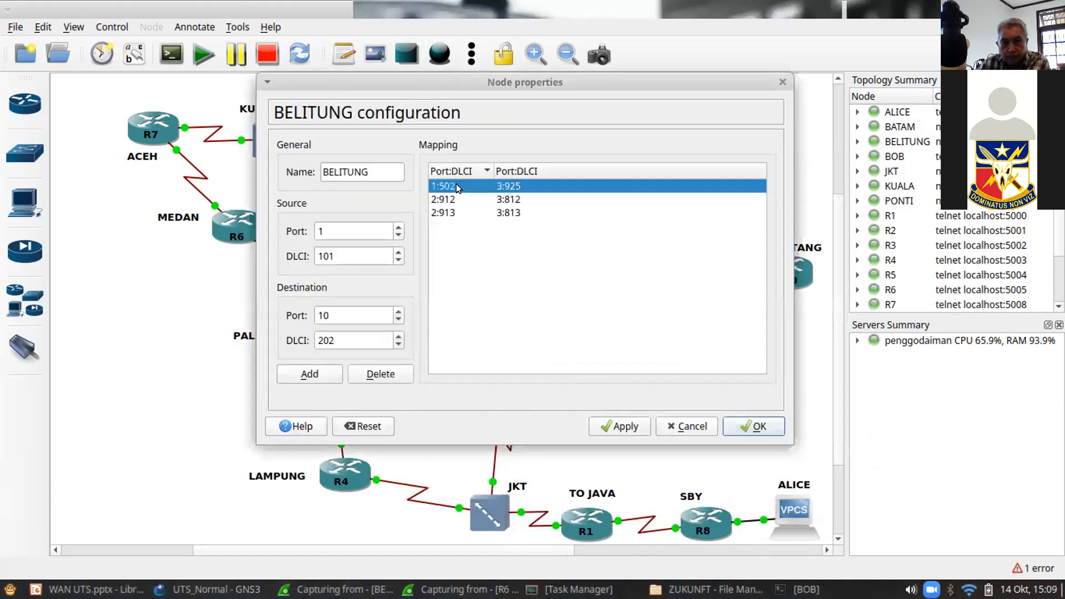
pyautogui.moveTo(505, 92); pyautogui.dragTo(642, 94)
pyautogui.moveTo(749, 81); pyautogui.dragTo(566, 100)
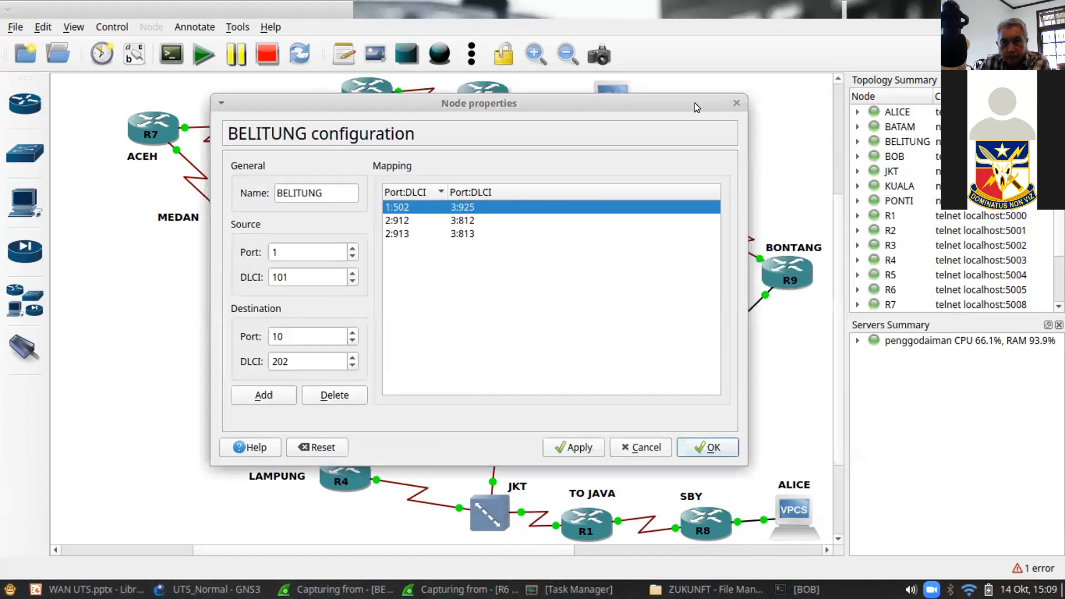
pyautogui.click(733, 99)
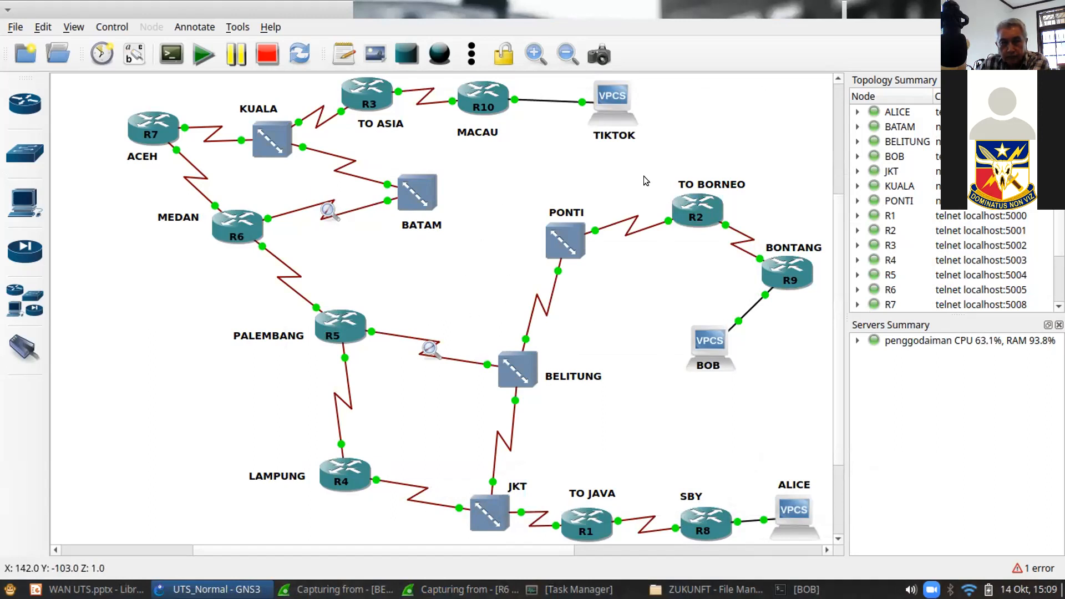
# - Bring the console window forward, switch to R1 and run sh frame-relay map
pyautogui.click(810, 589)
pyautogui.moveTo(259, 38); pyautogui.dragTo(279, 128)
pyautogui.moveTo(415, 92); pyautogui.dragTo(415, 104)
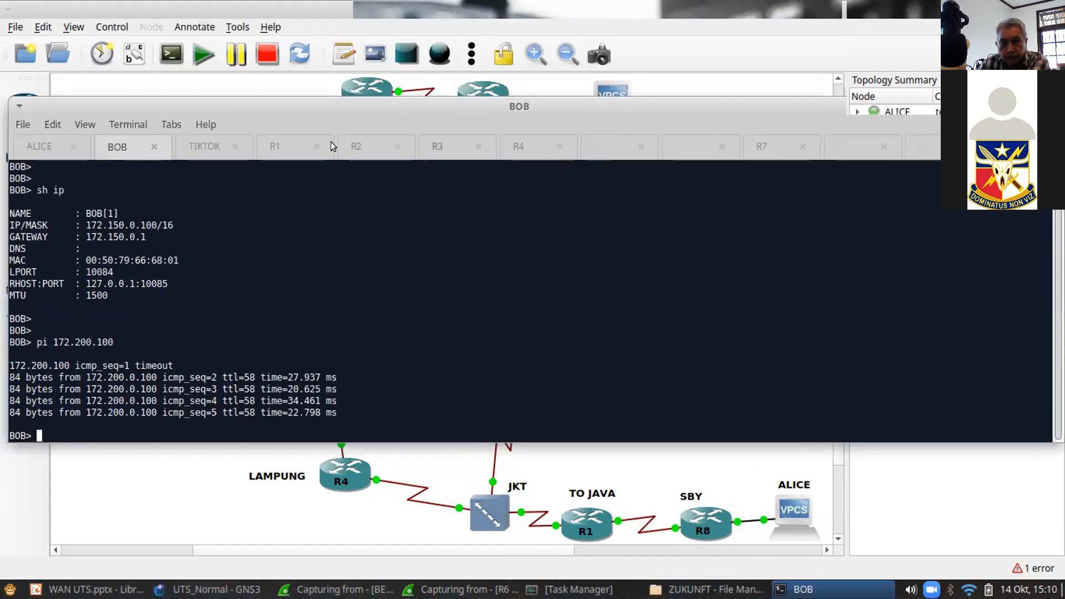
pyautogui.click(279, 140)
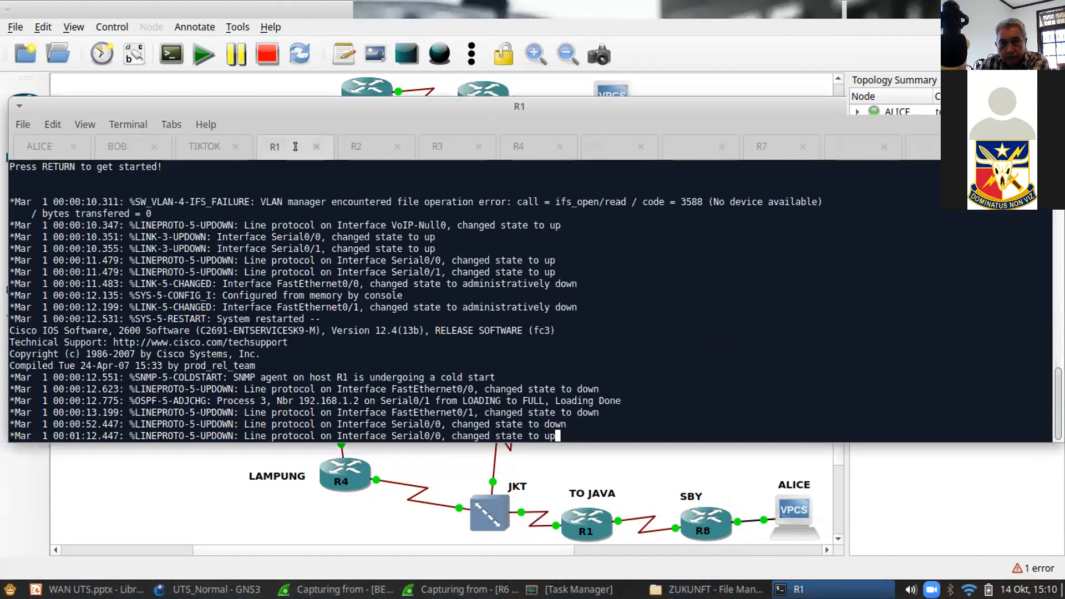
pyautogui.press('Return')
pyautogui.press('Return')
pyautogui.press('Return')
pyautogui.press('Return')
pyautogui.press('Return')
pyautogui.press('Return')
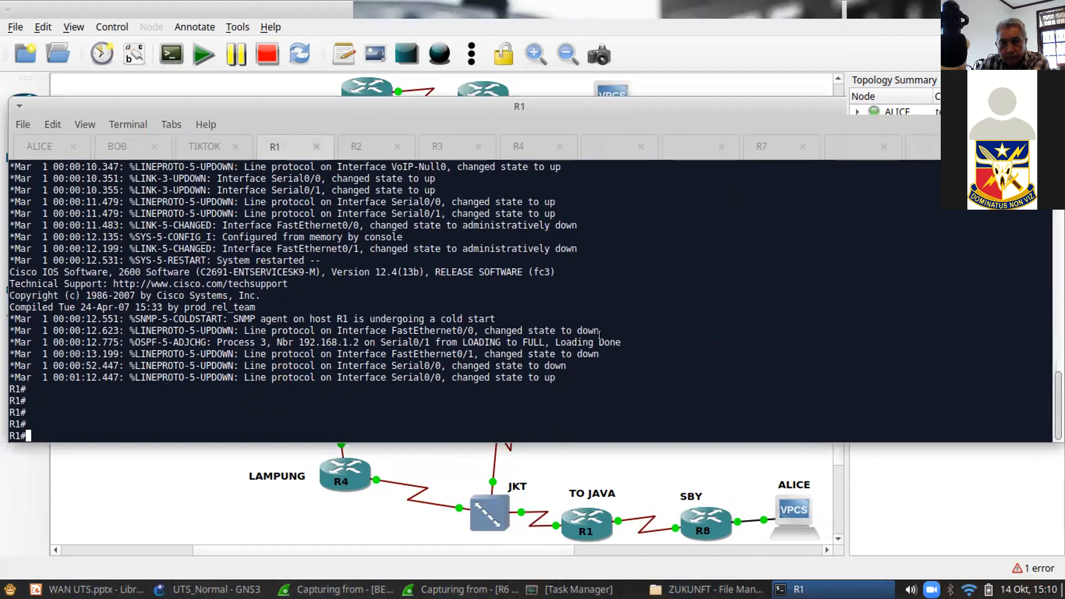
pyautogui.write('sh fram')
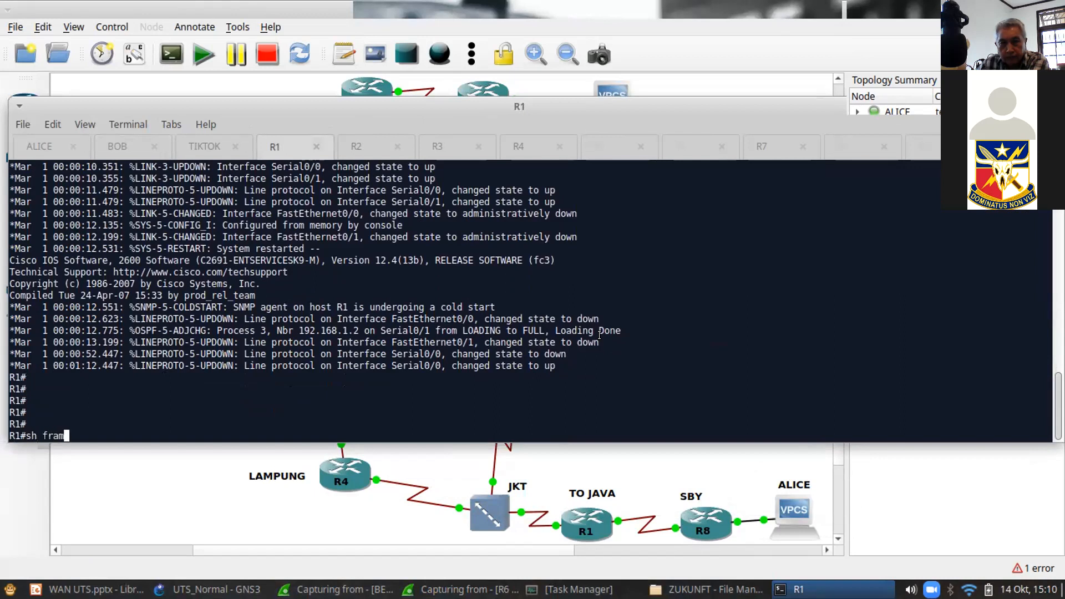
pyautogui.press('Tab')
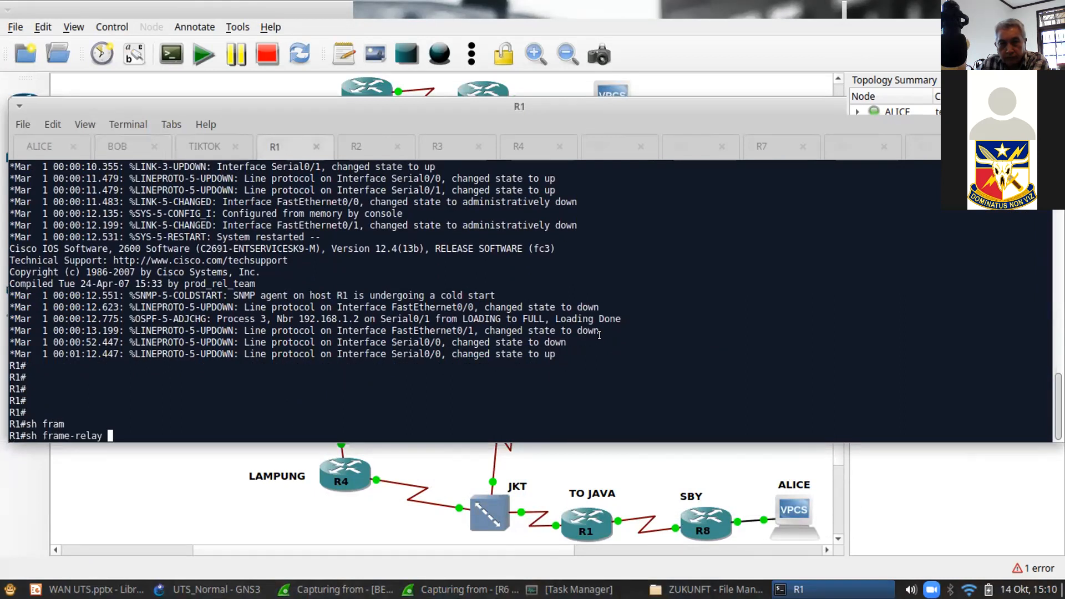
pyautogui.write('map')
pyautogui.press('Return')
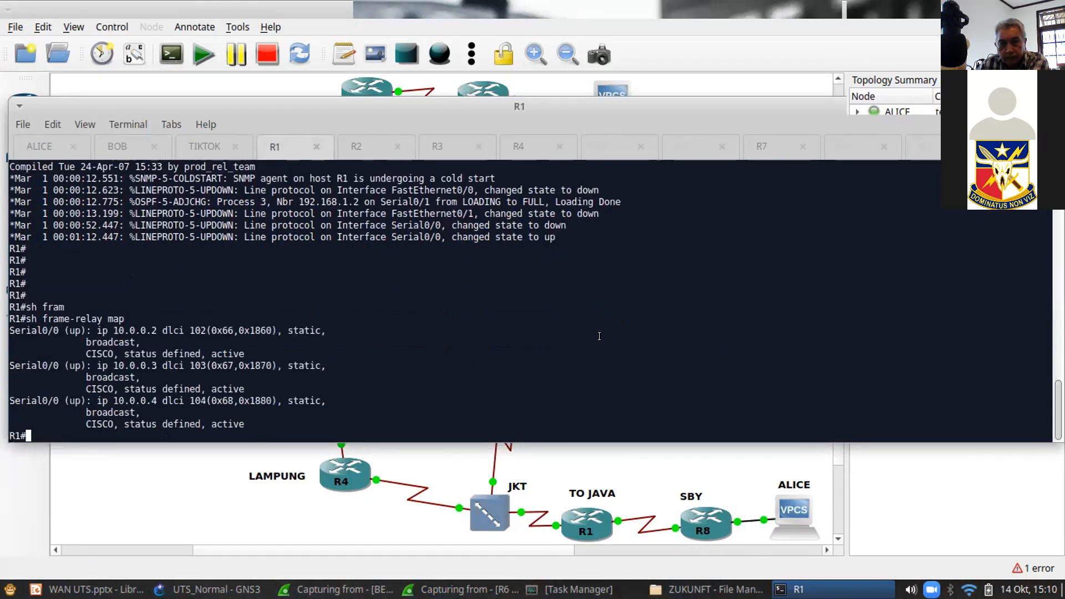
# - Highlight the 10.0.0.4 entry and its DLCI 104 in R1's map output, and clear the selection
pyautogui.tripleClick(330, 397)
pyautogui.moveTo(330, 396); pyautogui.dragTo(210, 377)
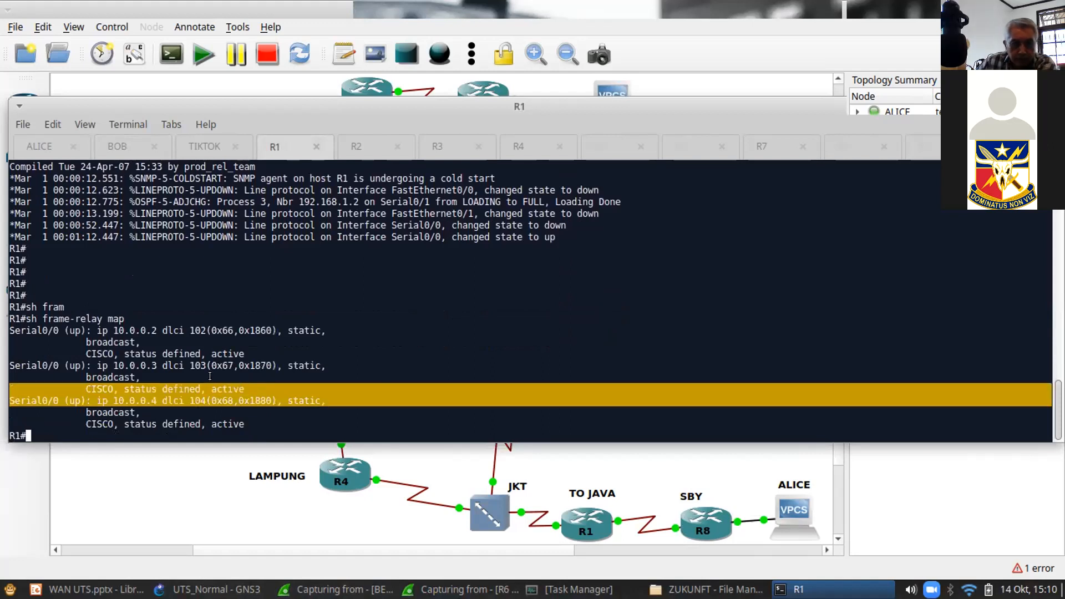
pyautogui.click(251, 383)
pyautogui.moveTo(327, 400); pyautogui.dragTo(157, 389)
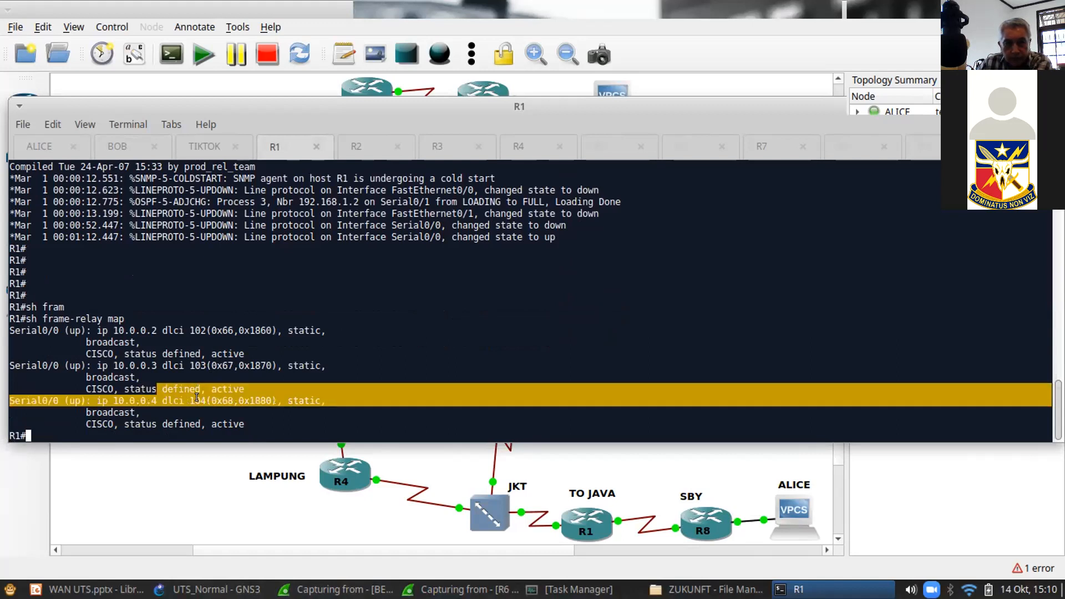
pyautogui.click(198, 398)
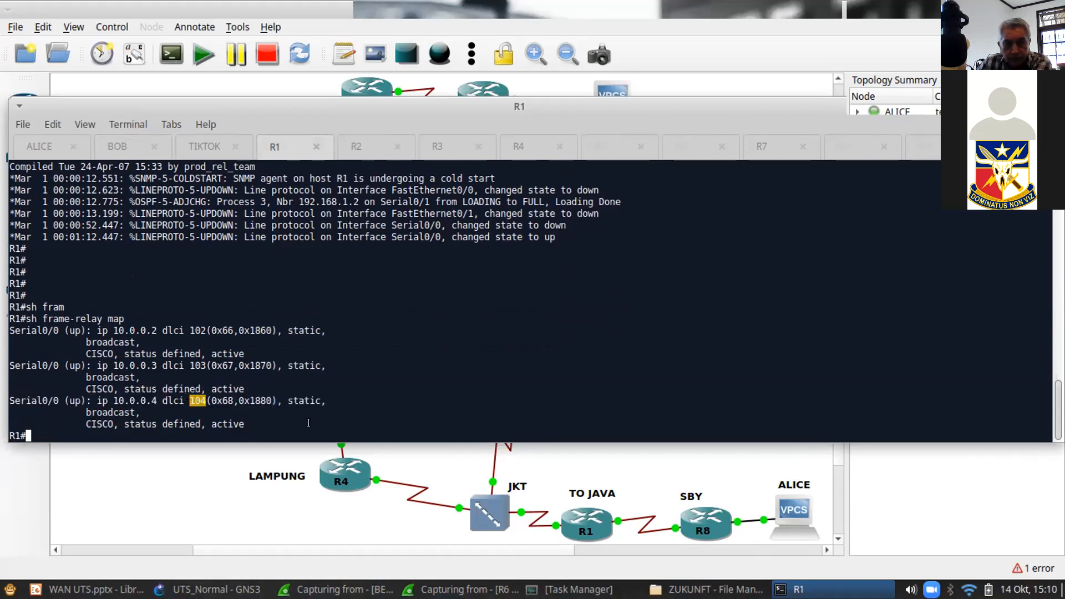
pyautogui.click(295, 389)
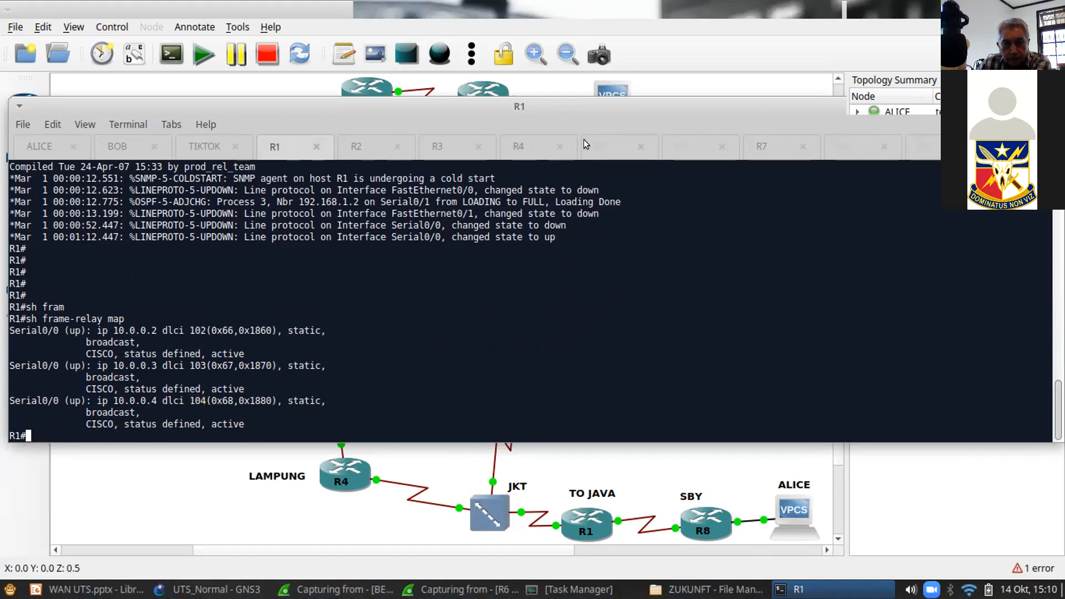
# - Switch to R6's console, check its place in the topology and run sh frame-relay map
pyautogui.click(680, 147)
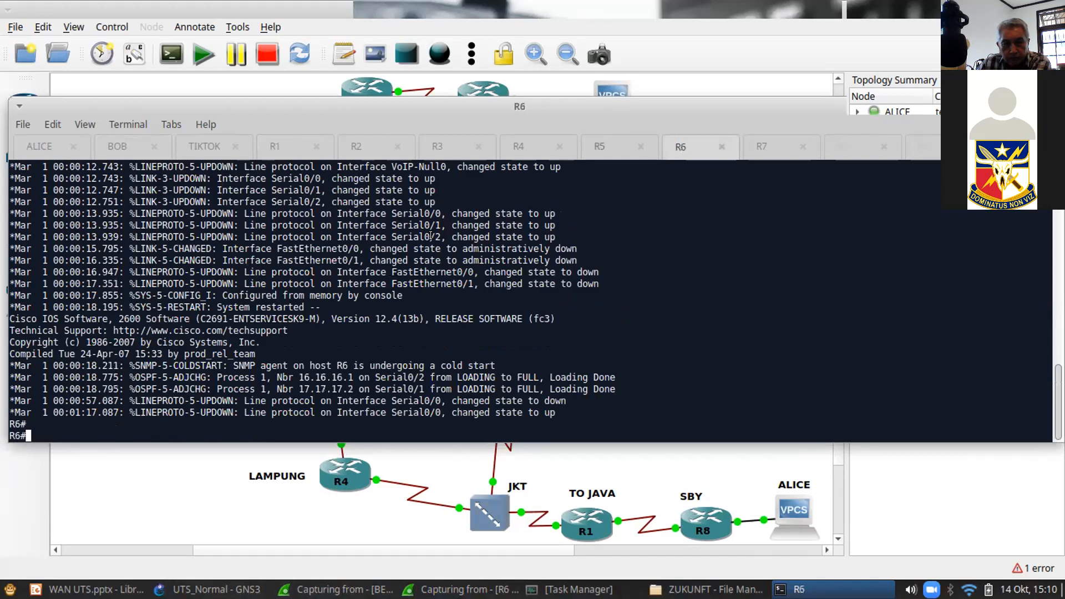
pyautogui.click(145, 488)
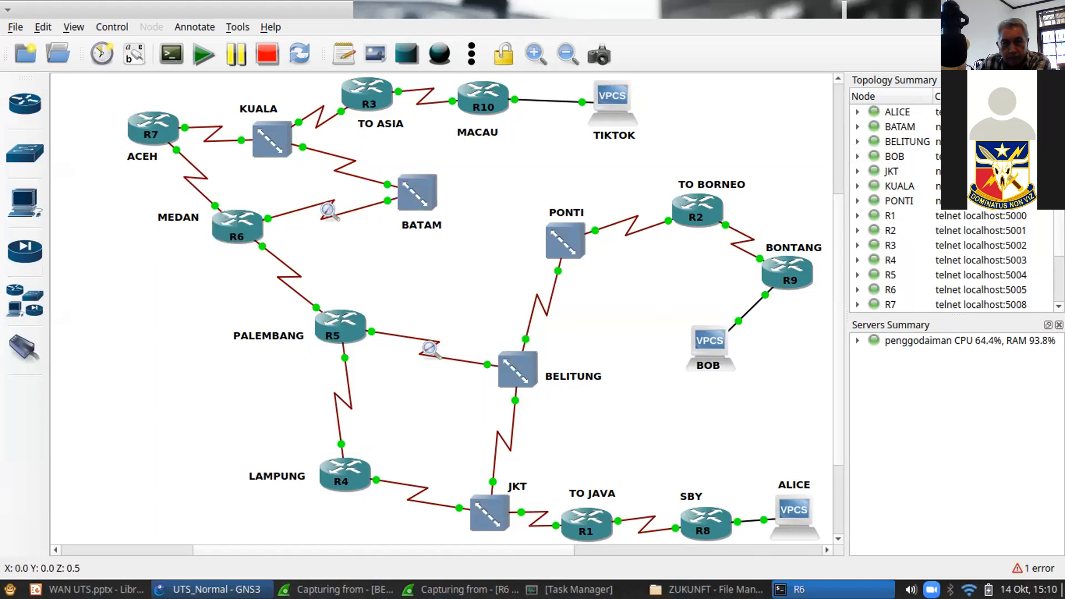
pyautogui.click(804, 590)
pyautogui.press('Return')
pyautogui.press('Return')
pyautogui.press('Return')
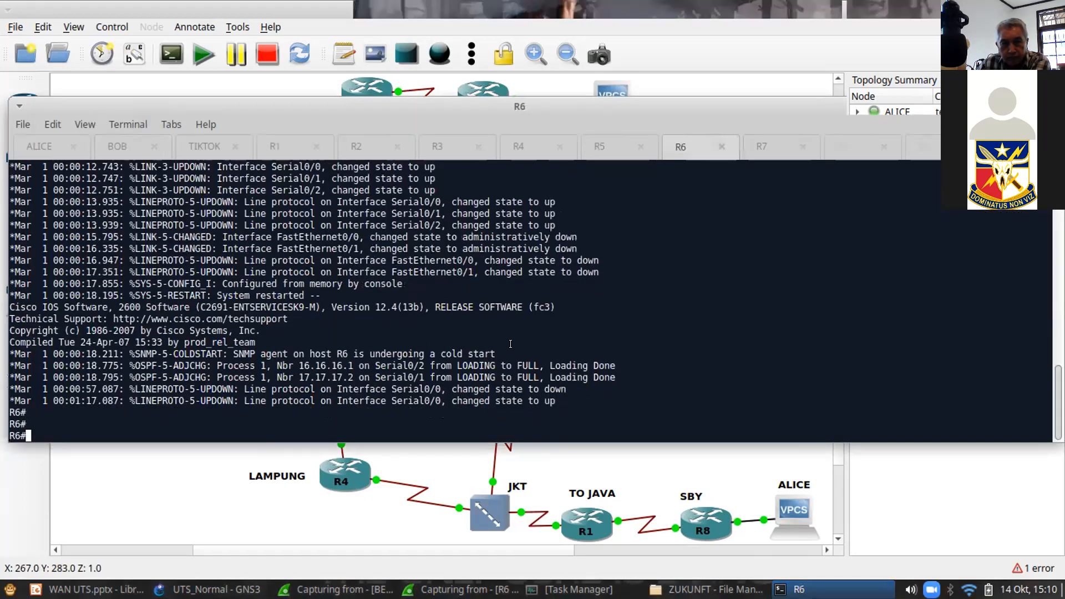
pyautogui.write('sh fram')
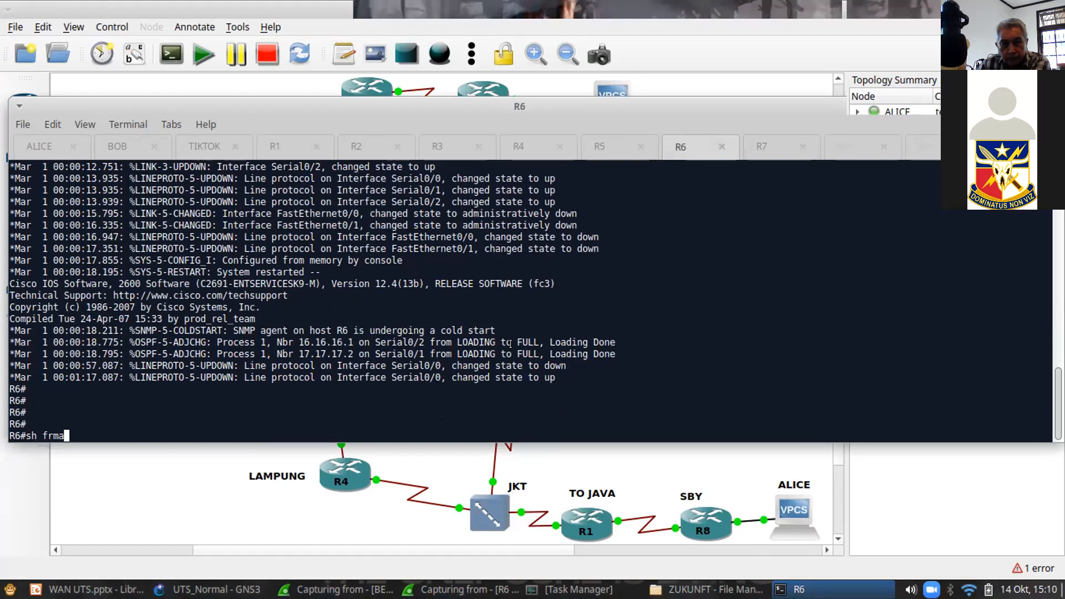
pyautogui.press('Tab')
pyautogui.write('map')
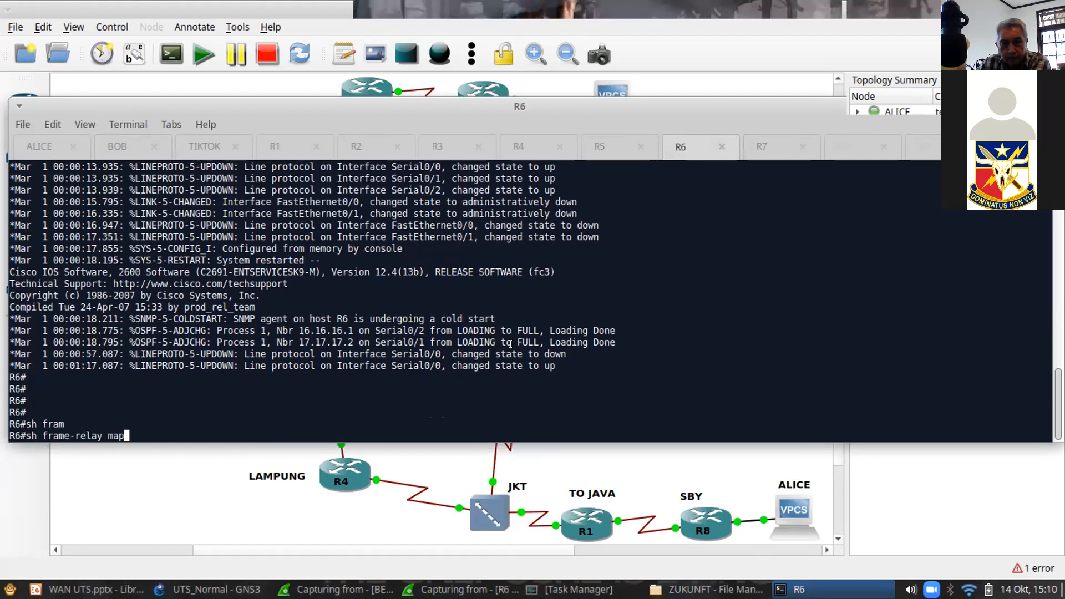
pyautogui.press('Return')
# - Highlight the DLCI 603 mapping to 10.0.0.3 in R6's map output, and clear the selection
pyautogui.moveTo(287, 412); pyautogui.dragTo(147, 408)
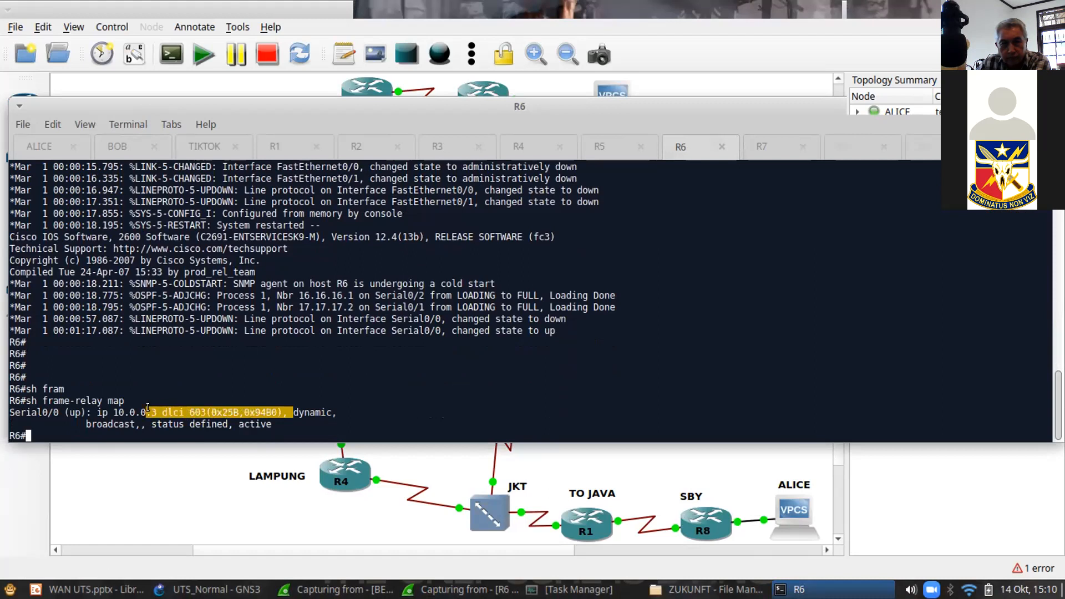
pyautogui.click(174, 413)
pyautogui.moveTo(238, 412); pyautogui.dragTo(189, 408)
pyautogui.click(233, 410)
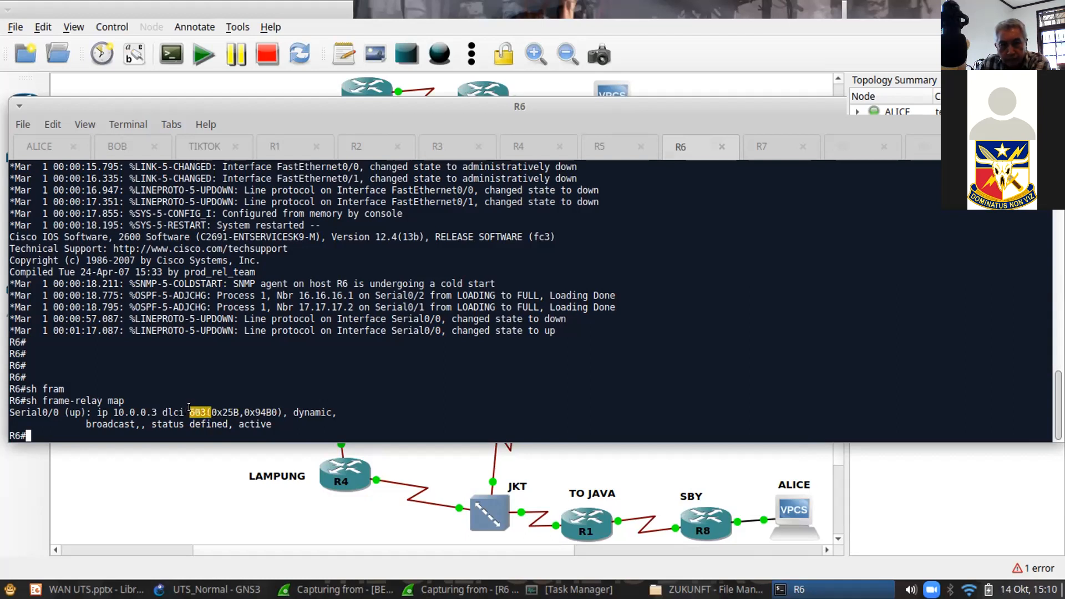
pyautogui.click(187, 409)
pyautogui.moveTo(190, 409); pyautogui.dragTo(211, 409)
pyautogui.click(221, 408)
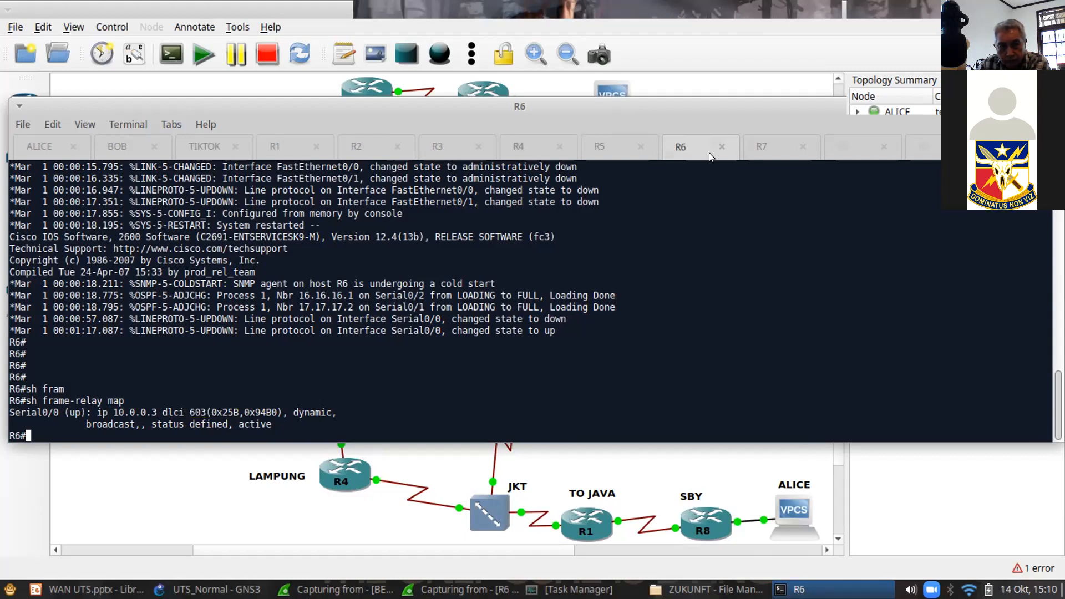
# - Bring the topology forward, draw arrows along the R6–BATAM, R7–KUALA, R5–BELITUNG and R4–JKT links, and clear them
pyautogui.click(173, 483)
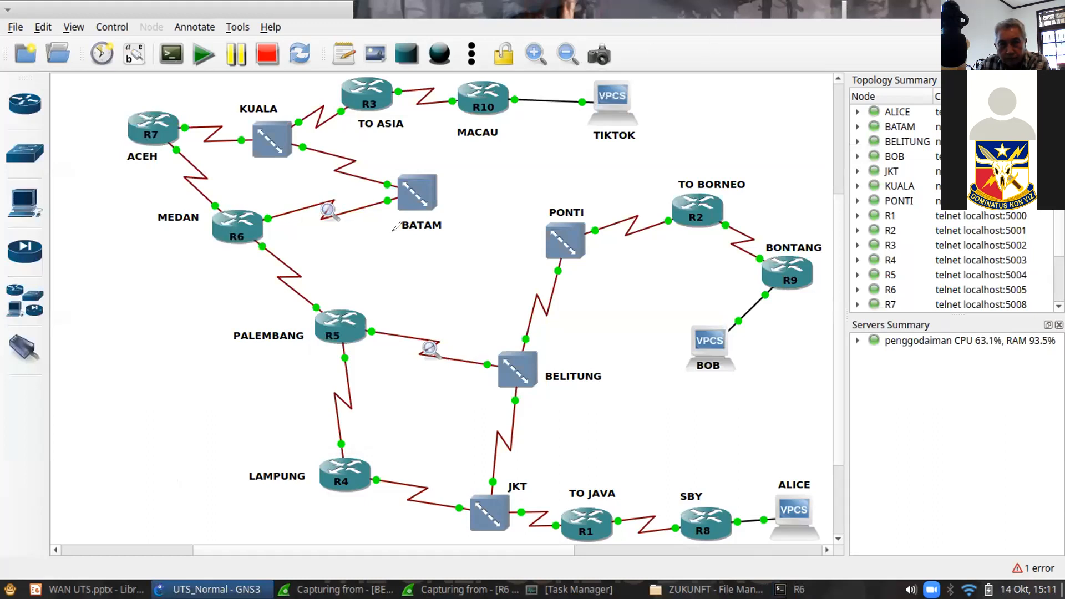
pyautogui.moveTo(258, 205)
pyautogui.mouseDown()
pyautogui.moveTo(288, 200)
pyautogui.moveTo(305, 181)
pyautogui.mouseUp()
pyautogui.moveTo(211, 114)
pyautogui.mouseDown()
pyautogui.moveTo(240, 115)
pyautogui.moveTo(248, 128)
pyautogui.mouseUp()
pyautogui.moveTo(225, 137); pyautogui.dragTo(244, 126)
pyautogui.moveTo(383, 295); pyautogui.dragTo(447, 333)
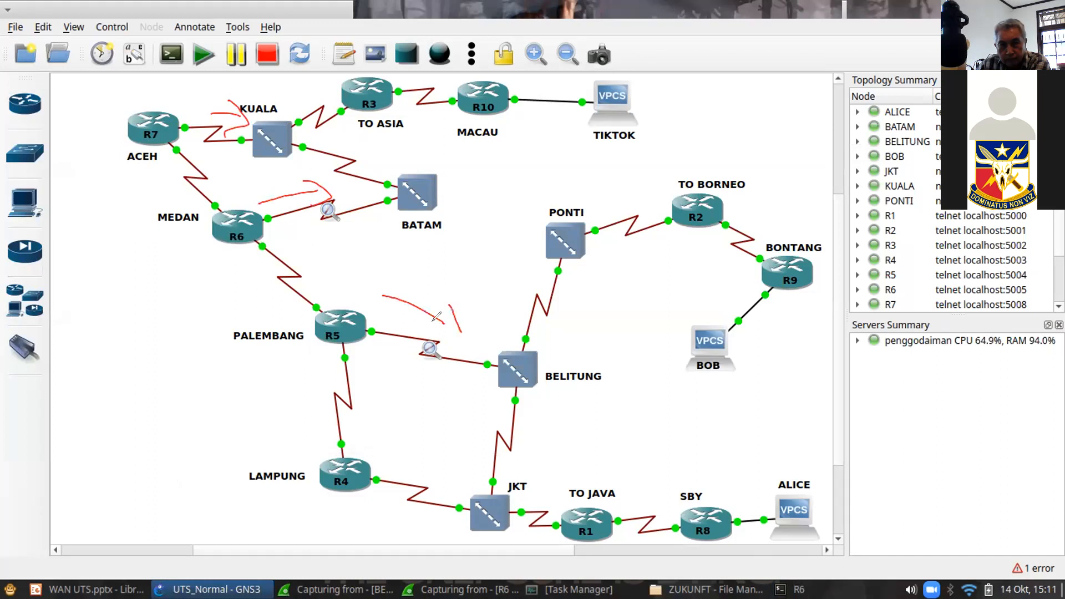
pyautogui.moveTo(405, 441); pyautogui.dragTo(460, 470)
pyautogui.moveTo(458, 444); pyautogui.dragTo(472, 479)
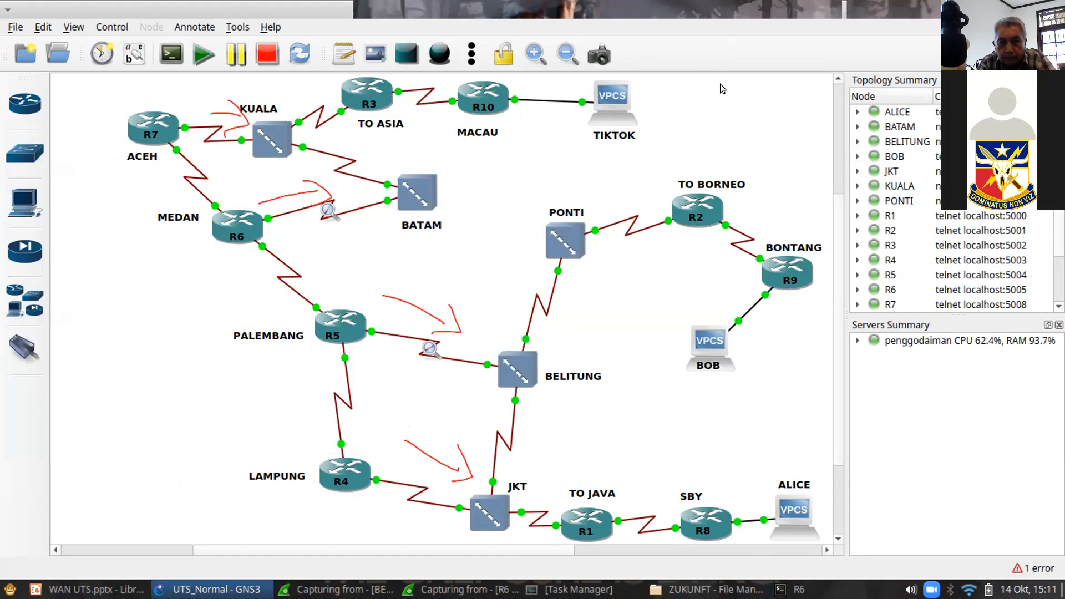
pyautogui.click(727, 115)
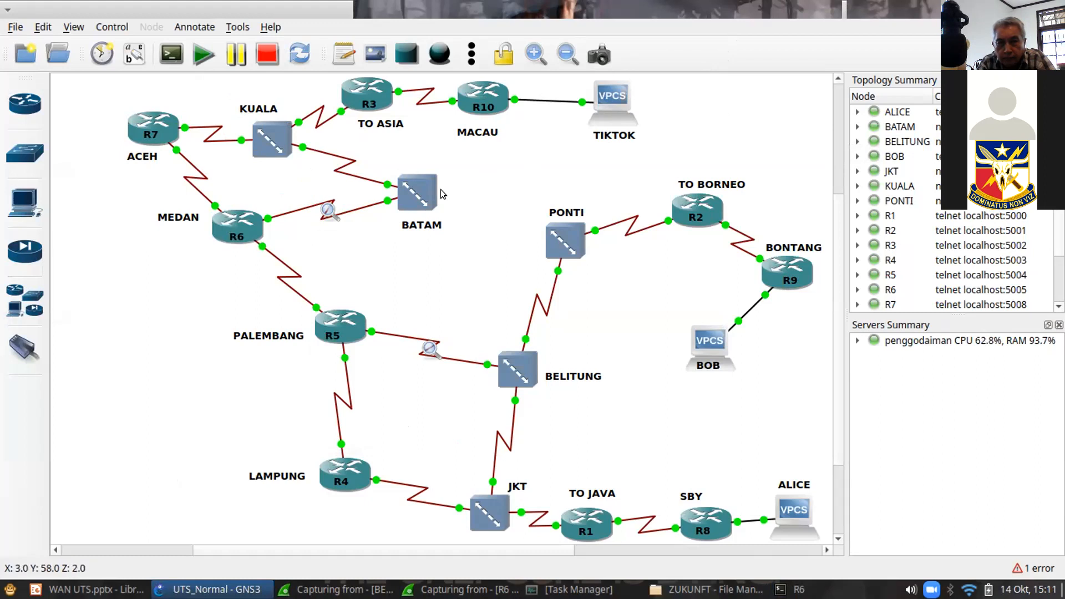
# - Add a serial link between the BATAM and PONTI switches
pyautogui.rightClick(418, 197)
pyautogui.press('Escape')
pyautogui.click(25, 349)
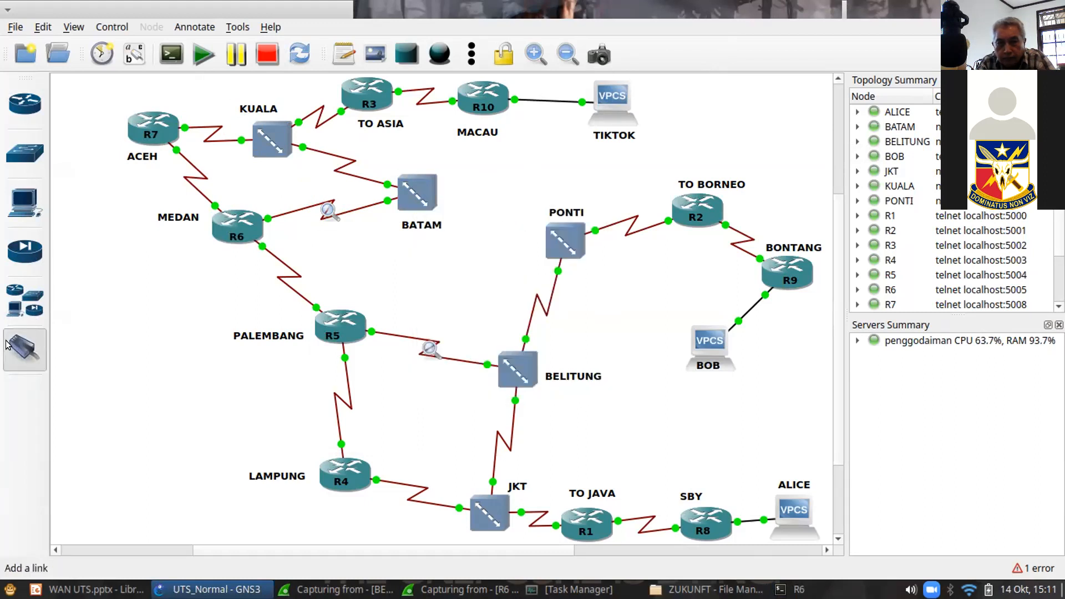
pyautogui.click(400, 186)
pyautogui.click(420, 219)
pyautogui.click(567, 238)
pyautogui.click(590, 268)
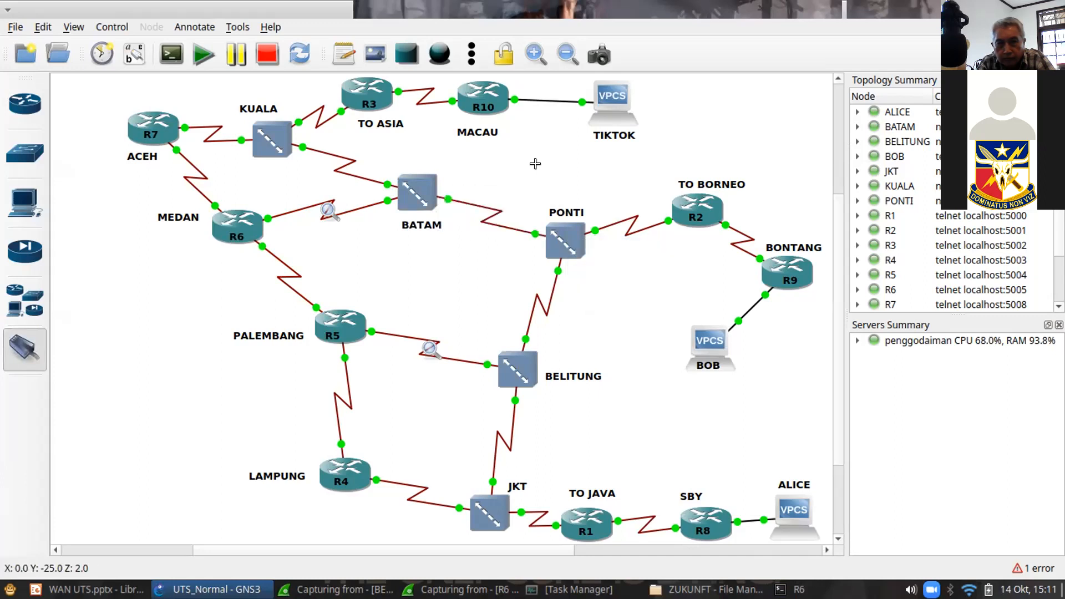
pyautogui.press('Escape')
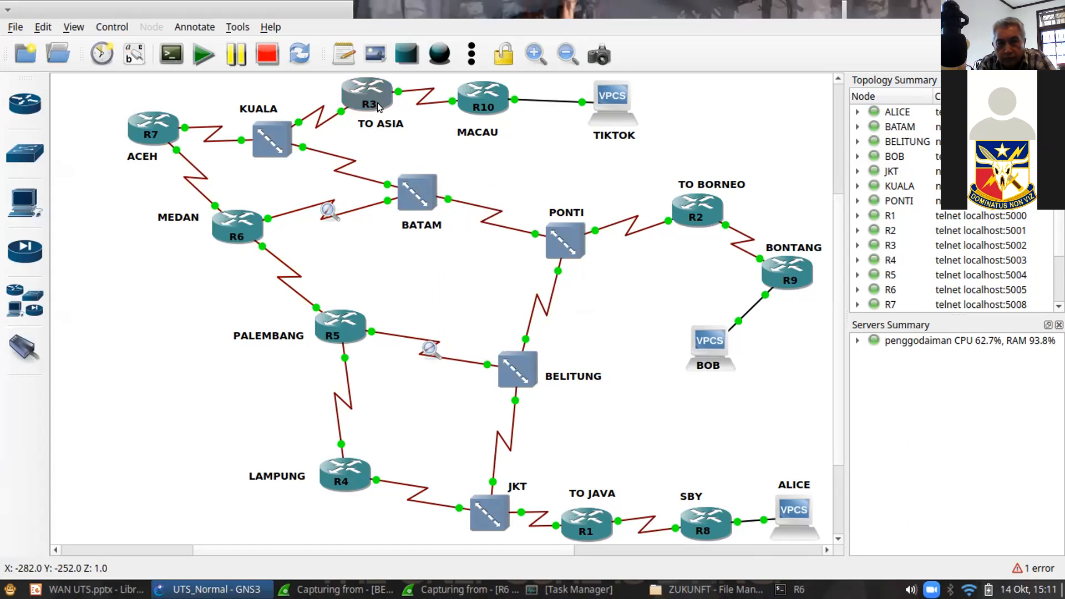
# - Nudge routers R3, R2 and R1 slightly, and move the TO JAVA label up clear of R1
pyautogui.moveTo(378, 92); pyautogui.dragTo(373, 95)
pyautogui.moveTo(697, 211); pyautogui.dragTo(695, 218)
pyautogui.click(592, 505)
pyautogui.moveTo(592, 506); pyautogui.dragTo(596, 491)
pyautogui.moveTo(700, 210); pyautogui.dragTo(702, 212)
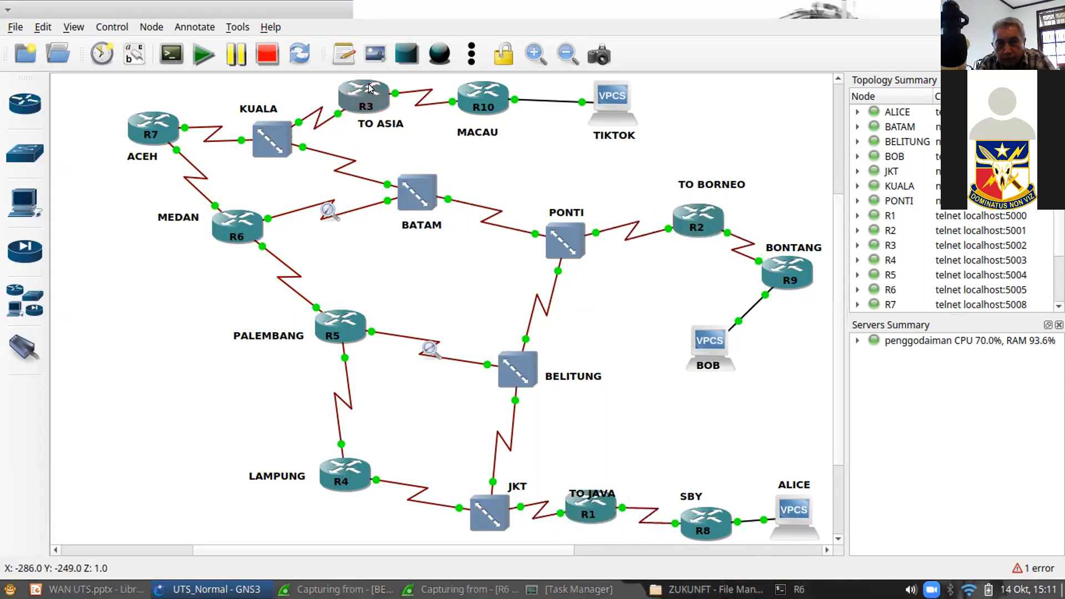
pyautogui.rightClick(370, 81)
pyautogui.click(306, 97)
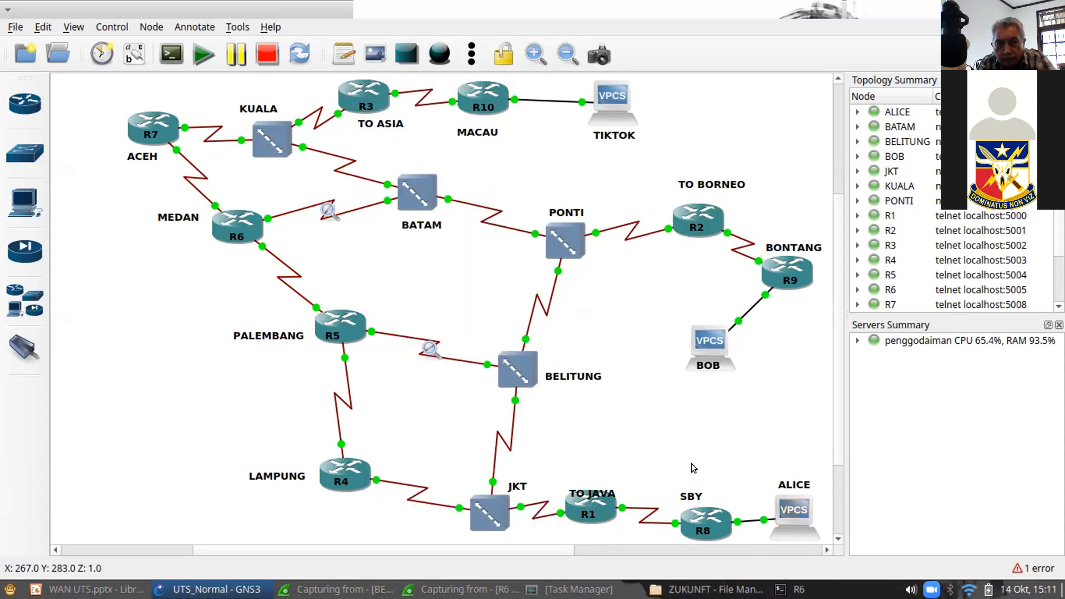
pyautogui.click(617, 333)
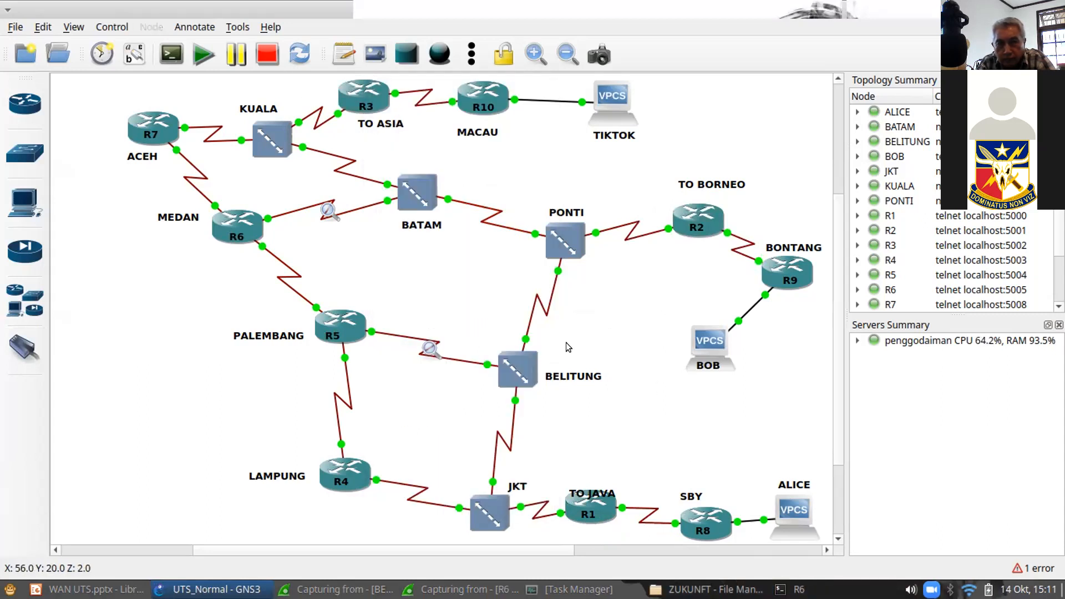
pyautogui.click(592, 490)
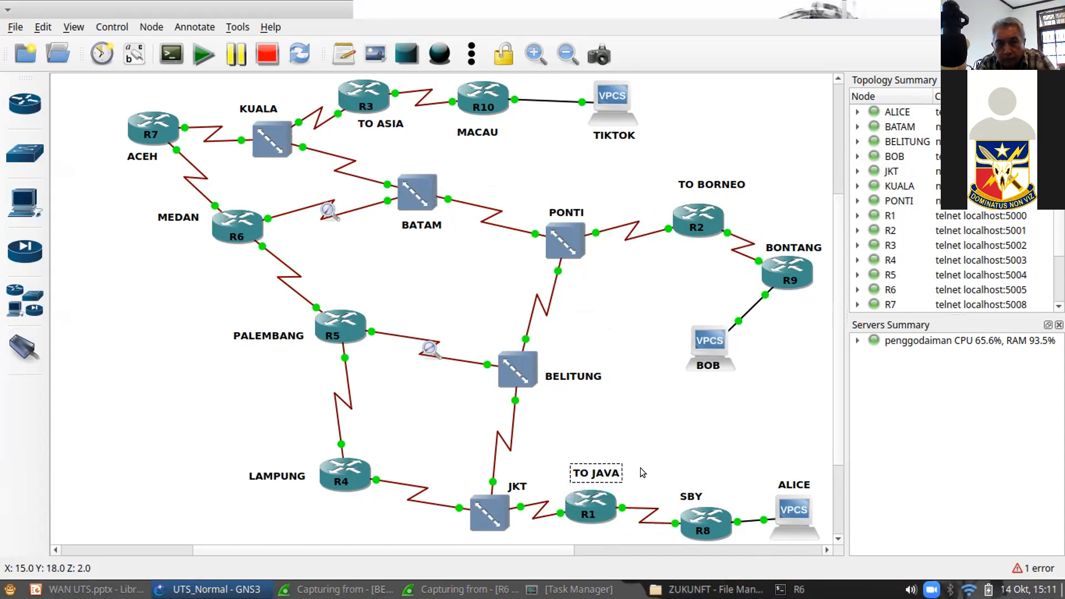
# - Close R1's console session, reopen it from the R1 node and move the console window over the middle of the topology
pyautogui.hotkey('alt', 'Tab')
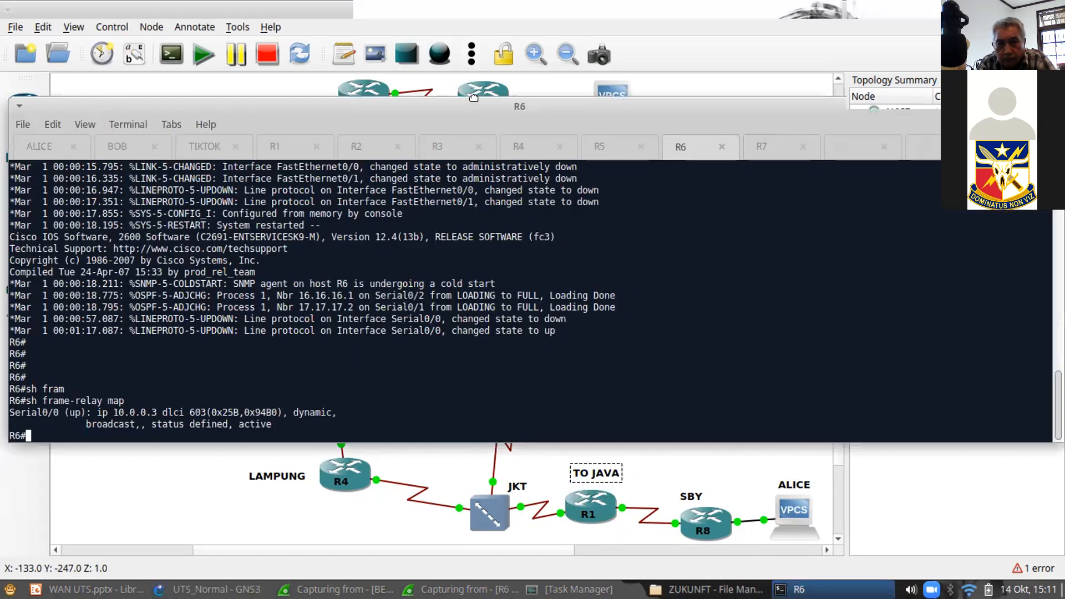
pyautogui.click(325, 137)
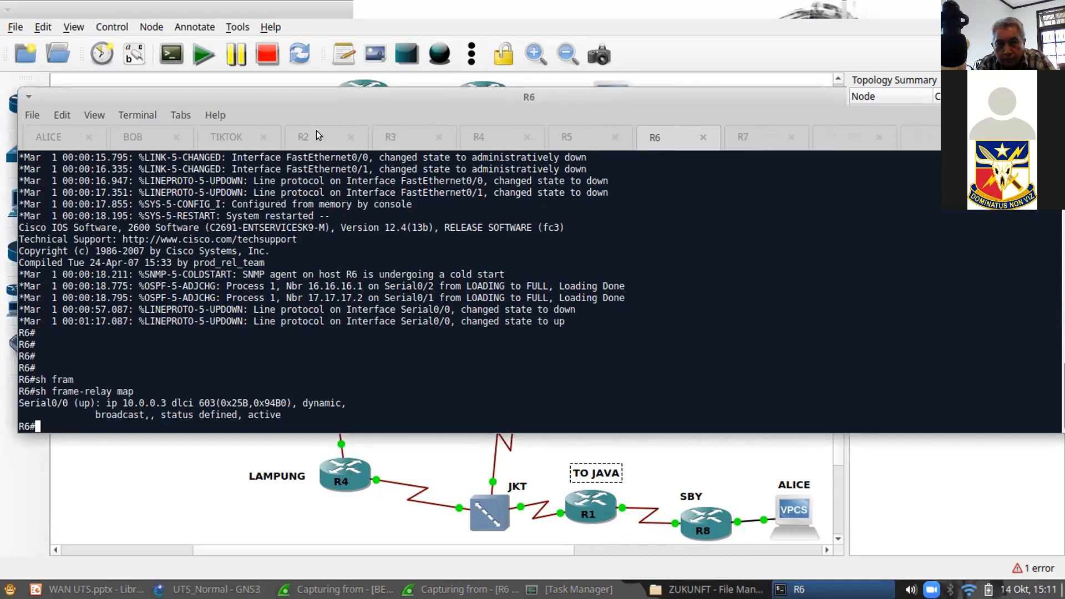
pyautogui.click(622, 503)
pyautogui.rightClick(591, 493)
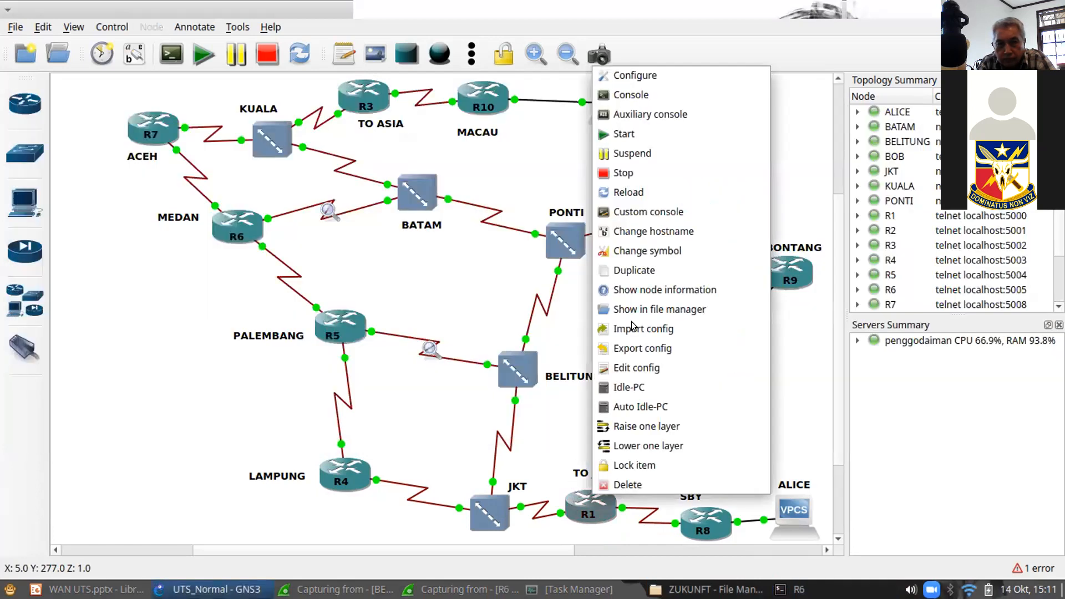
pyautogui.click(633, 96)
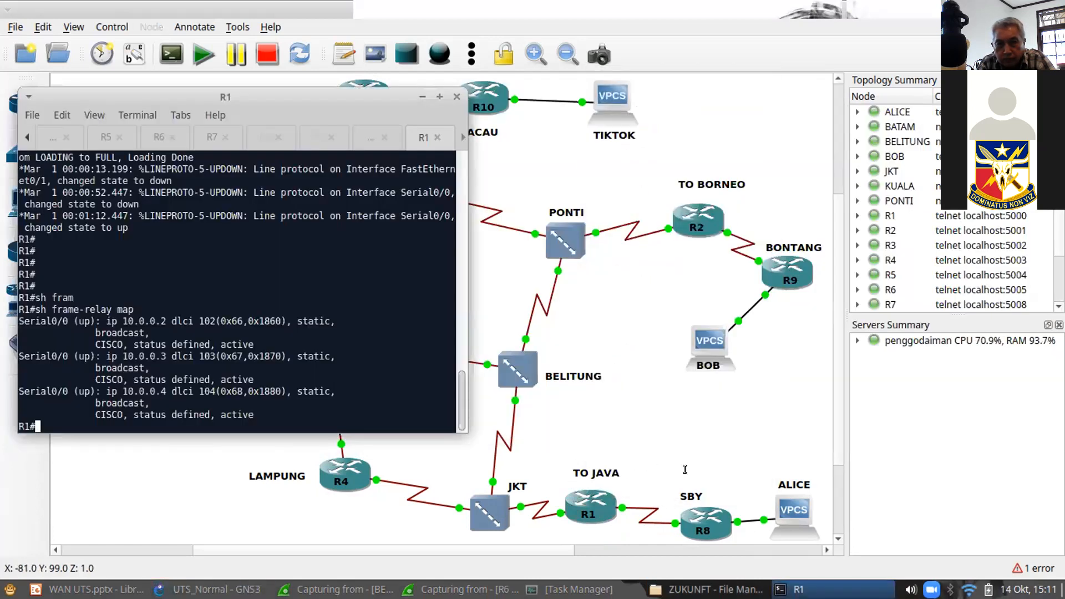
pyautogui.moveTo(371, 95); pyautogui.dragTo(458, 76)
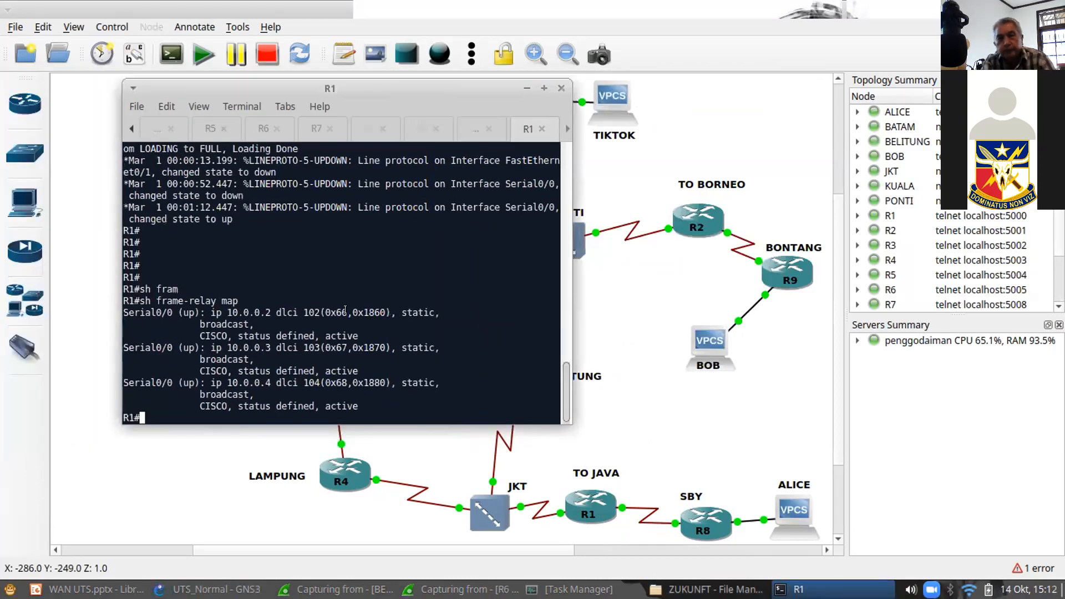
# - Show R1's IP routing table, check the next hop of the 172.200.0.0/16 route, and shift the console window slightly
pyautogui.press('Return')
pyautogui.press('Return')
pyautogui.press('Return')
pyautogui.write('sh ')
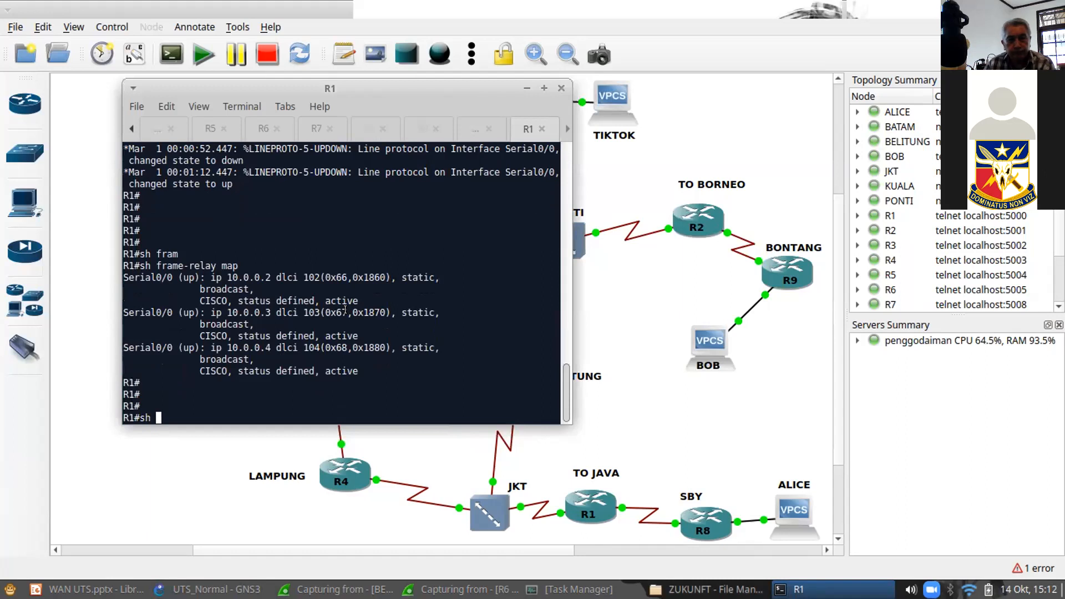
pyautogui.write('ip rout')
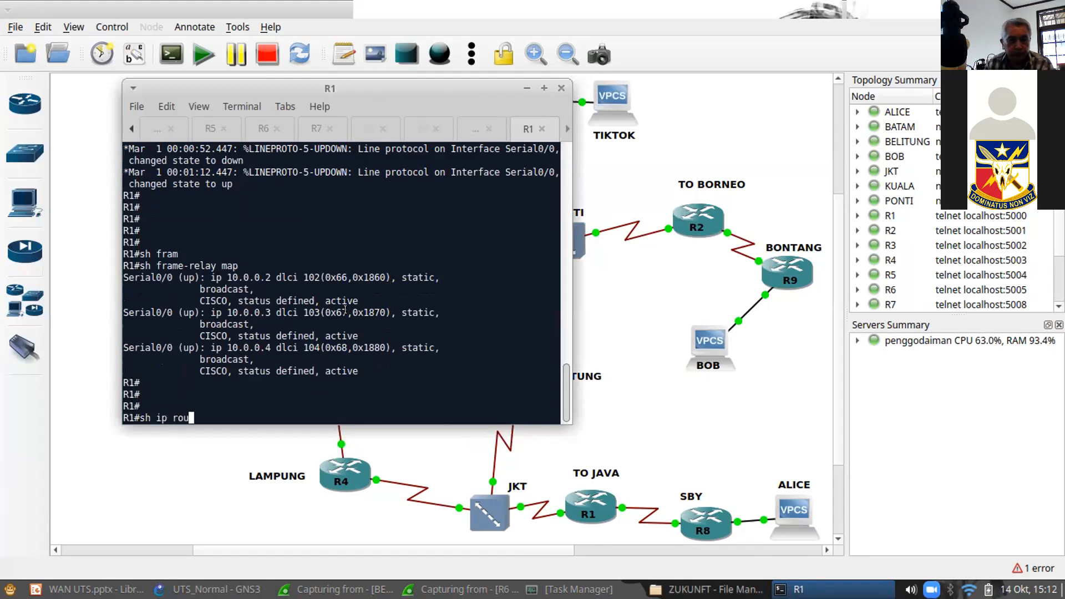
pyautogui.press('Return')
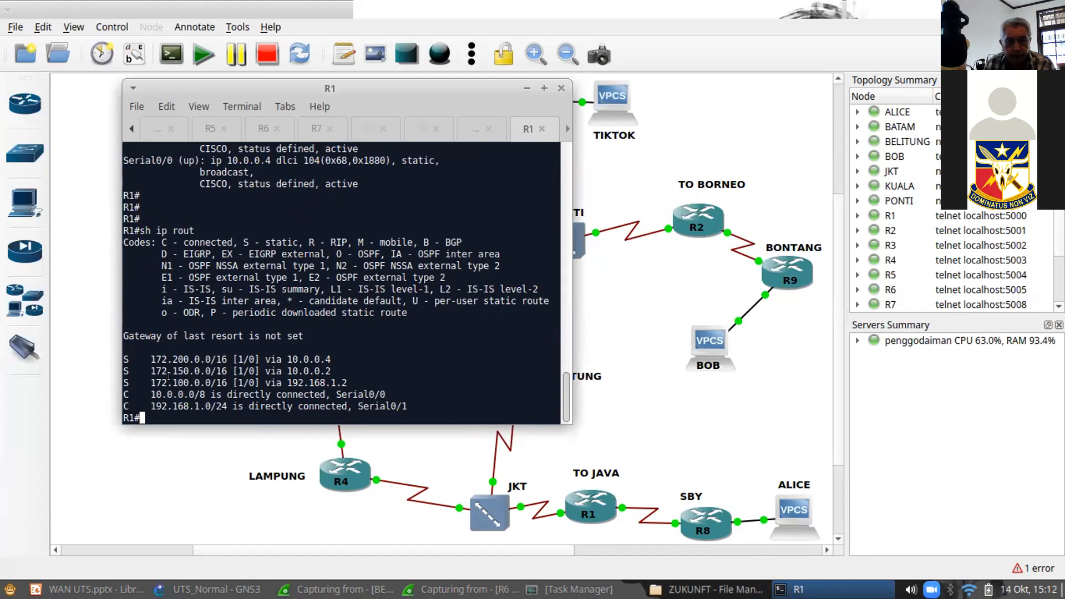
pyautogui.click(312, 358)
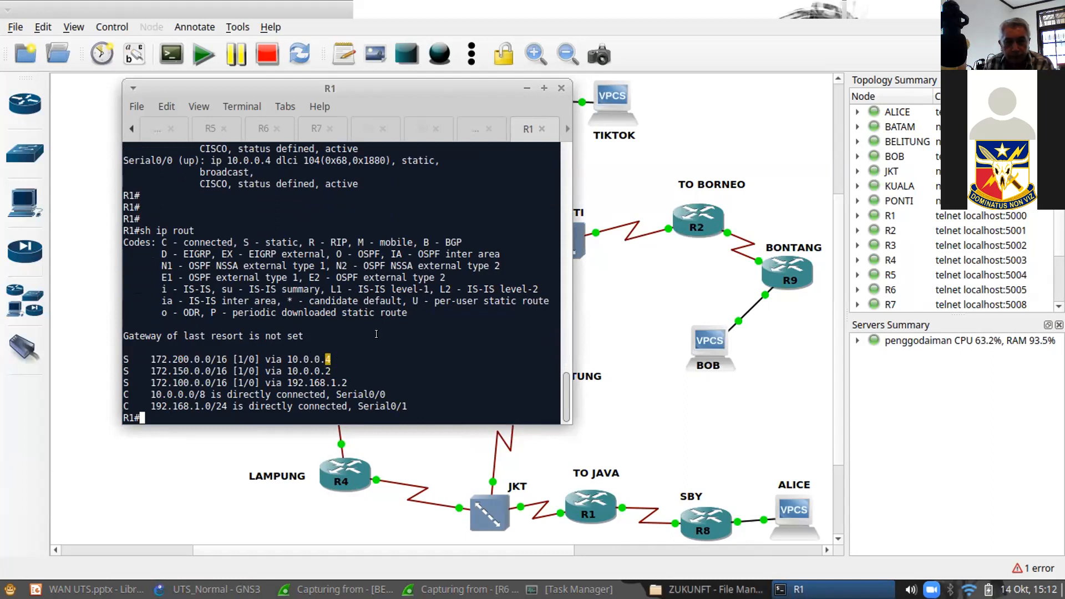
pyautogui.moveTo(411, 81)
pyautogui.mouseDown()
pyautogui.moveTo(383, 78)
pyautogui.moveTo(418, 81)
pyautogui.mouseUp()
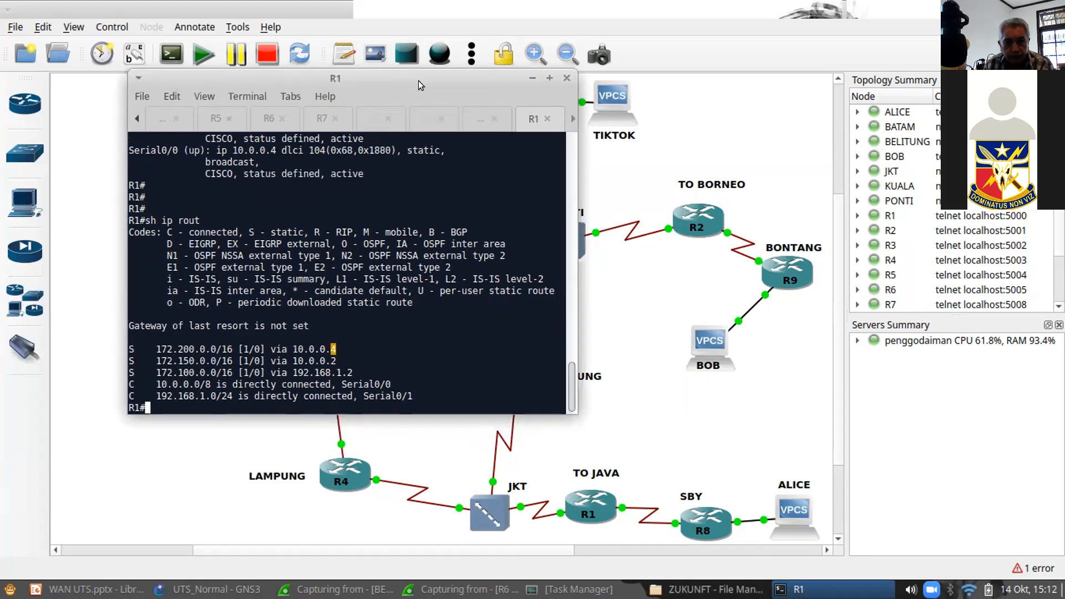
# - Enter R1's global configuration mode and try to remove the route with no ip rout 172.200.0.0 255.255.0.0 10.0.0.4
pyautogui.press('Return')
pyautogui.press('Return')
pyautogui.press('Return')
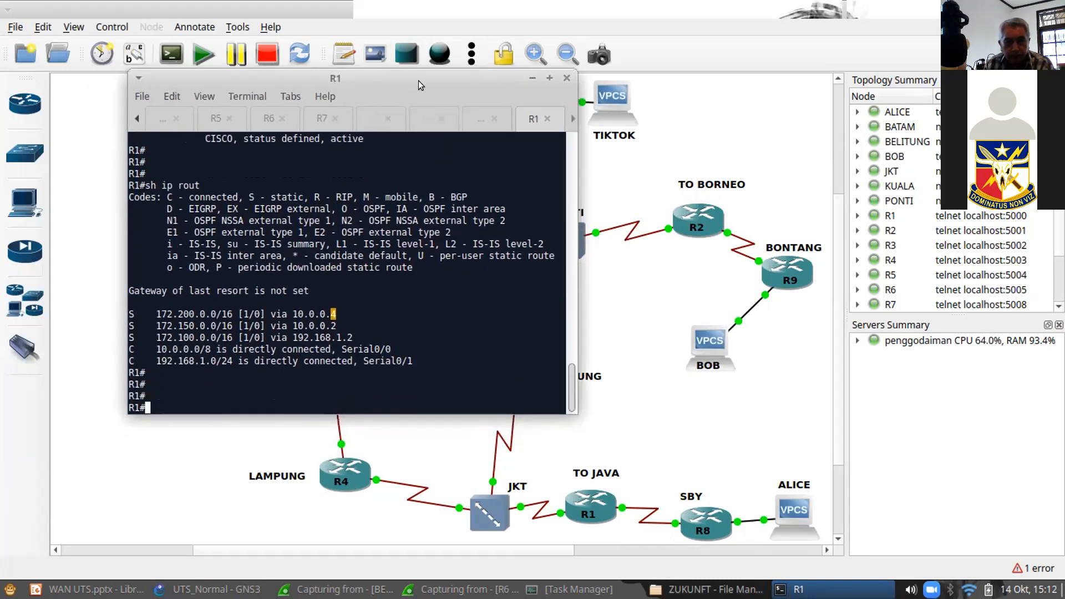
pyautogui.write('conf t')
pyautogui.press('Return')
pyautogui.write('nfig)#no ip rout ')
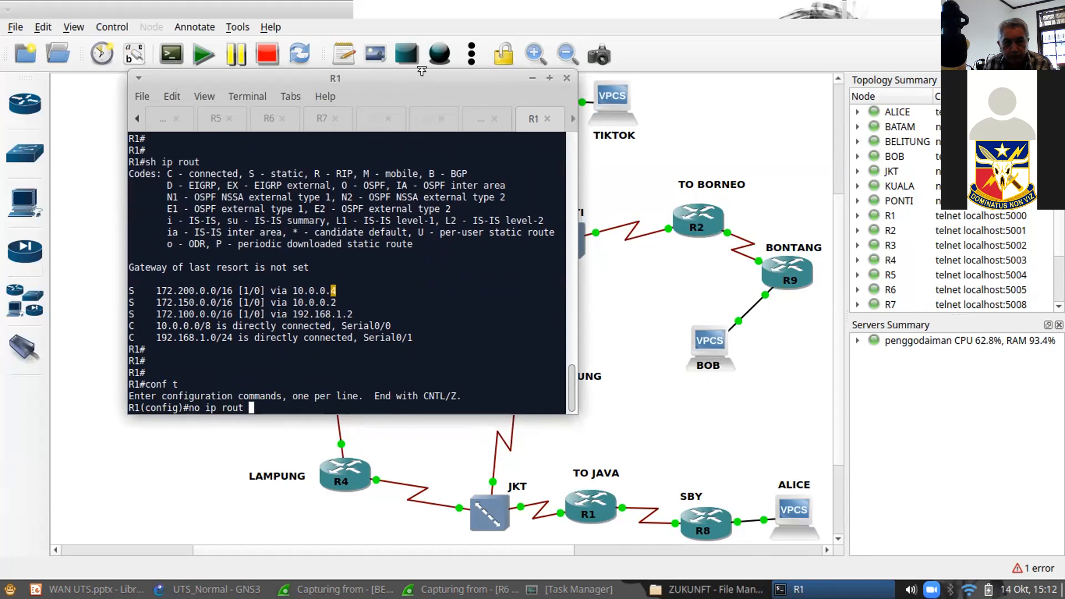
pyautogui.write('172.')
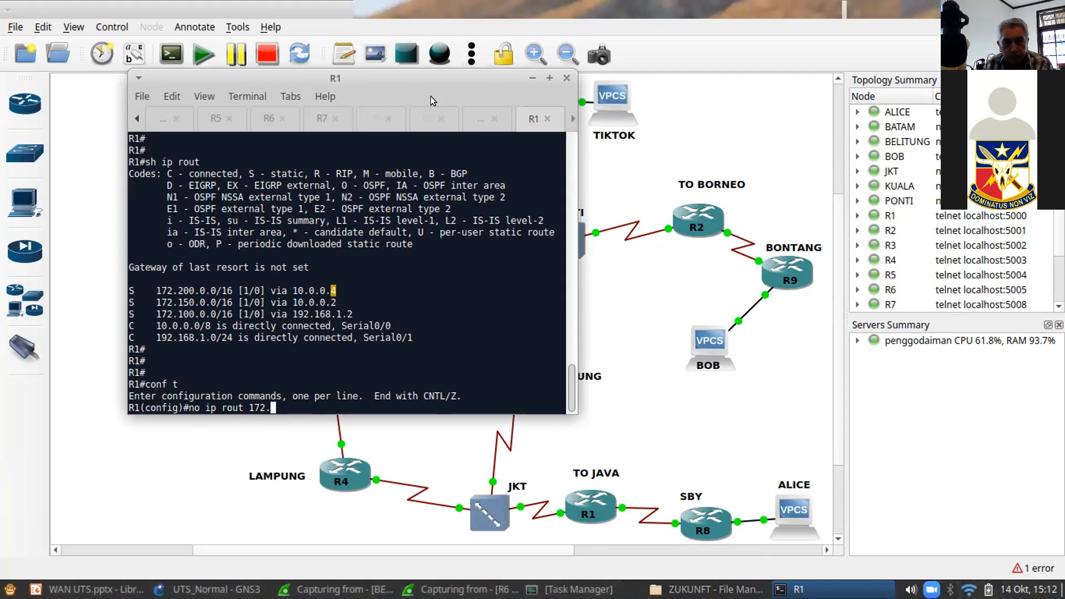
pyautogui.write('200.0.0')
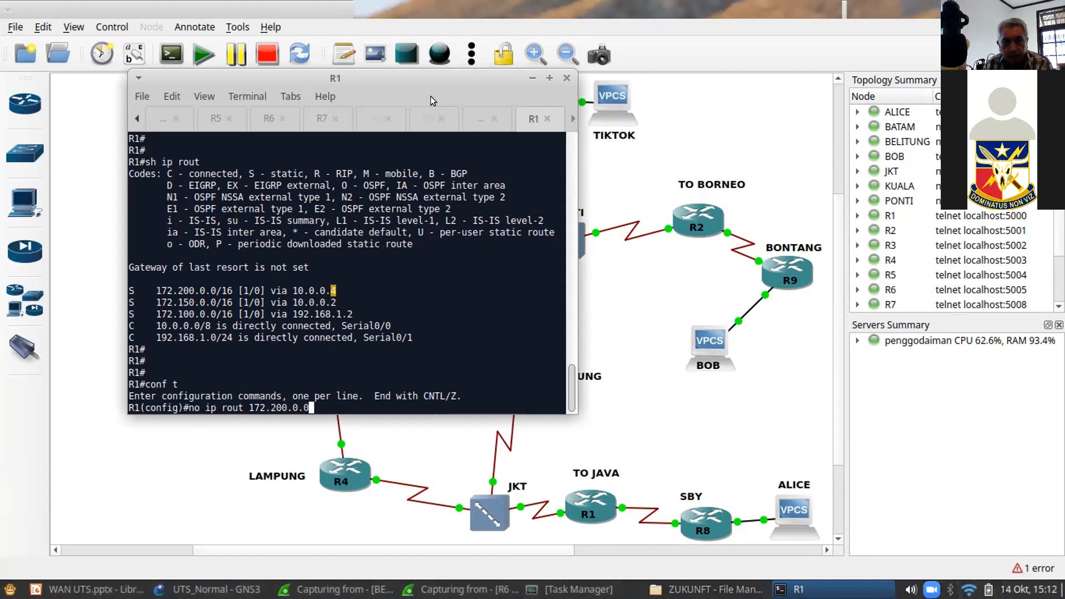
pyautogui.write(' 255.255.0.0 ')
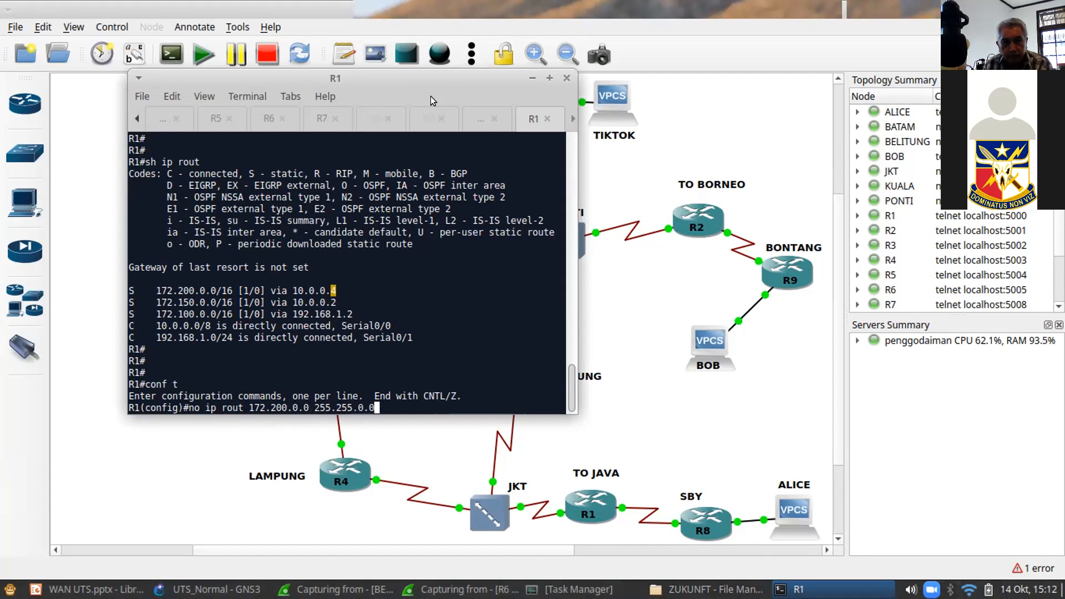
pyautogui.write('10.0.0.4')
pyautogui.press('Return')
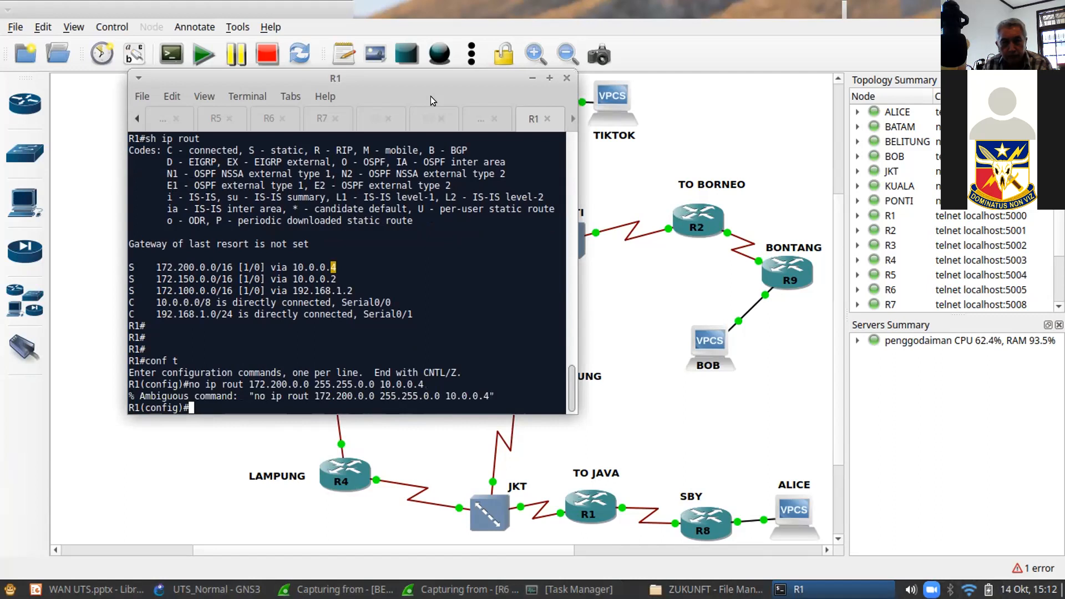
# - Recall the rejected command, correct rout to route, and remove R1's static route to 172.200.0.0 255.255.0.0 via 10.0.0.4
pyautogui.press('Up')
pyautogui.press('Left')
pyautogui.press('Left')
pyautogui.press('Left')
pyautogui.press('Left')
pyautogui.press('Left')
pyautogui.press('Left')
pyautogui.press('Left')
pyautogui.press('Left')
pyautogui.press('Left')
pyautogui.press('Left')
pyautogui.press('Left')
pyautogui.press('Left')
pyautogui.press('Left')
pyautogui.press('Left')
pyautogui.press('Left')
pyautogui.press('Left')
pyautogui.press('Left')
pyautogui.press('Left')
pyautogui.press('Left')
pyautogui.press('Left')
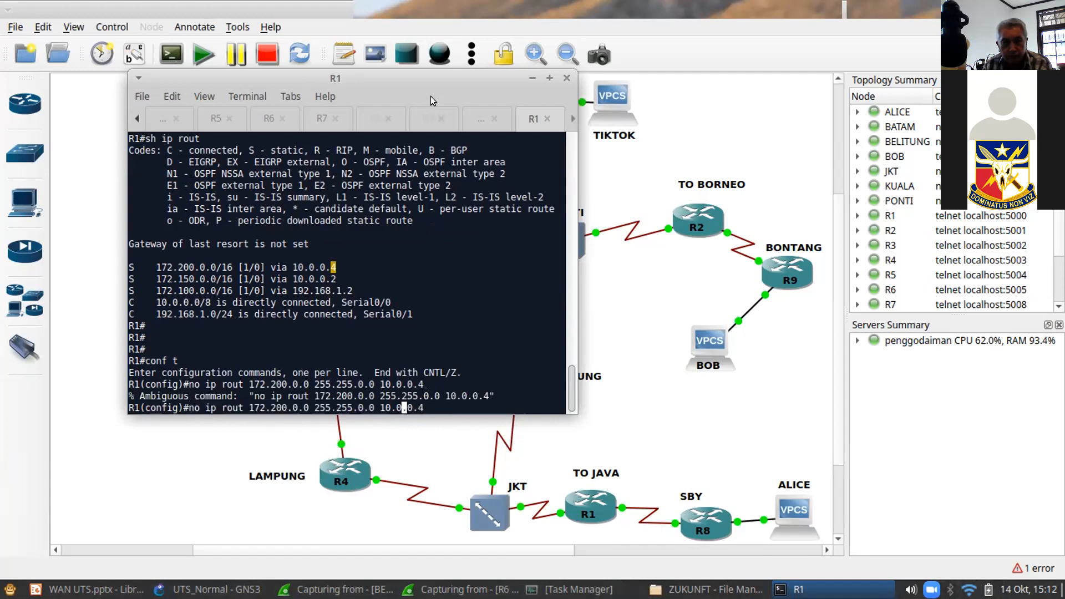
pyautogui.press('Left')
pyautogui.press('Left')
pyautogui.press('Left')
pyautogui.press('Left')
pyautogui.press('Left')
pyautogui.press('Left')
pyautogui.press('Left')
pyautogui.press('Left')
pyautogui.press('Left')
pyautogui.write('e')
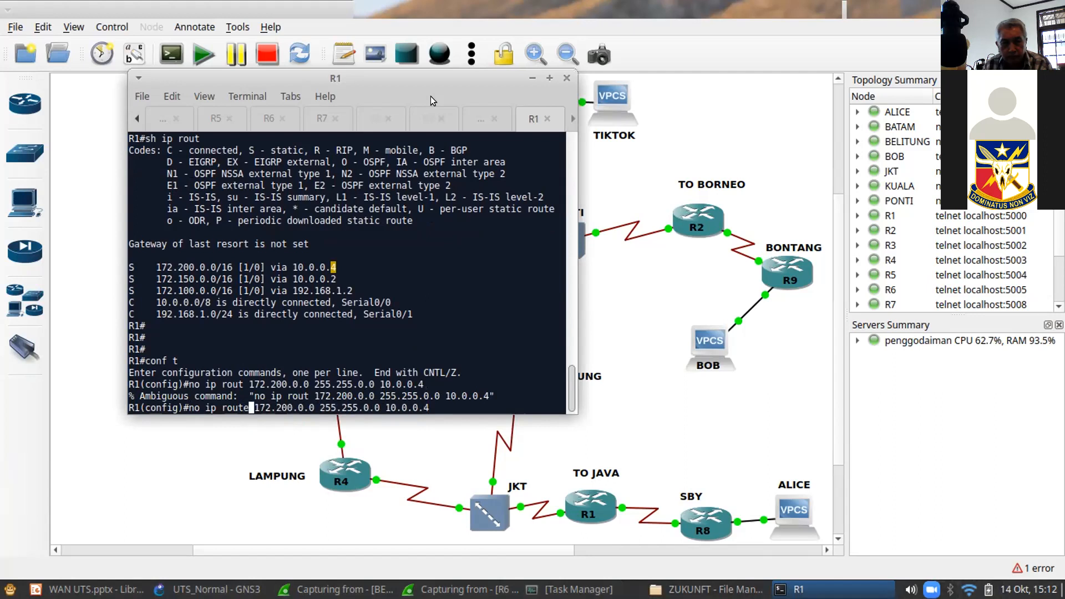
pyautogui.press('Return')
# - Add a static route on R1 to 172.200.0.0 255.255.0.0 with next hop 10.0.0.3
pyautogui.write('ip ')
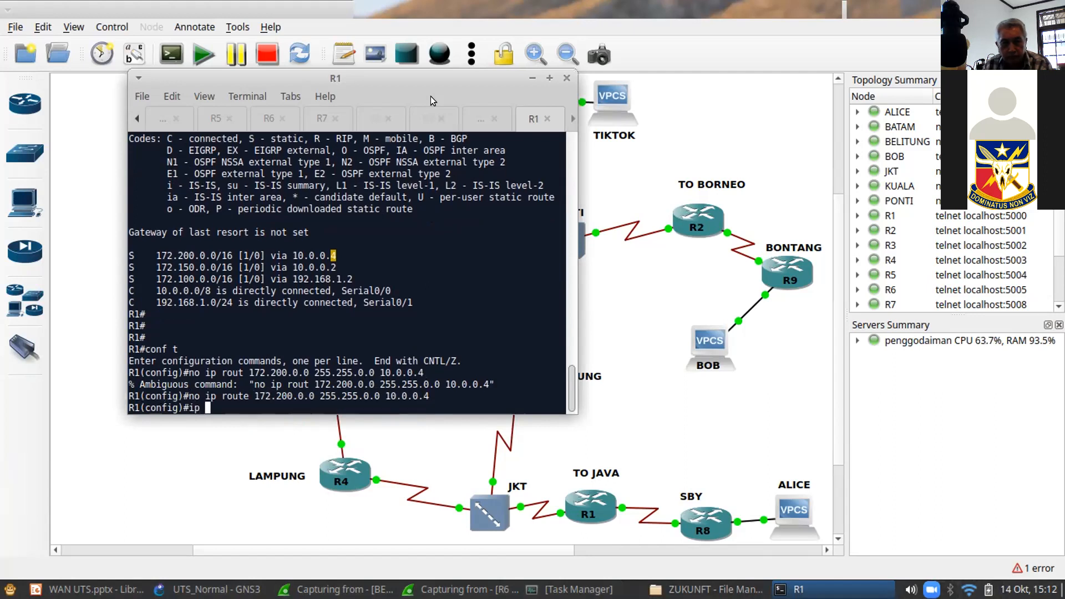
pyautogui.write('route 172.200.0.0.')
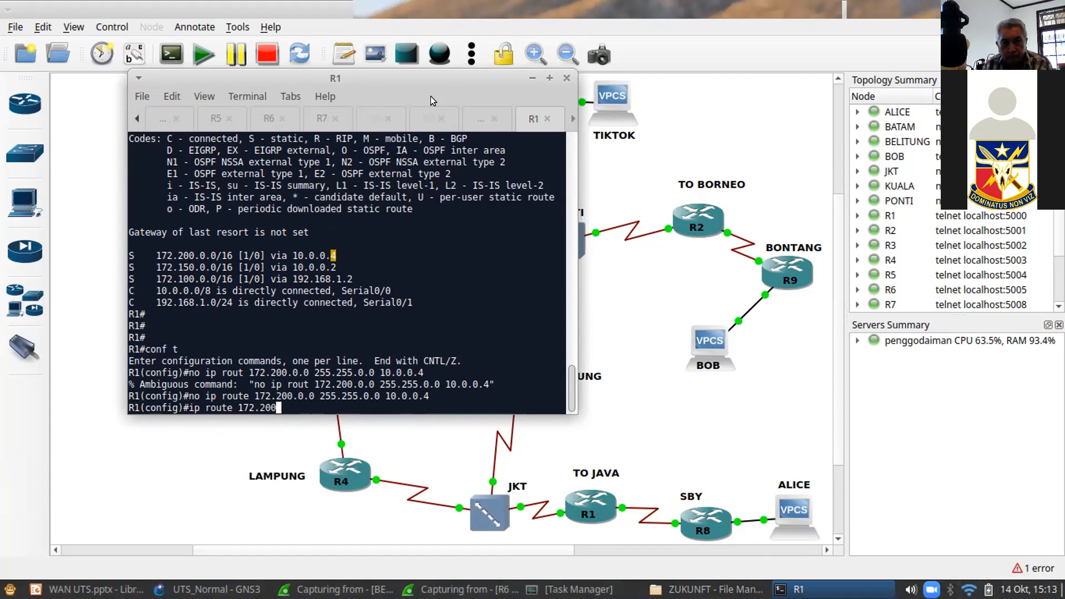
pyautogui.press('BackSpace')
pyautogui.press('BackSpace')
pyautogui.write('255.255.')
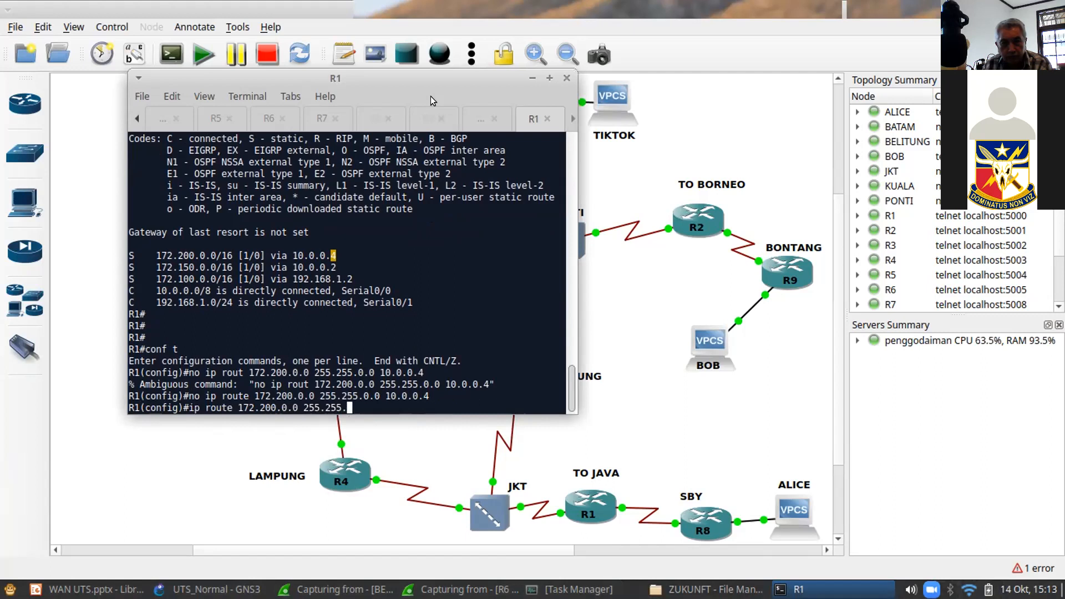
pyautogui.write('0.0 10.0.0.3')
pyautogui.press('Return')
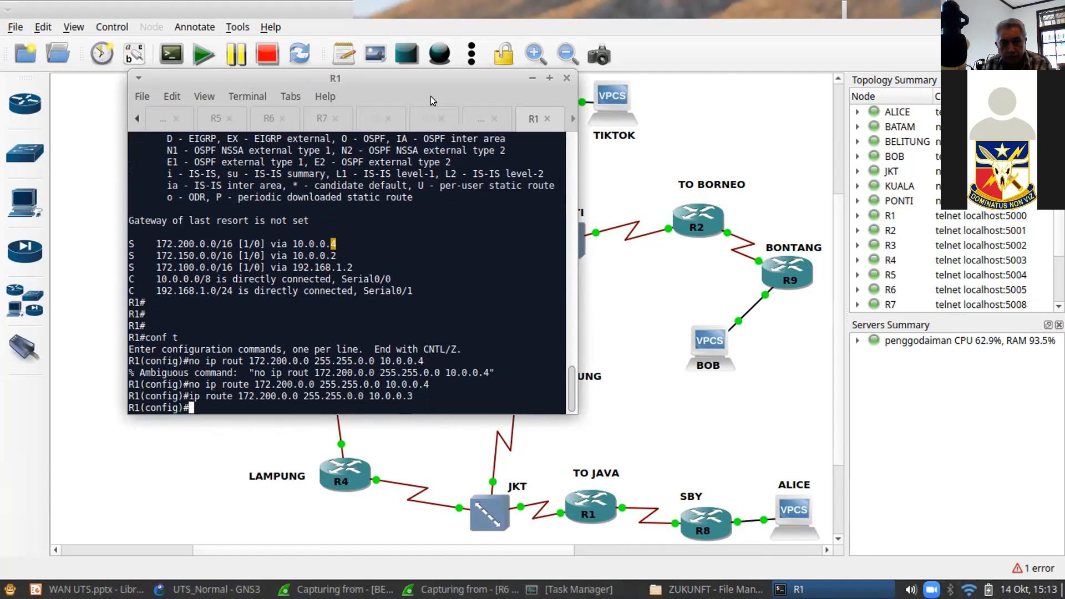
# - Leave R1's configuration mode and save its configuration with wr
pyautogui.hotkey('ctrl', 'z')
pyautogui.press('Return')
pyautogui.write('wr')
pyautogui.press('Return')
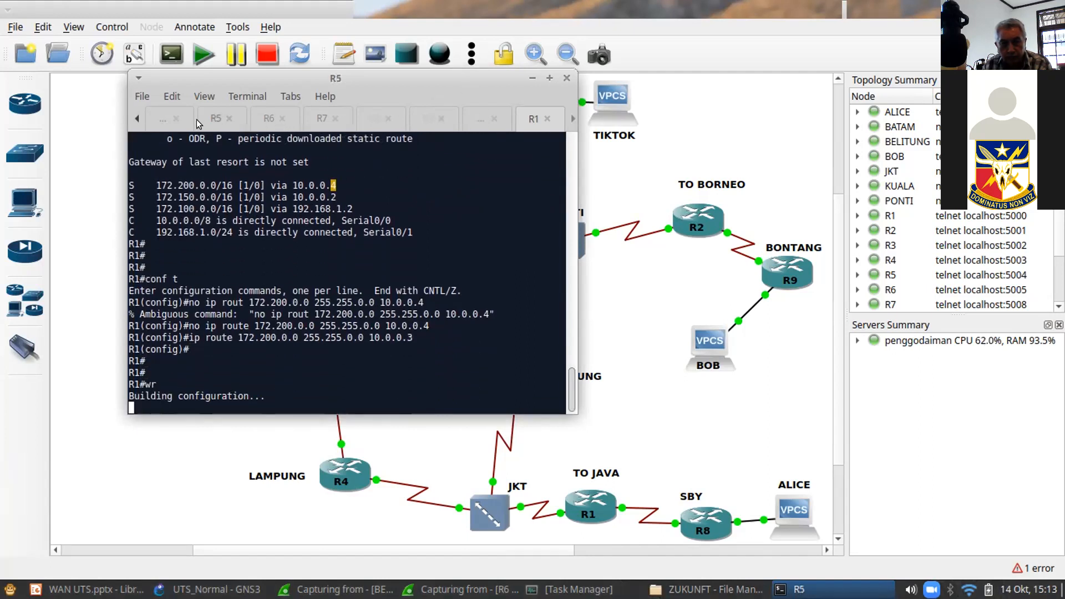
# - Switch to R3's console session and shift the console window slightly over the topology
pyautogui.click(158, 120)
pyautogui.click(136, 119)
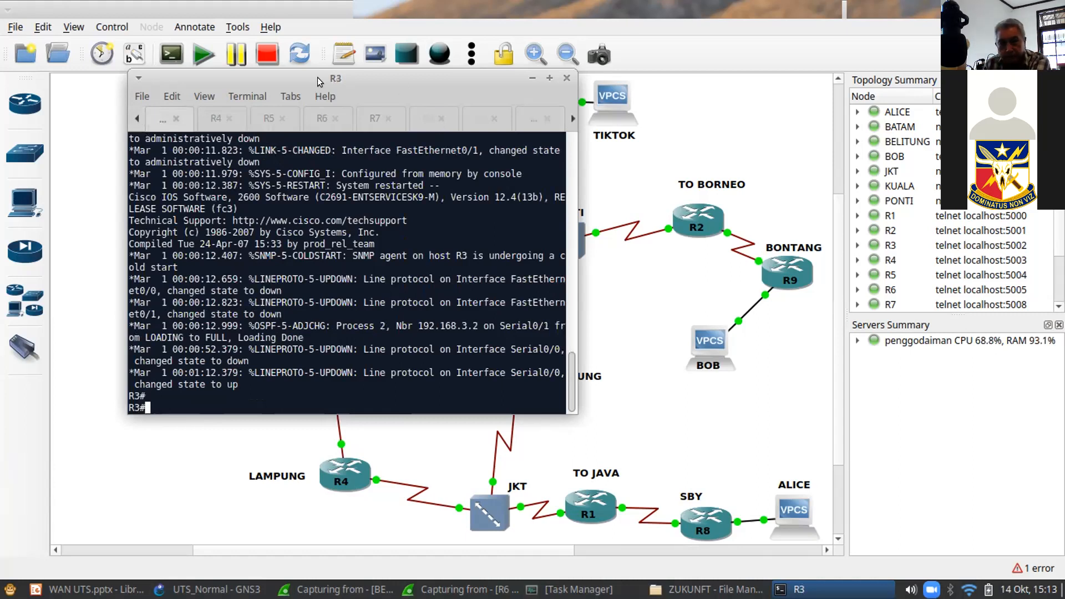
pyautogui.moveTo(318, 78); pyautogui.dragTo(343, 78)
pyautogui.press('Return')
pyautogui.press('Return')
pyautogui.press('Return')
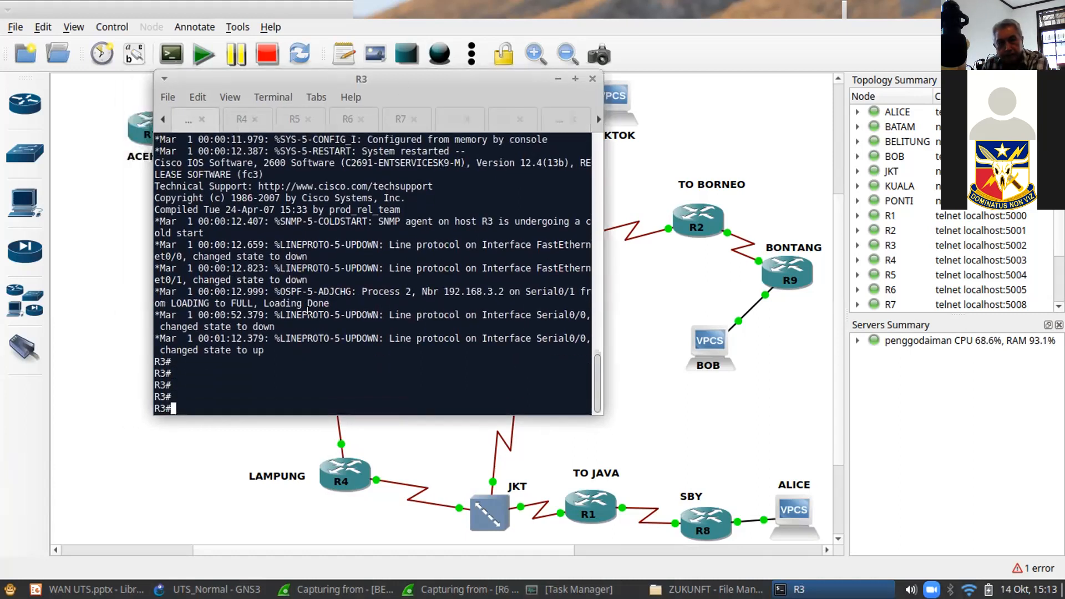
pyautogui.write('conf t')
pyautogui.press('Return')
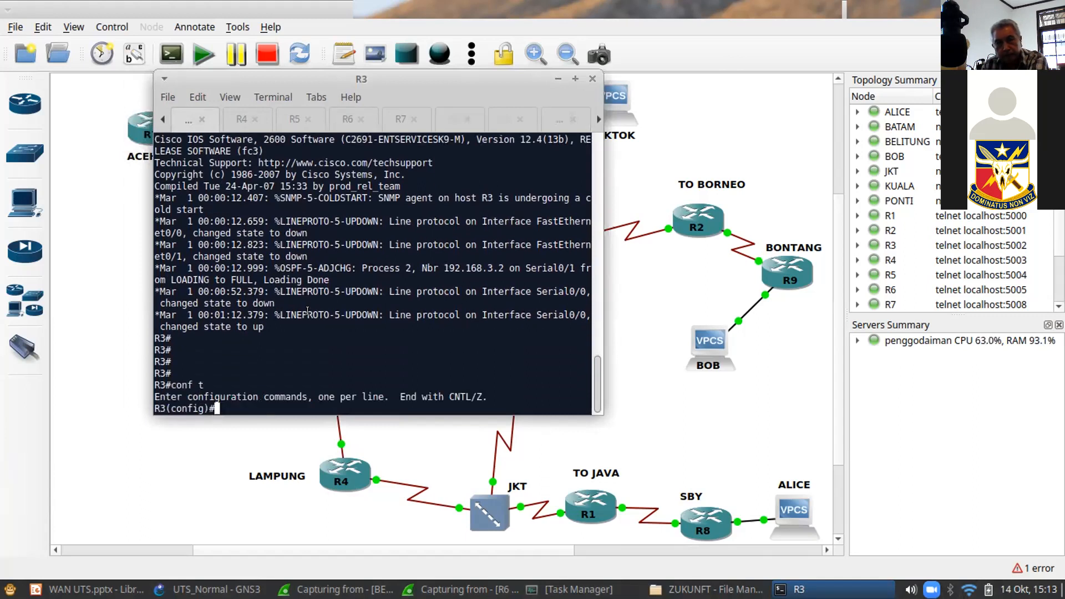
pyautogui.hotkey('ctrl', 'z')
pyautogui.press('Return')
pyautogui.press('Return')
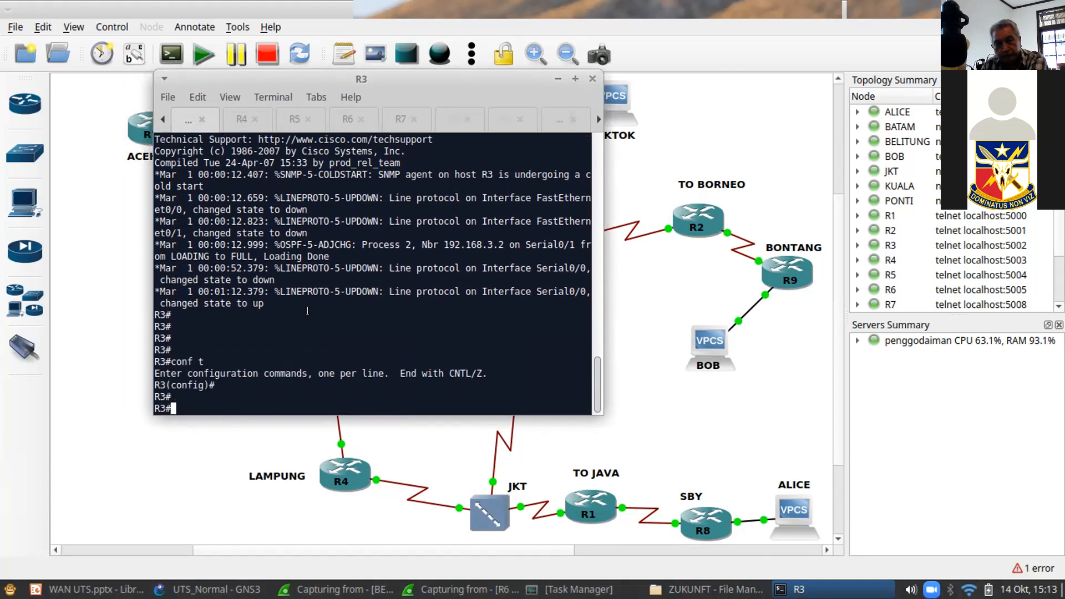
# - Show R3's IP routing table and check the next hop of the 172.100.0.0/16 route
pyautogui.write('sh ip rout')
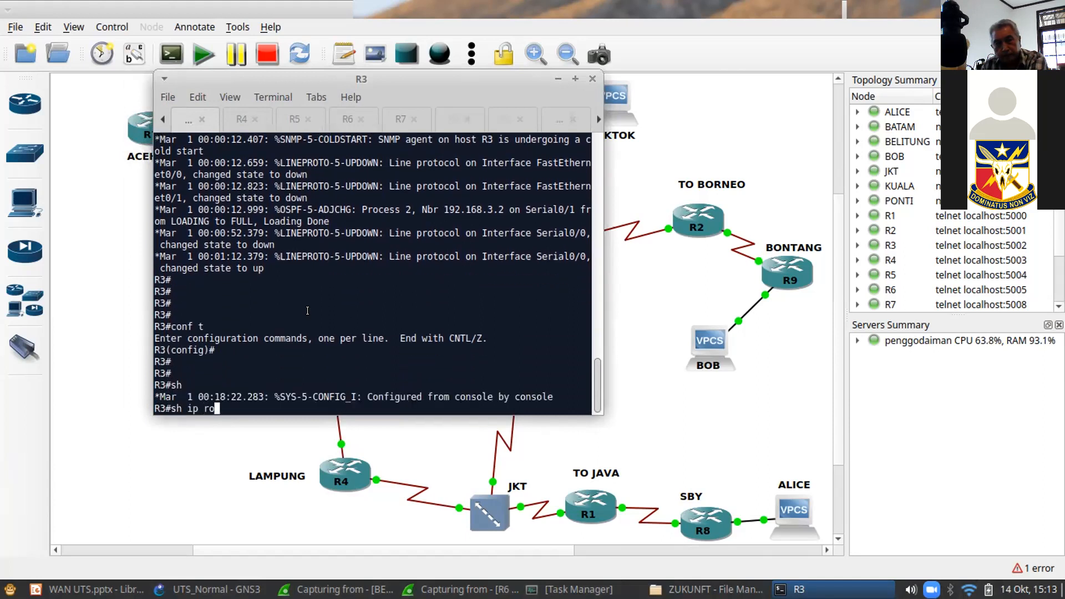
pyautogui.press('Return')
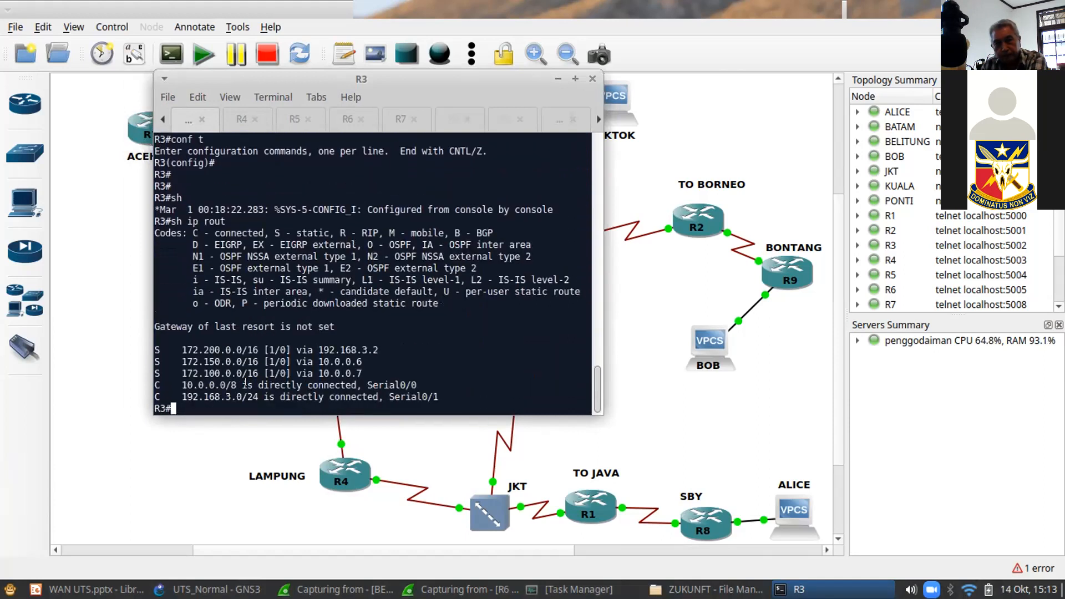
pyautogui.moveTo(210, 373); pyautogui.dragTo(223, 371)
pyautogui.click(359, 372)
# - Enter R3's global configuration mode and remove the static route to 172.100.0.0 255.255.0.0 via 10.0.0.7
pyautogui.write('conf t')
pyautogui.press('Return')
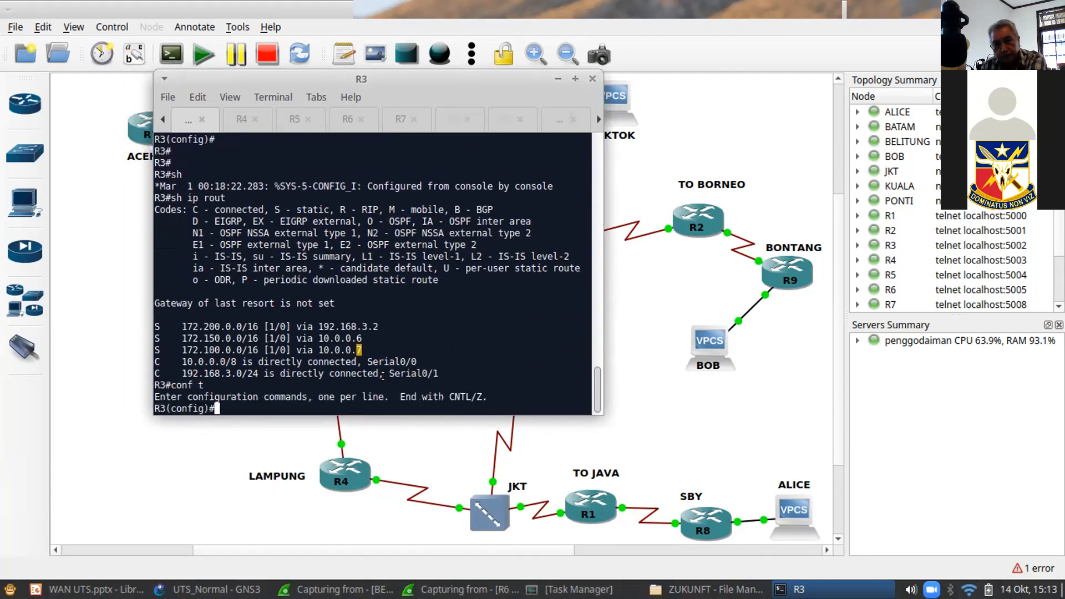
pyautogui.write('no ip route')
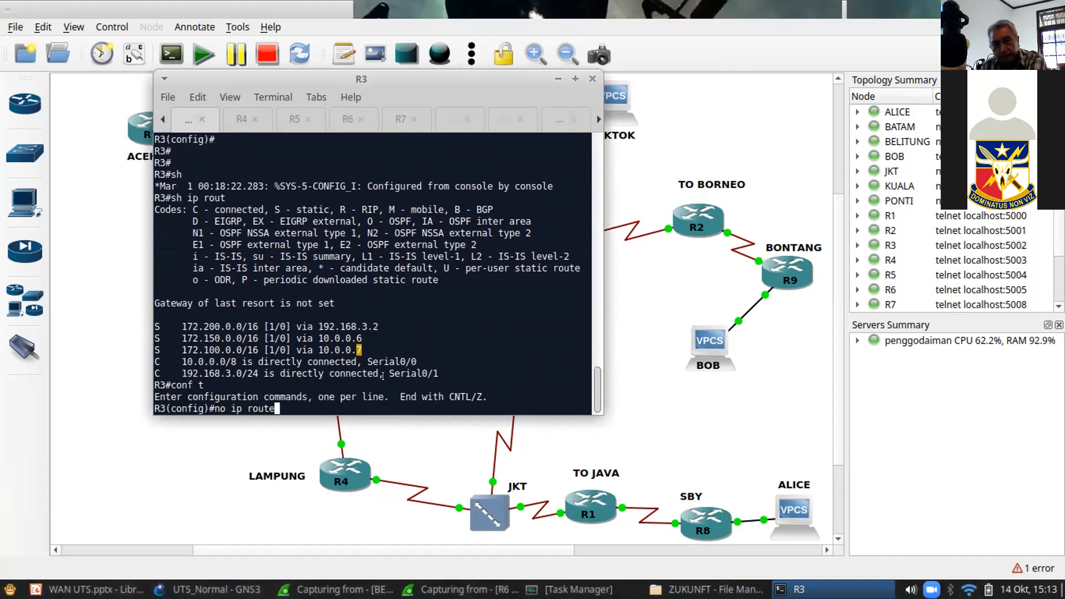
pyautogui.write(' 172.100.0.0 255.255.0.0 0')
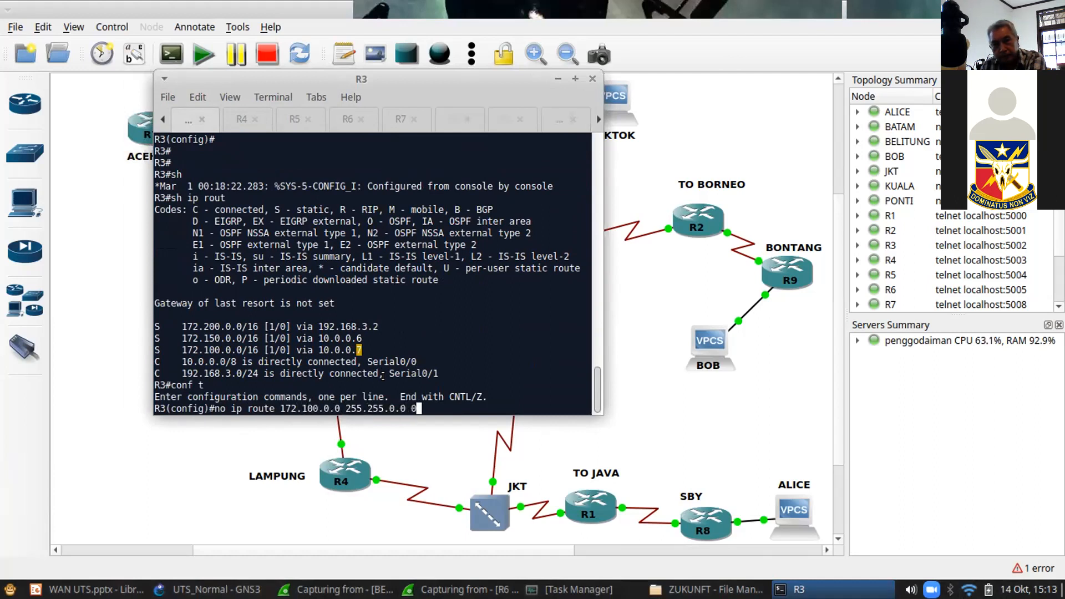
pyautogui.press('BackSpace')
pyautogui.write('10.0.0.7')
pyautogui.press('Return')
# - Add a static route on R3 to 172.100.0.0 255.255.0.0 with next hop 10.0.0.1
pyautogui.write('ip')
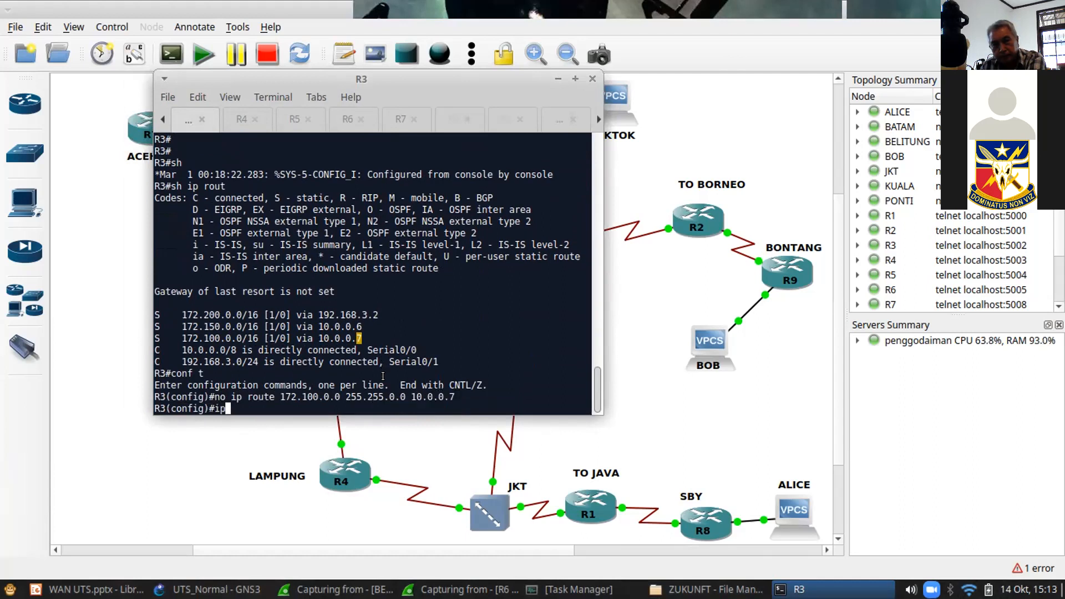
pyautogui.write(' route 172.100.0.0 255.255.0')
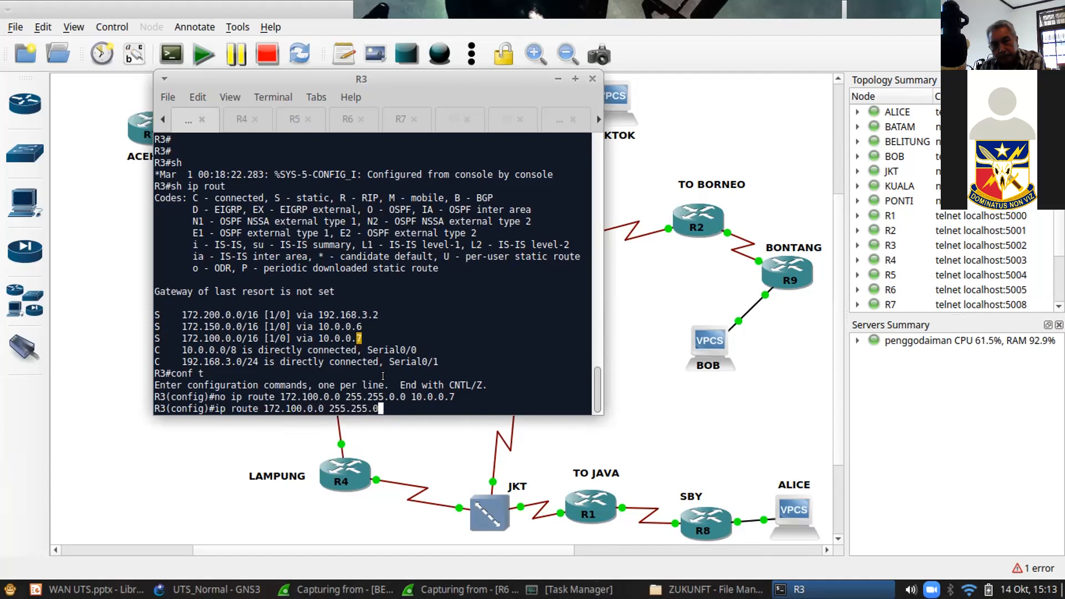
pyautogui.write('.0 10.0.0.1')
pyautogui.press('Return')
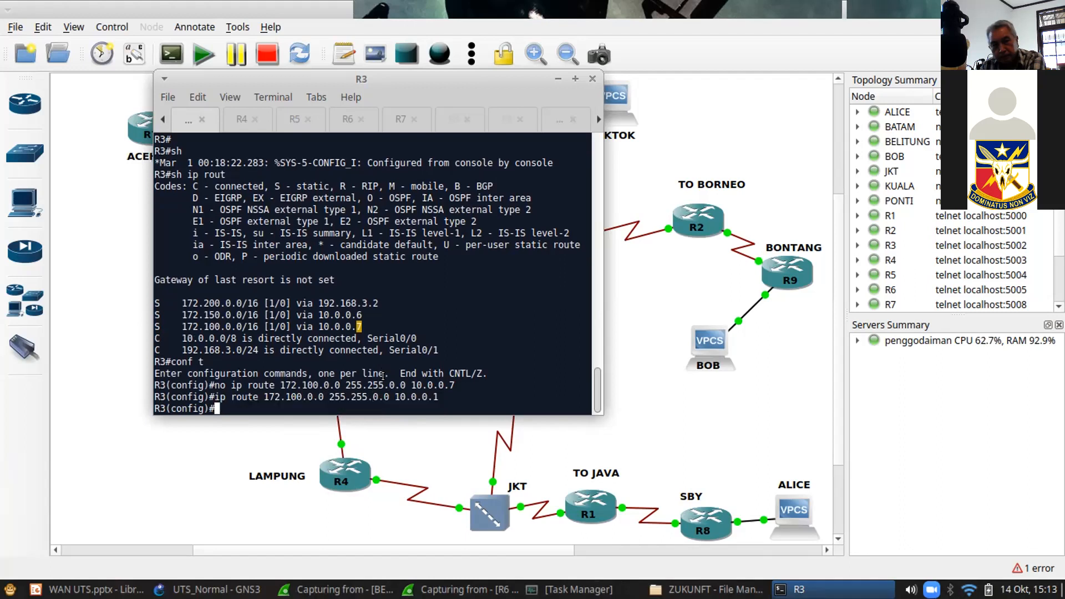
# - Leave R3's configuration mode and save its configuration with wr
pyautogui.press('Return')
pyautogui.press('Return')
pyautogui.press('Return')
pyautogui.hotkey('ctrl', 'z')
pyautogui.press('Return')
pyautogui.press('Return')
pyautogui.write('wr')
pyautogui.press('Return')
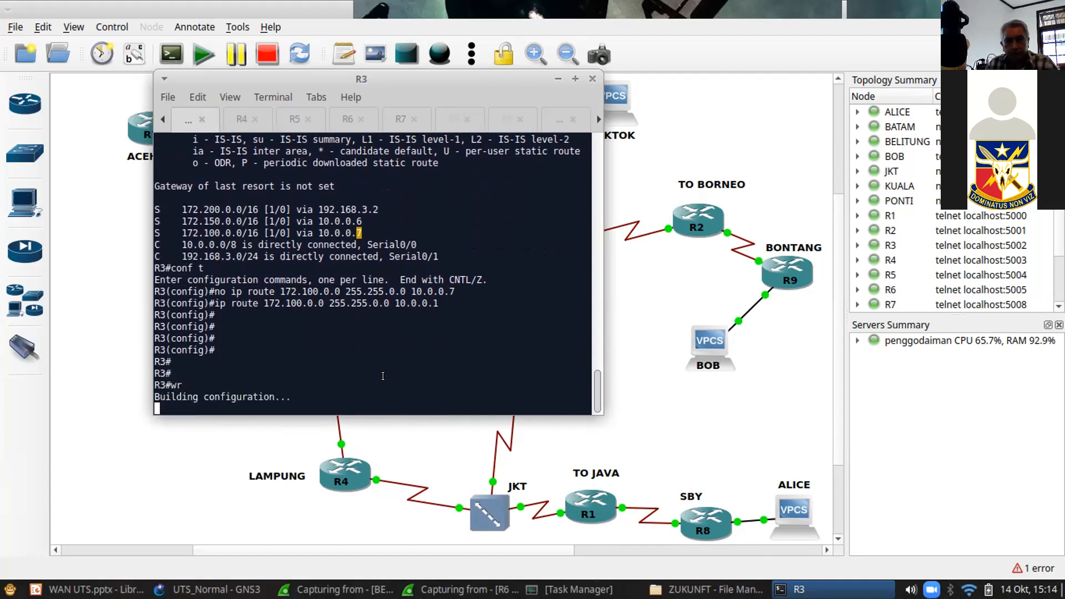
# - Switch to ALICE's console session, shift its window slightly, and show ALICE's IP settings to check the address
pyautogui.click(162, 119)
pyautogui.click(160, 118)
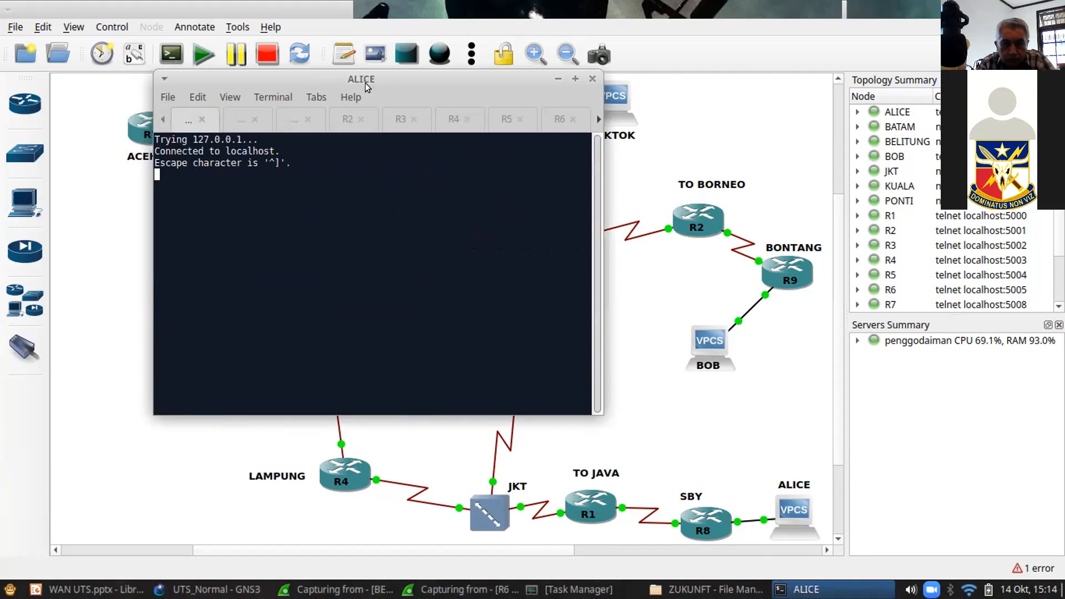
pyautogui.moveTo(365, 82); pyautogui.dragTo(378, 94)
pyautogui.tripleClick(269, 185)
pyautogui.press('Return')
pyautogui.press('Return')
pyautogui.press('Return')
pyautogui.press('Return')
pyautogui.write('sh ip')
pyautogui.press('Return')
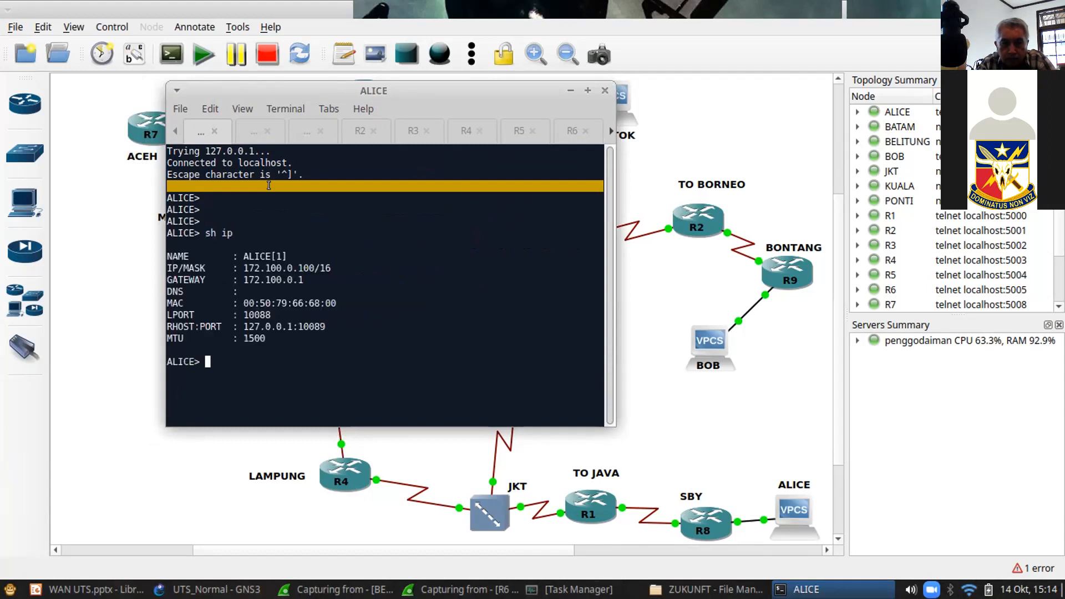
pyautogui.moveTo(269, 268); pyautogui.dragTo(310, 268)
pyautogui.click(333, 360)
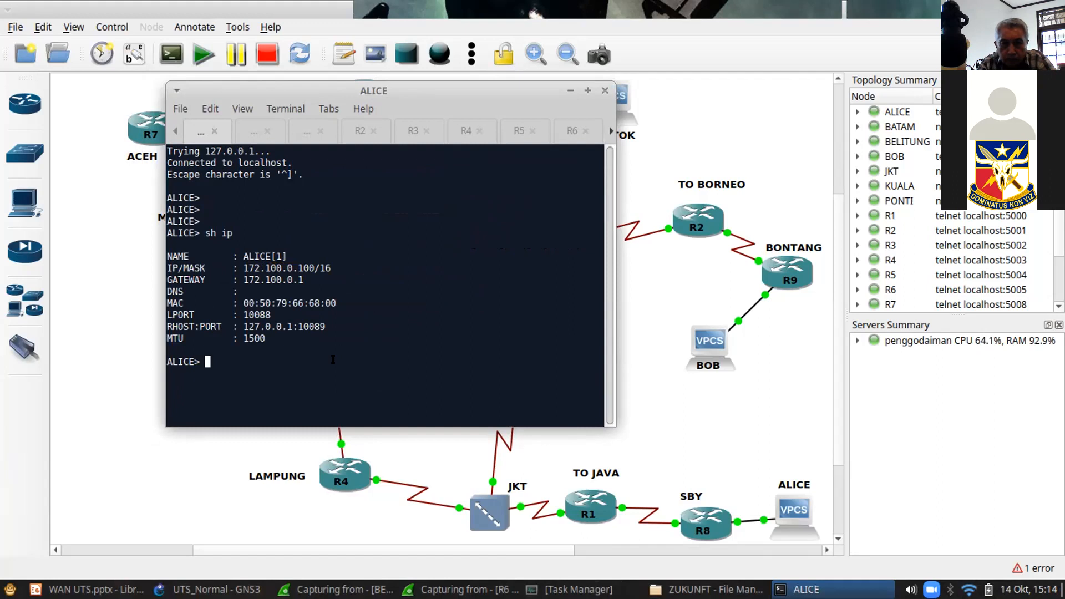
# - Ping 172.200.0.100 from ALICE and move the console window aside to uncover the topology
pyautogui.write('ping 172.200.0.')
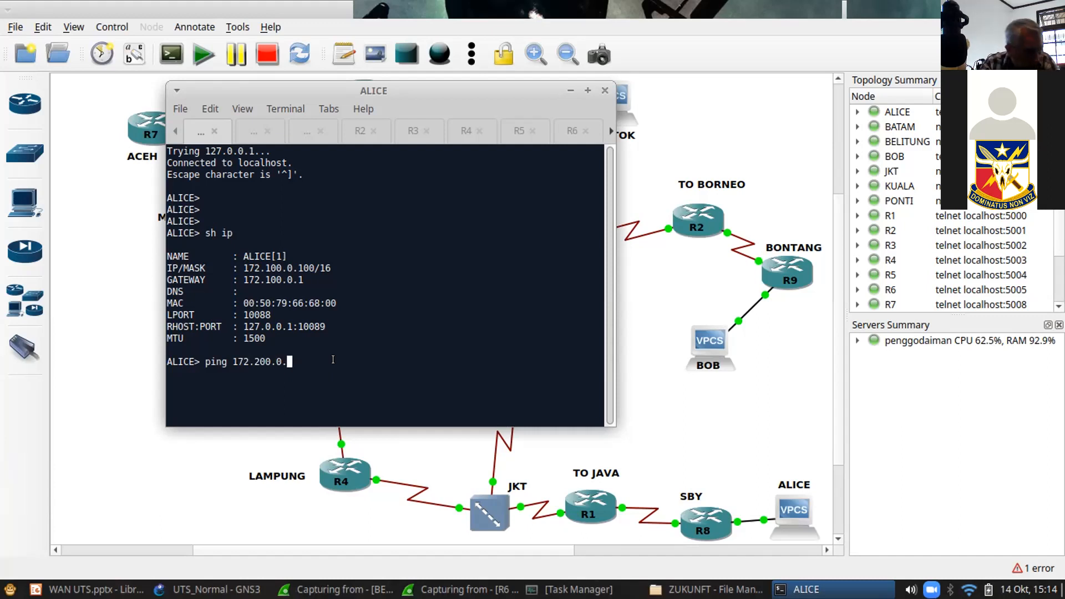
pyautogui.write('100')
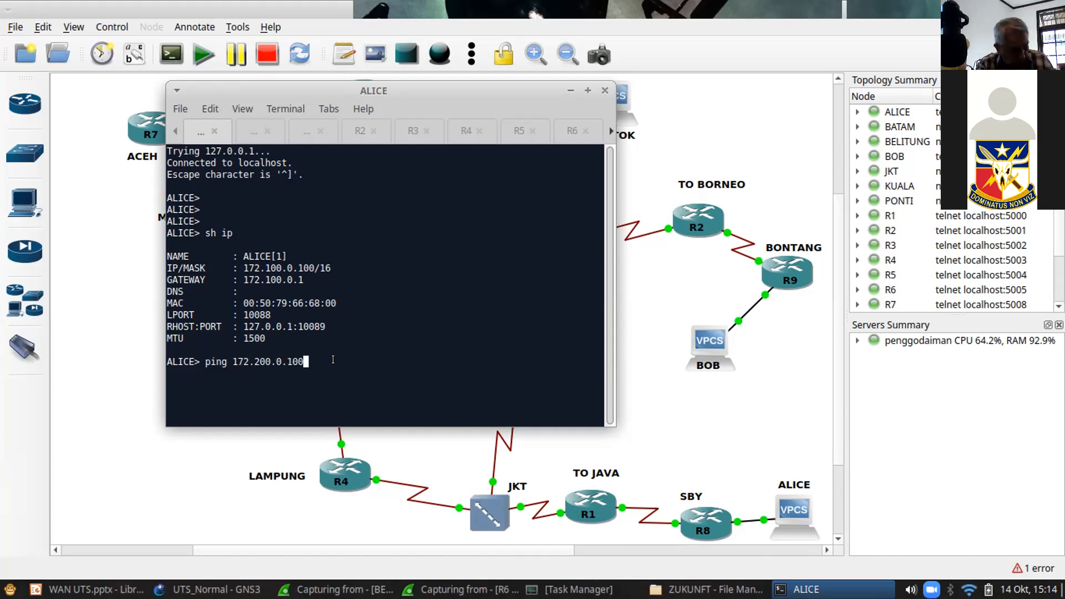
pyautogui.press('Return')
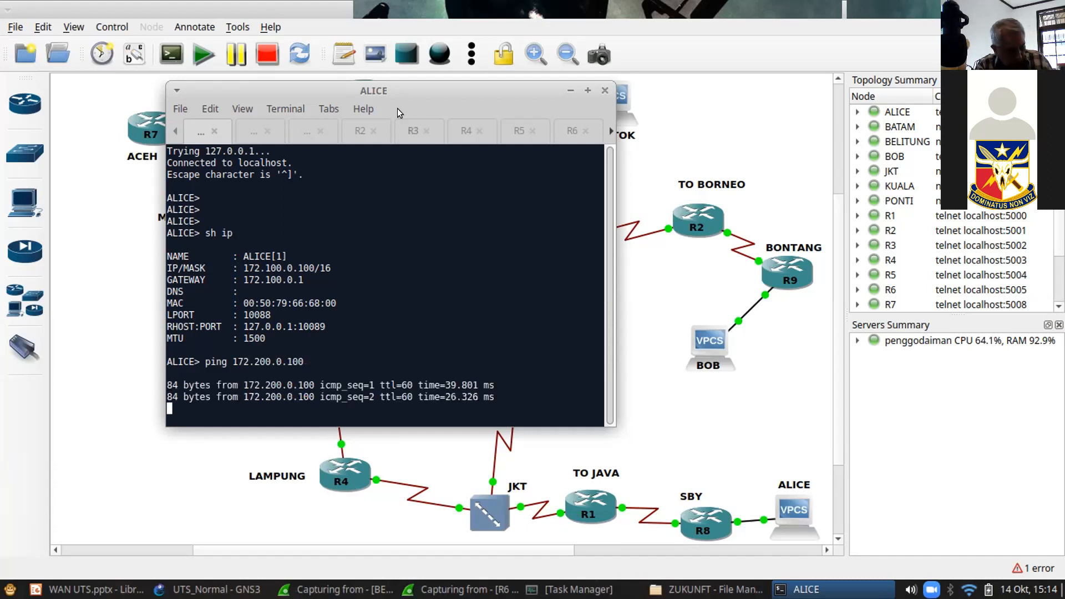
pyautogui.moveTo(398, 108); pyautogui.dragTo(232, 86)
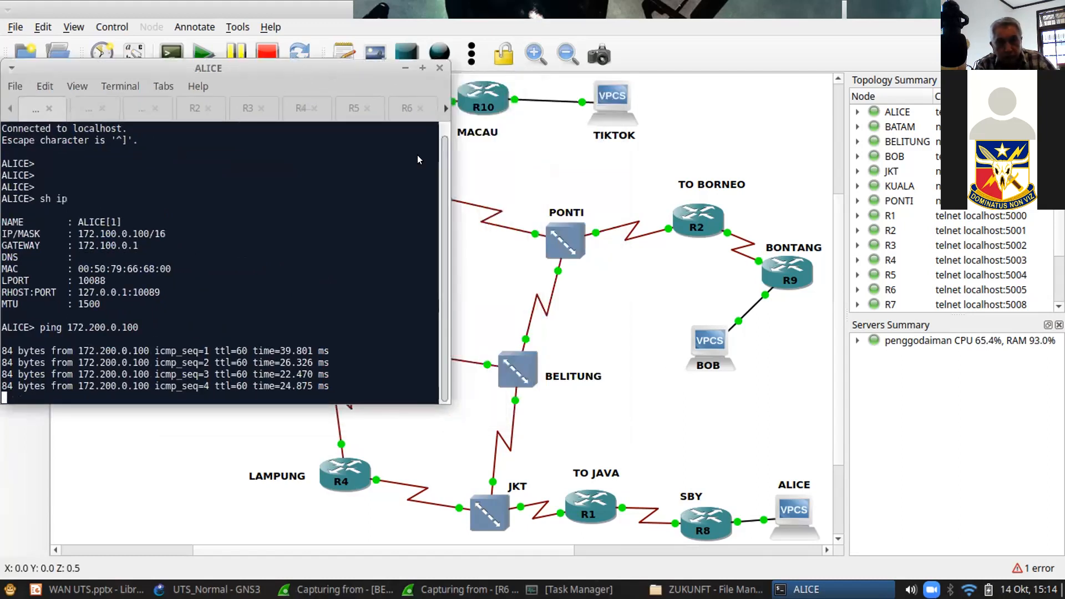
# - Return to the topology and close both open Wireshark capture windows
pyautogui.click(672, 395)
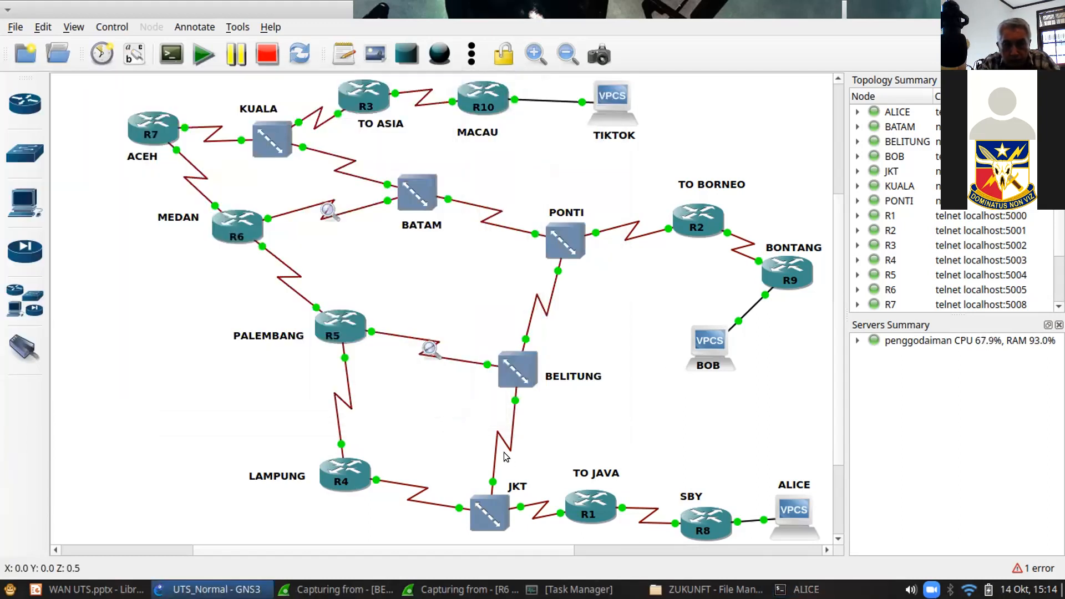
pyautogui.rightClick(283, 589)
pyautogui.click(308, 568)
pyautogui.click(517, 301)
pyautogui.rightClick(333, 589)
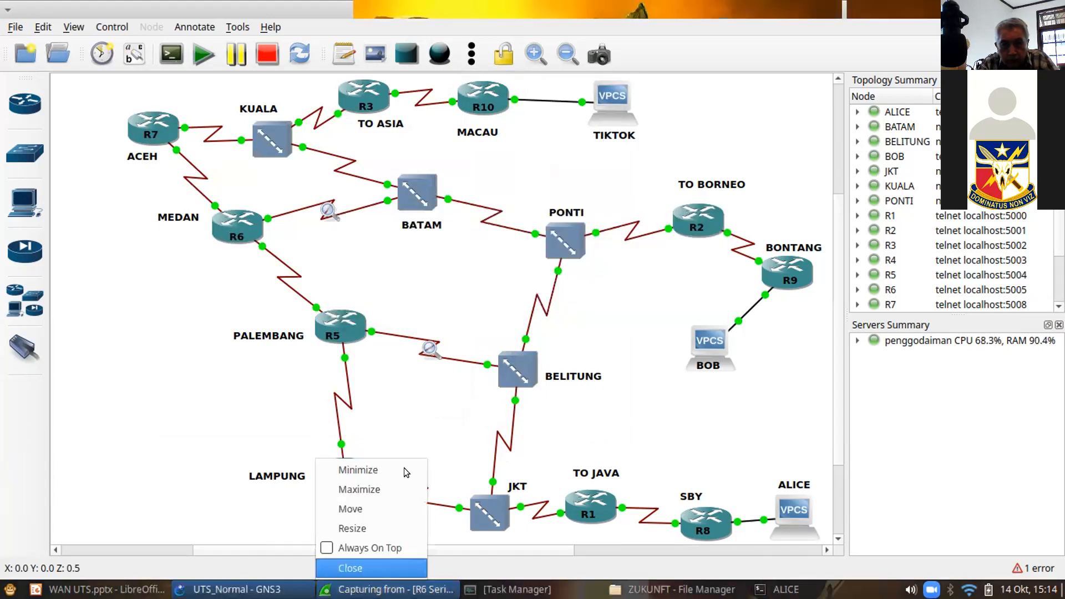
pyautogui.click(360, 568)
pyautogui.click(517, 301)
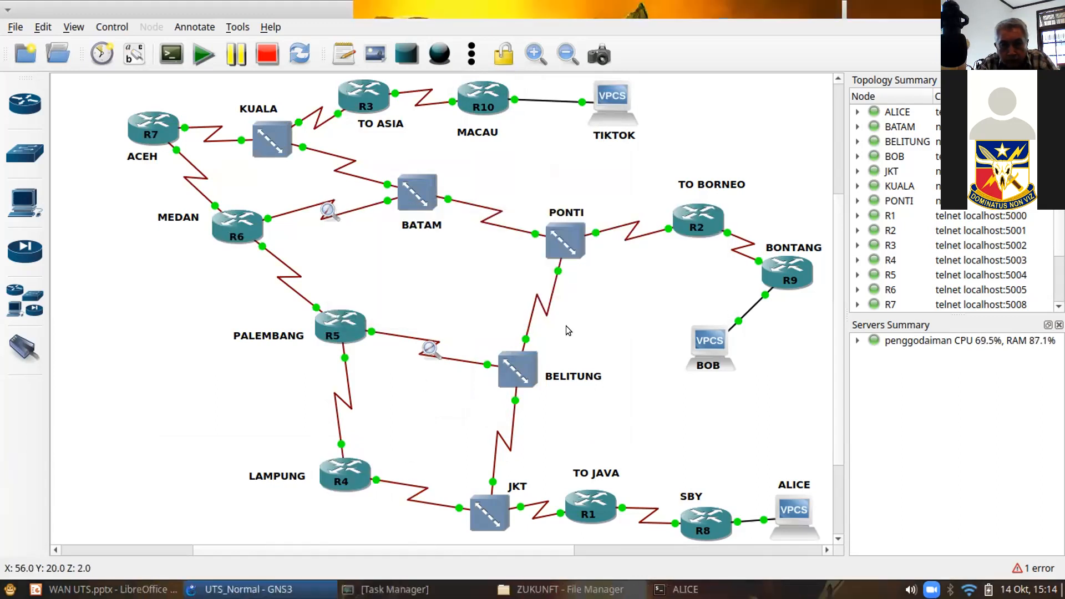
# - Start a packet capture on the link between BATAM and PONTI with link type Frame Relay
pyautogui.rightClick(511, 230)
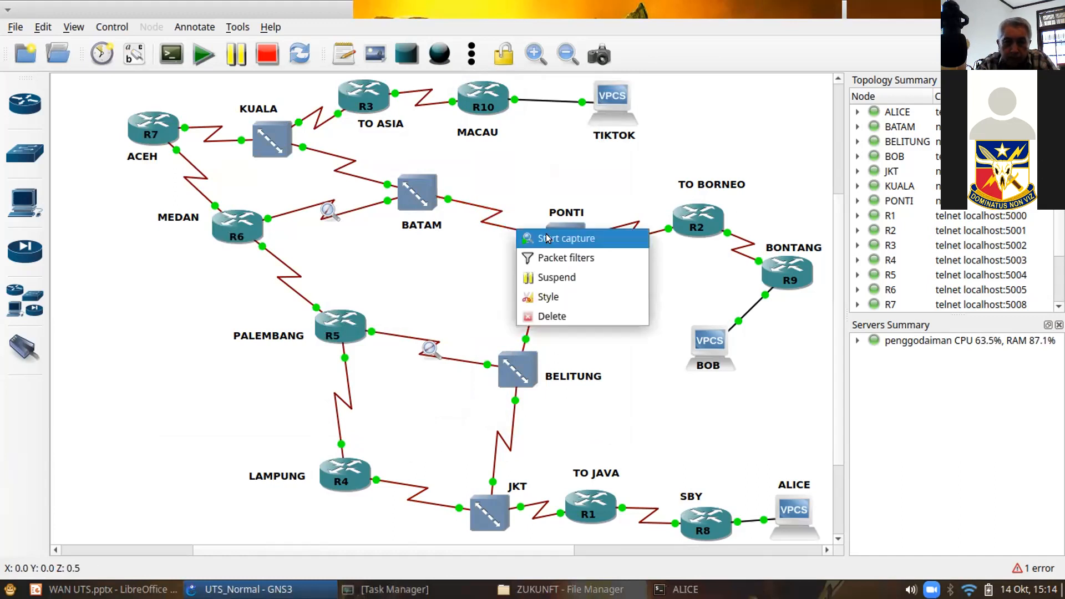
pyautogui.click(533, 235)
pyautogui.click(515, 229)
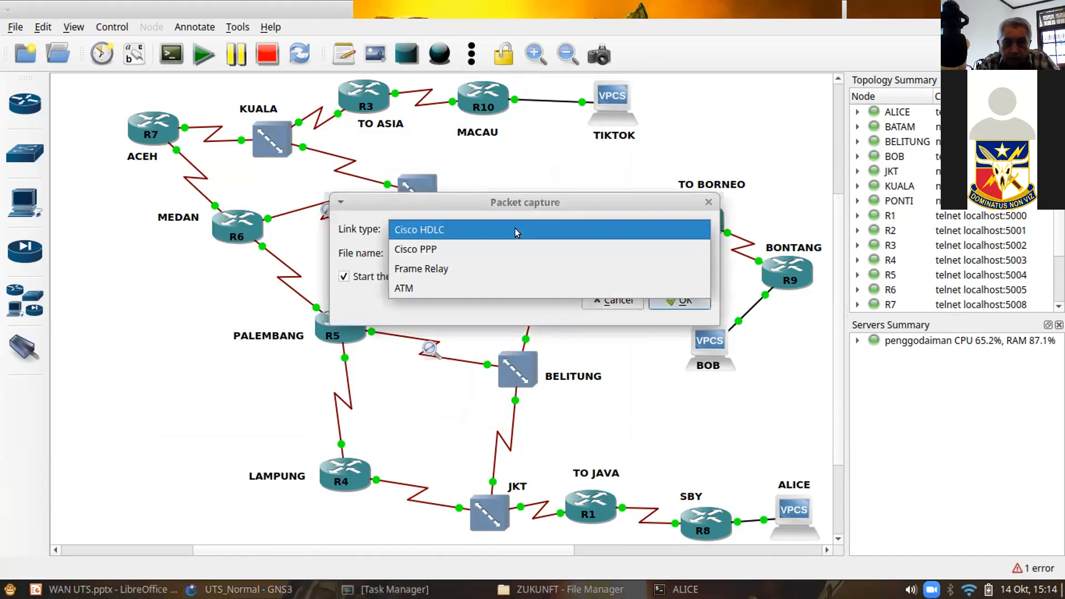
pyautogui.click(492, 265)
pyautogui.click(682, 300)
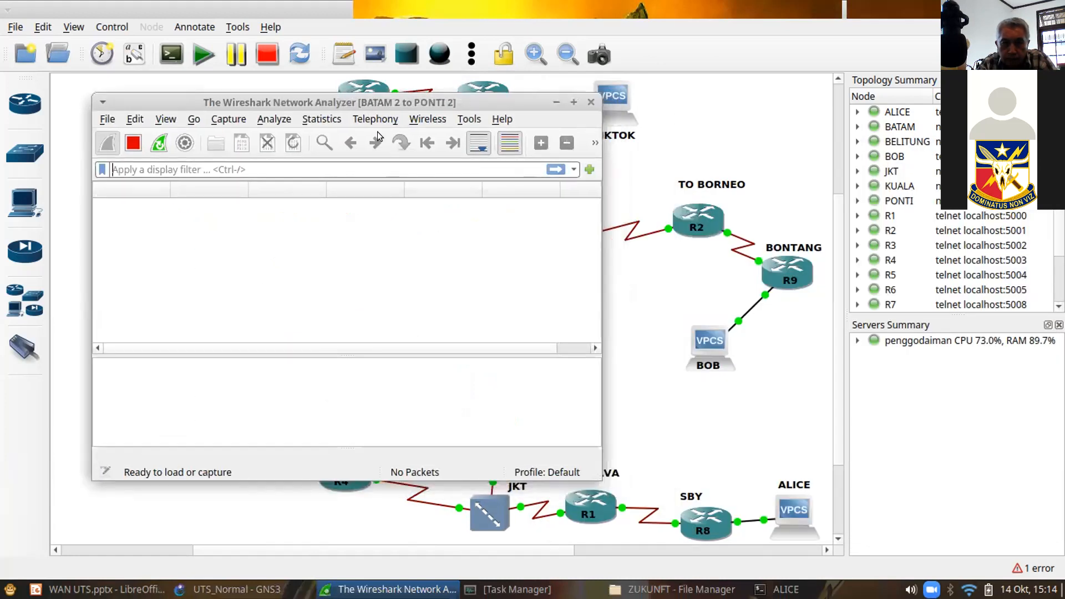
pyautogui.moveTo(371, 102); pyautogui.dragTo(372, 88)
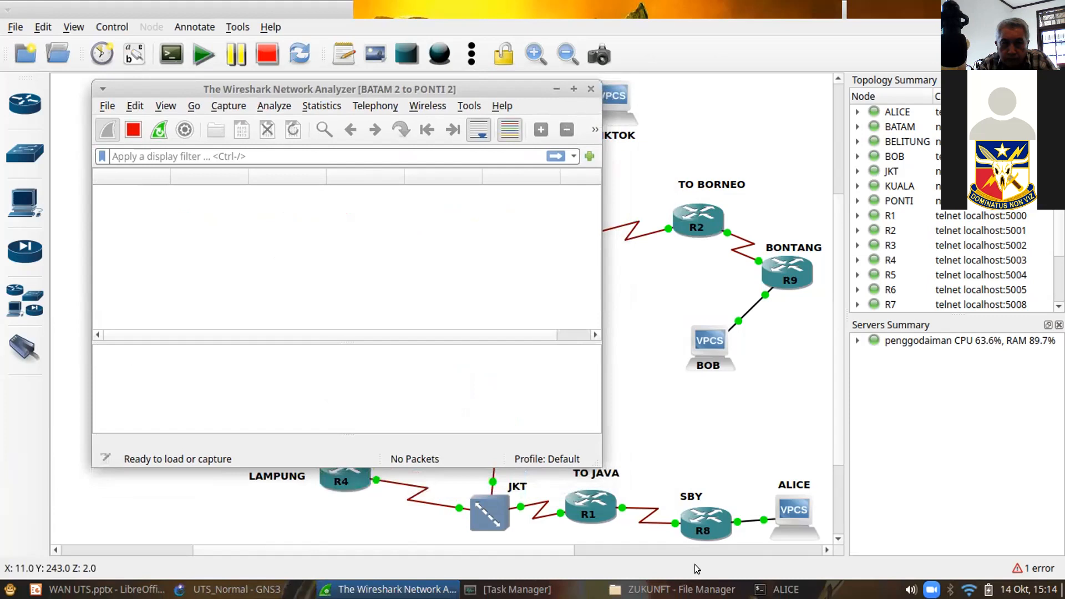
# - Repeat ALICE's ping to 172.200.0.100 and place the BATAM–PONTI capture window beside the console
pyautogui.click(777, 589)
pyautogui.press('Up')
pyautogui.press('Return')
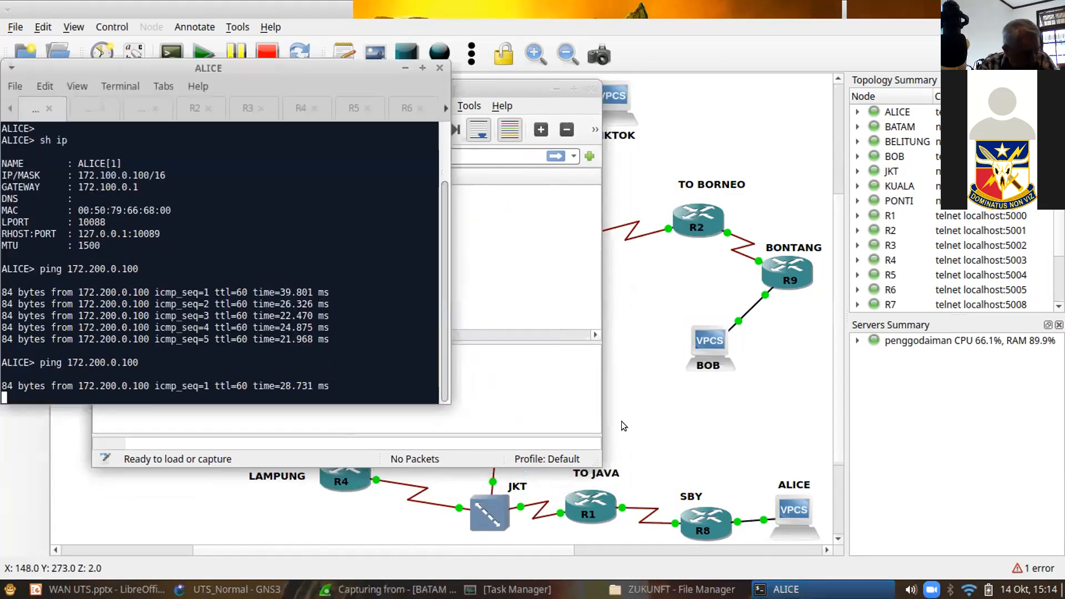
pyautogui.moveTo(511, 86); pyautogui.dragTo(847, 110)
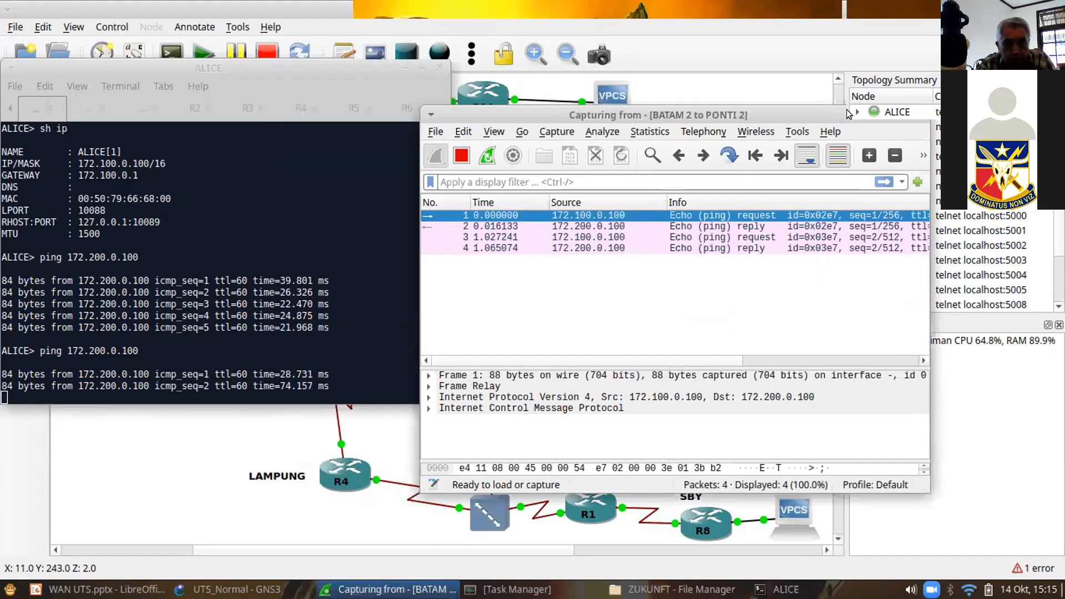
pyautogui.moveTo(746, 114); pyautogui.dragTo(778, 112)
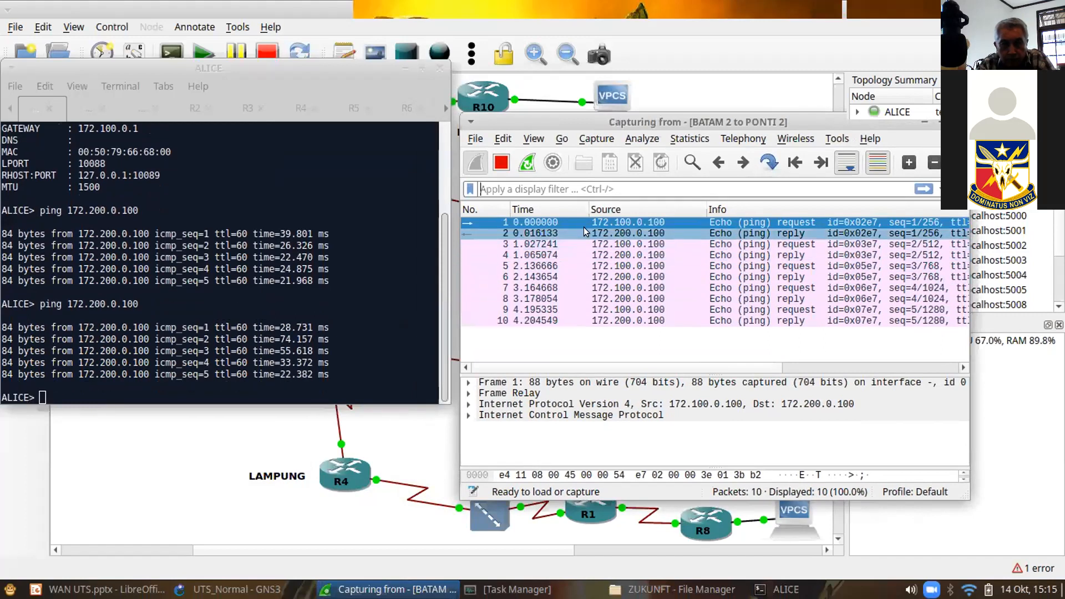
# - Expand the Frame Relay header of the first captured ping request and select its DLCI field
pyautogui.click(468, 394)
pyautogui.click(502, 415)
pyautogui.click(536, 426)
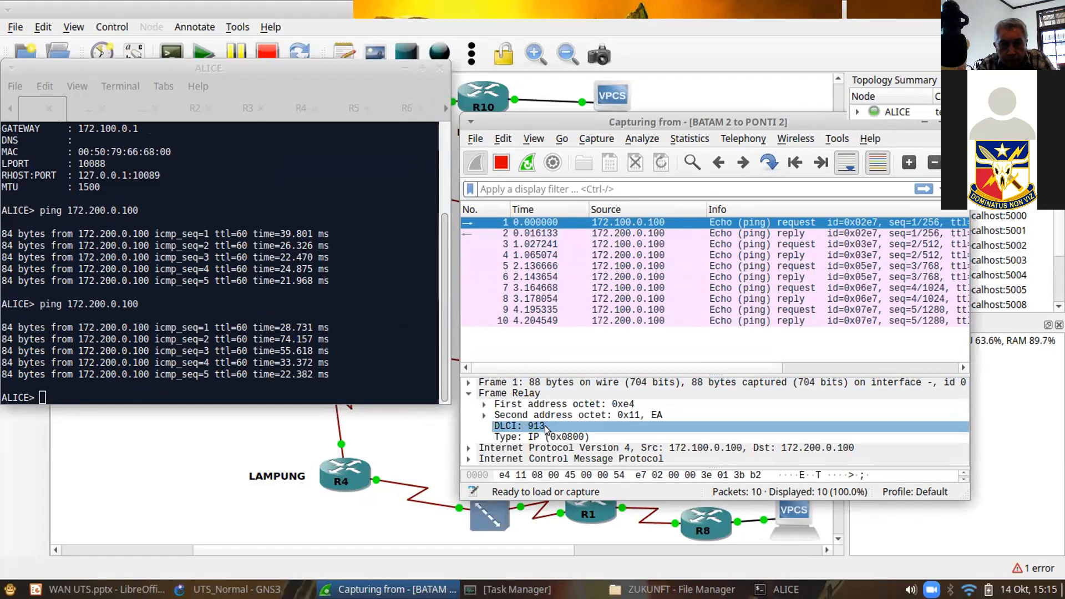
pyautogui.click(524, 425)
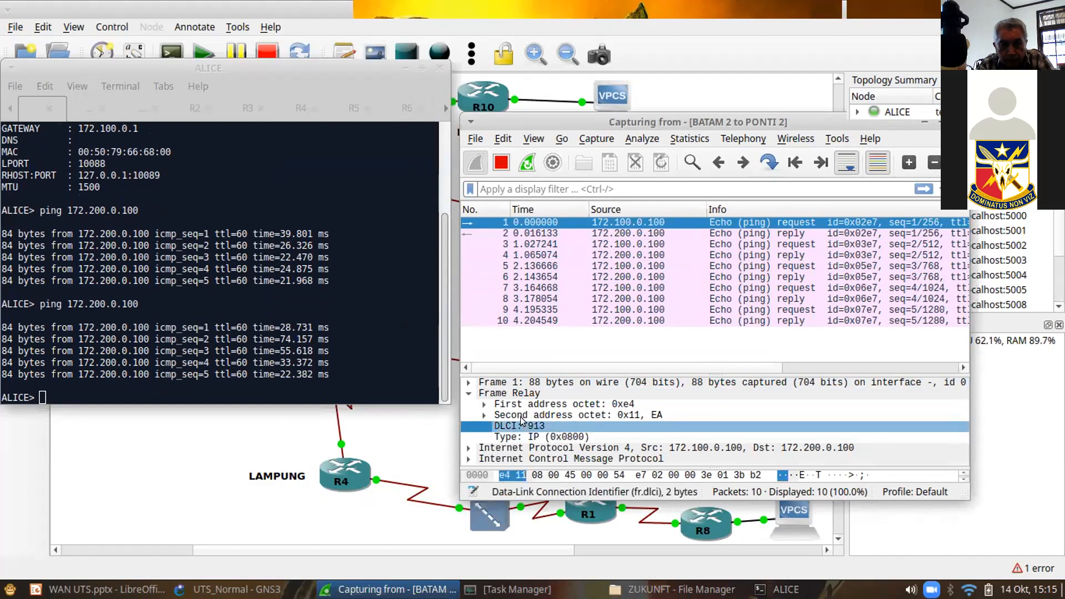
# - Check PONTI's DLCI mapping table in its node configuration, select the 3:813 to 2:913 entry, and close the properties
pyautogui.click(415, 428)
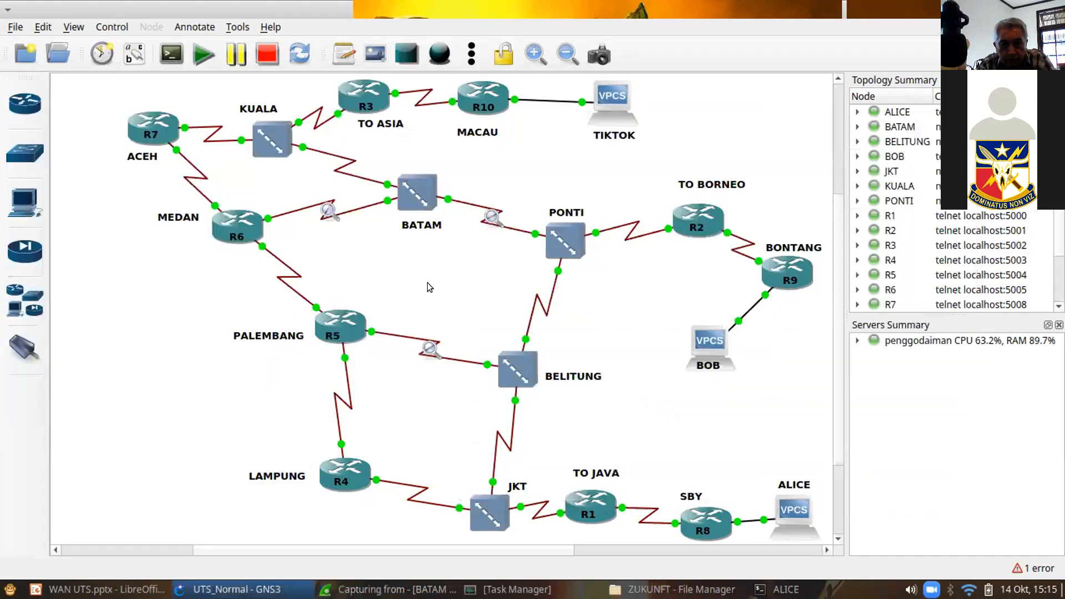
pyautogui.rightClick(577, 241)
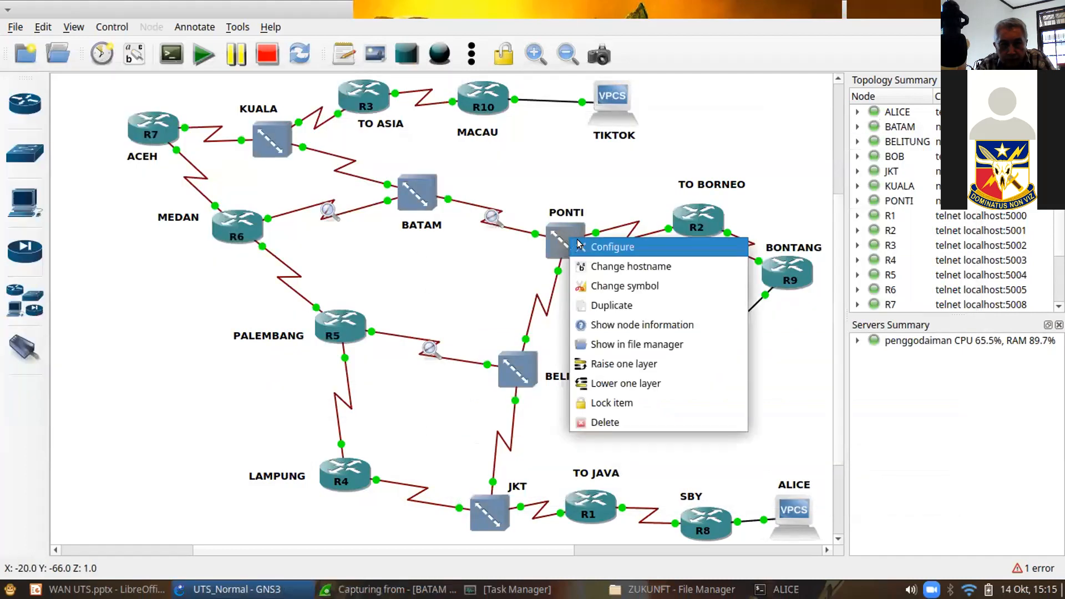
pyautogui.click(580, 245)
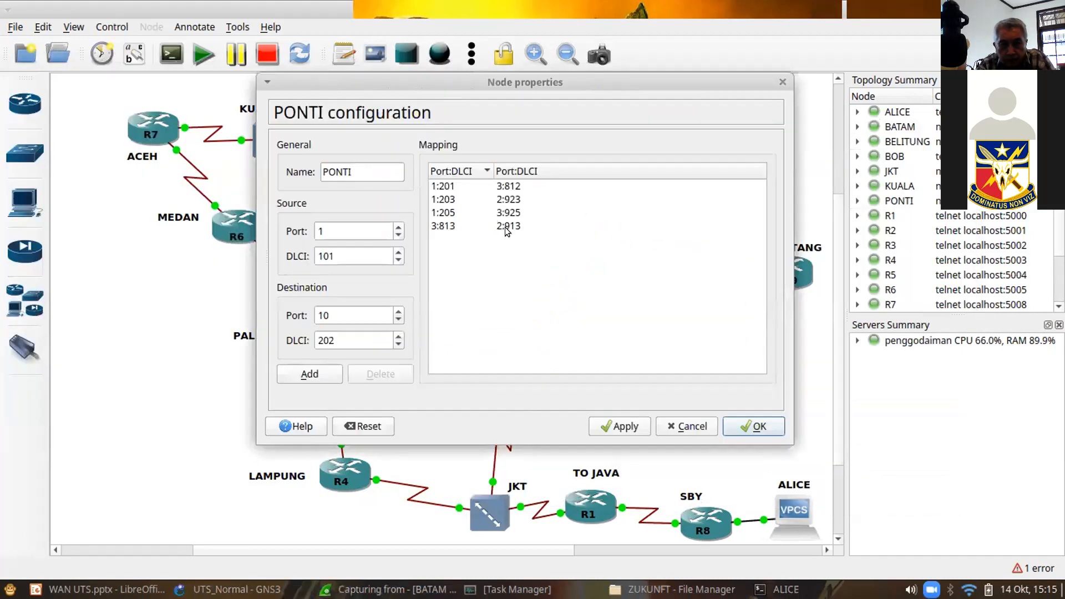
pyautogui.click(506, 228)
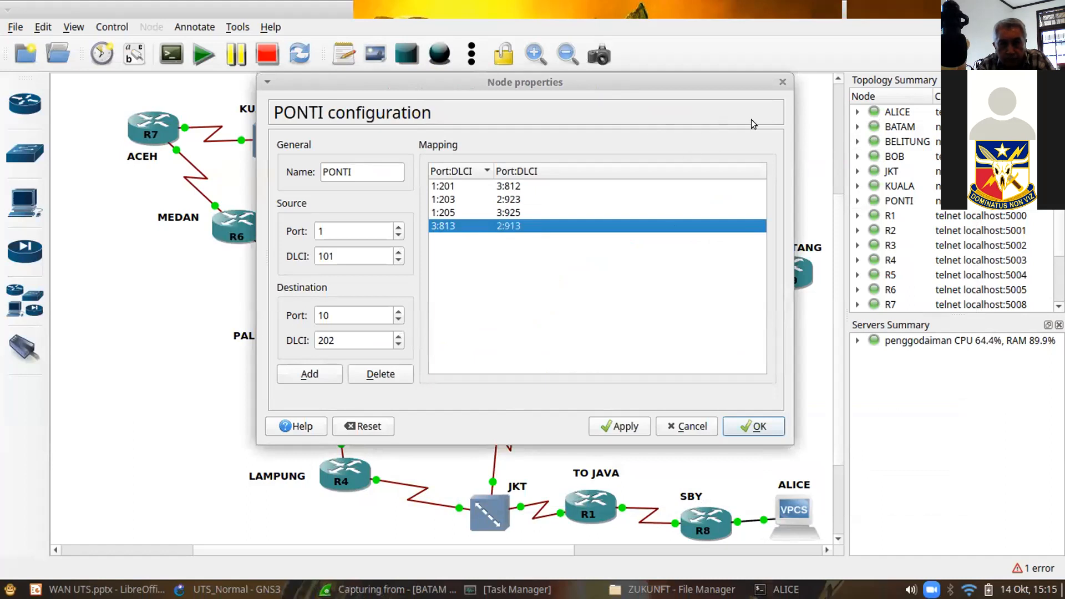
pyautogui.click(782, 83)
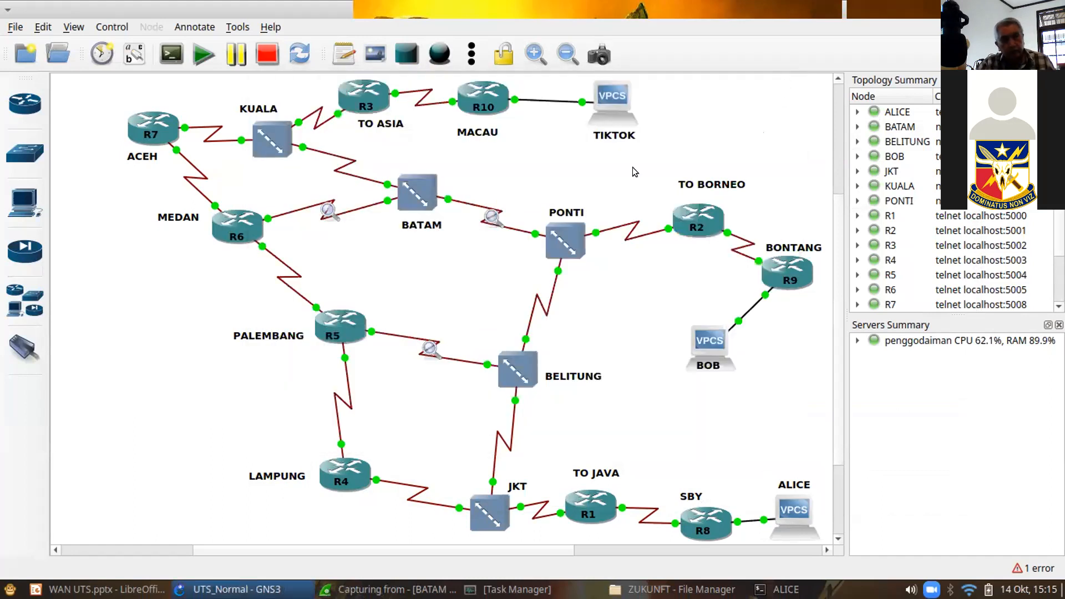
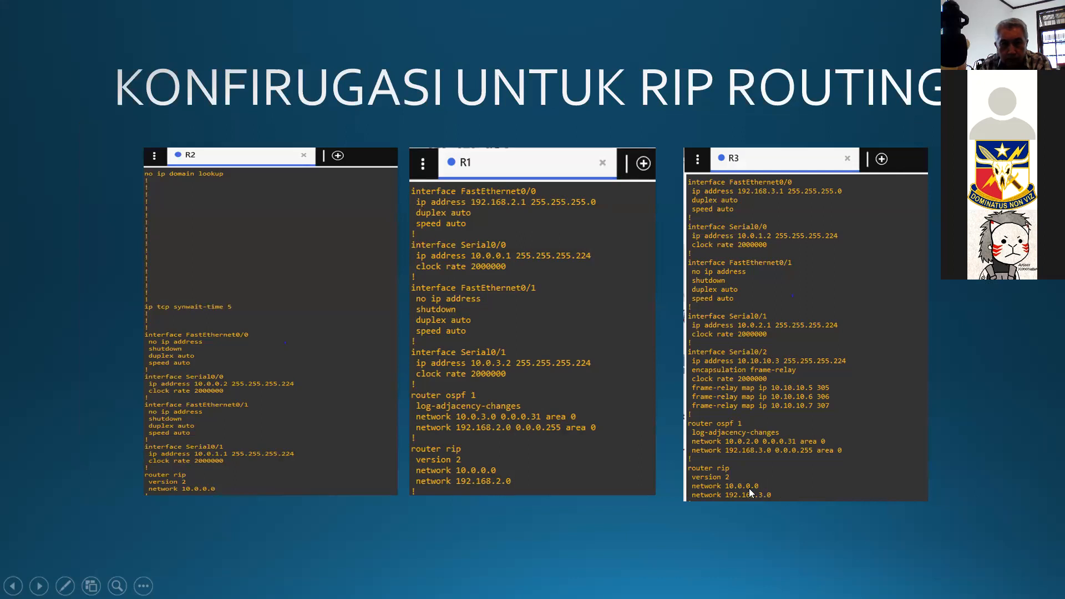
pyautogui.click(394, 277)
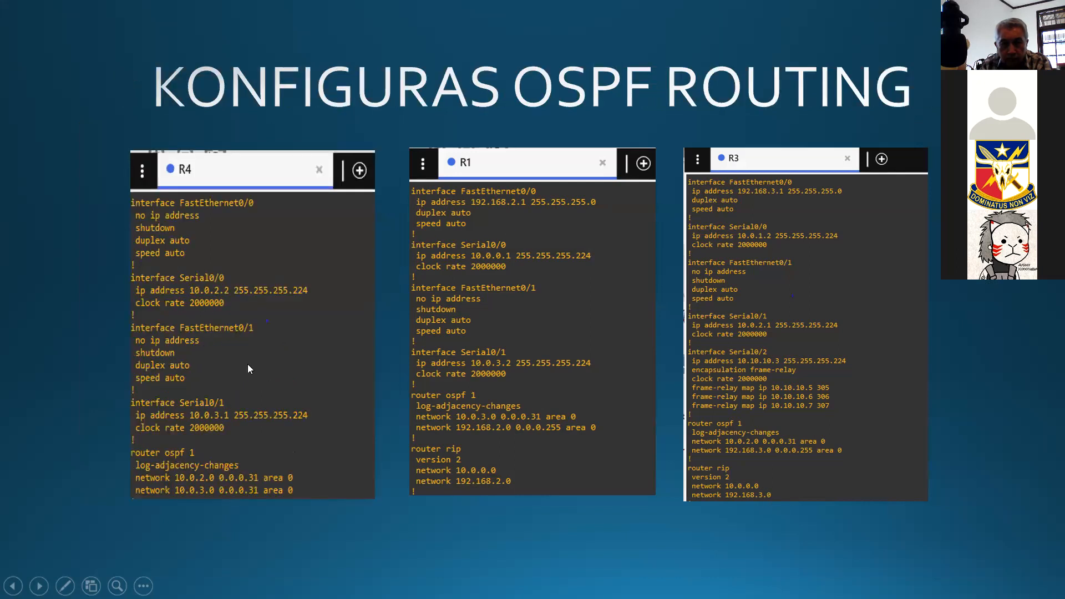
pyautogui.scroll(2, 213, 433)
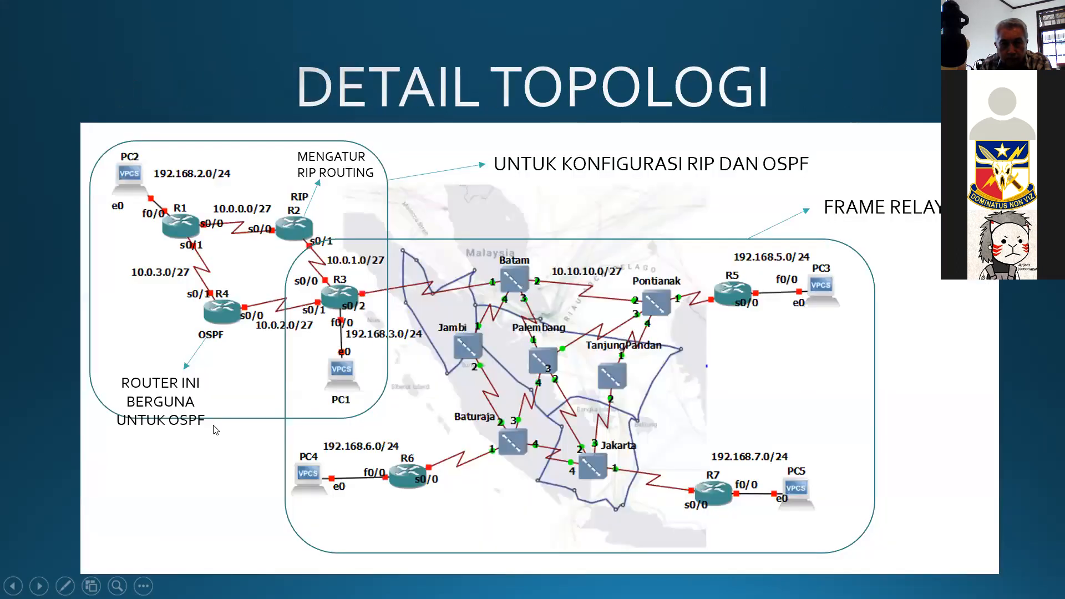
pyautogui.click(219, 465)
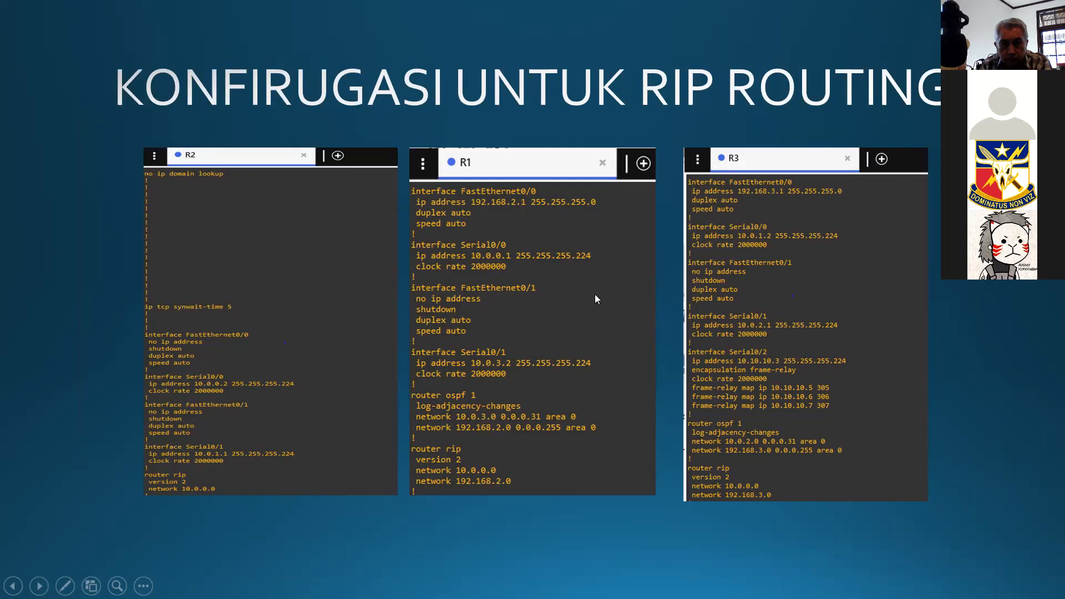
pyautogui.click(227, 452)
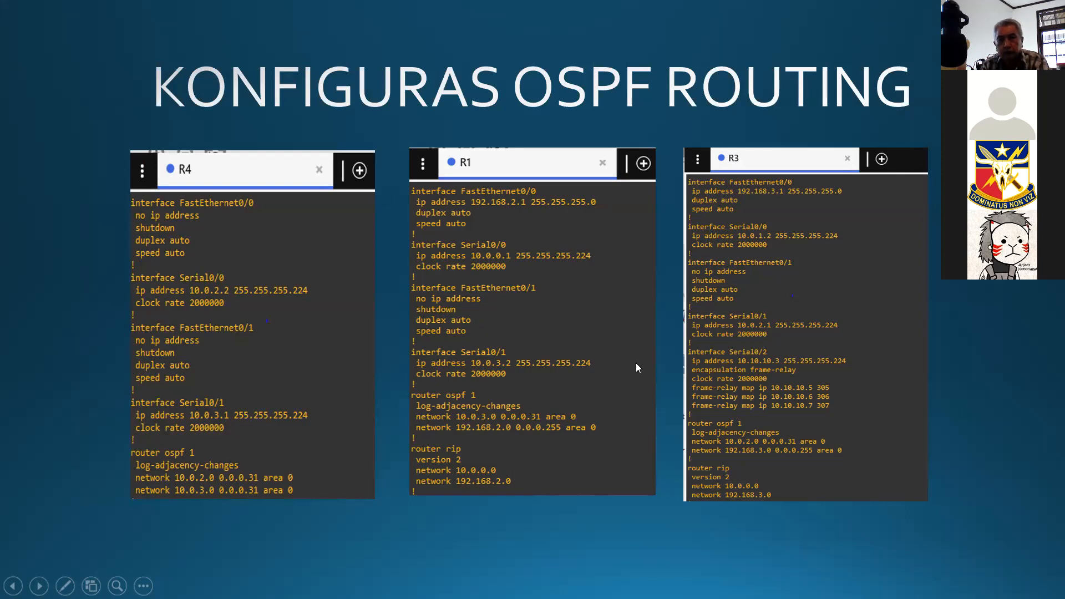
pyautogui.click(658, 377)
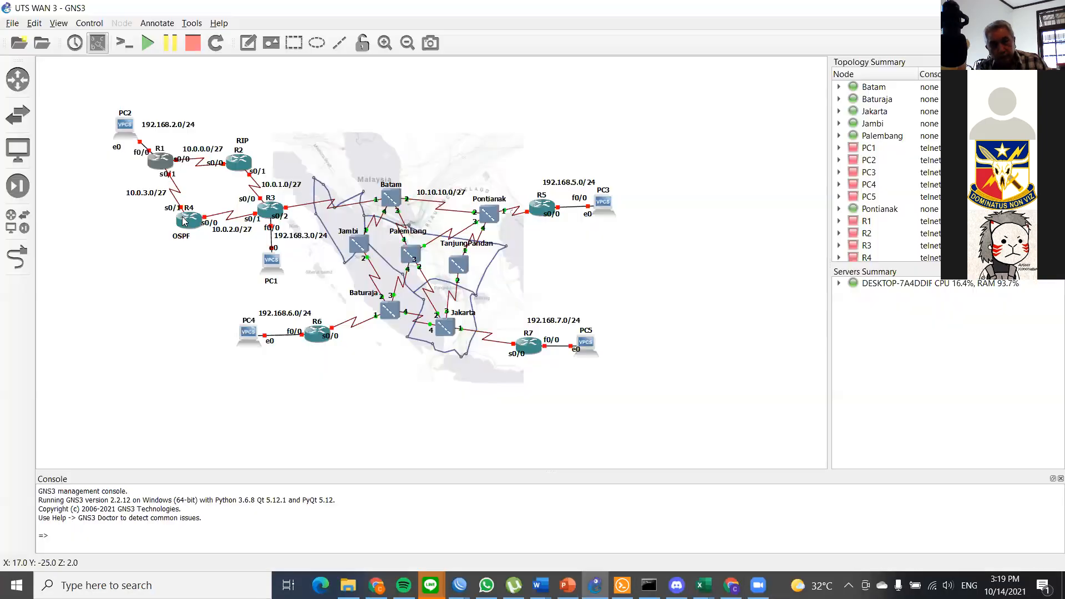
# - Start routers R1, R2, R3 and R4 in the UTS WAN 3 topology
pyautogui.click(245, 168)
pyautogui.rightClick(266, 210)
pyautogui.click(265, 207)
pyautogui.rightClick(265, 207)
pyautogui.click(281, 262)
pyautogui.rightClick(192, 224)
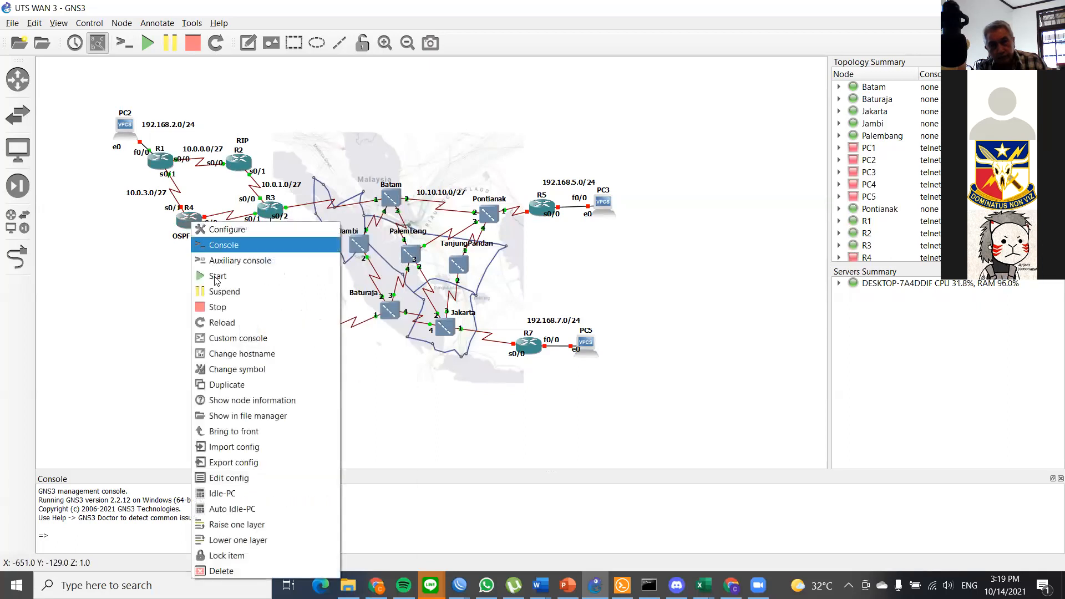
pyautogui.click(213, 275)
# - Start the virtual PCs PC2 and PC1
pyautogui.rightClick(118, 125)
pyautogui.click(141, 164)
pyautogui.rightClick(276, 272)
pyautogui.click(306, 306)
pyautogui.click(305, 304)
pyautogui.click(194, 299)
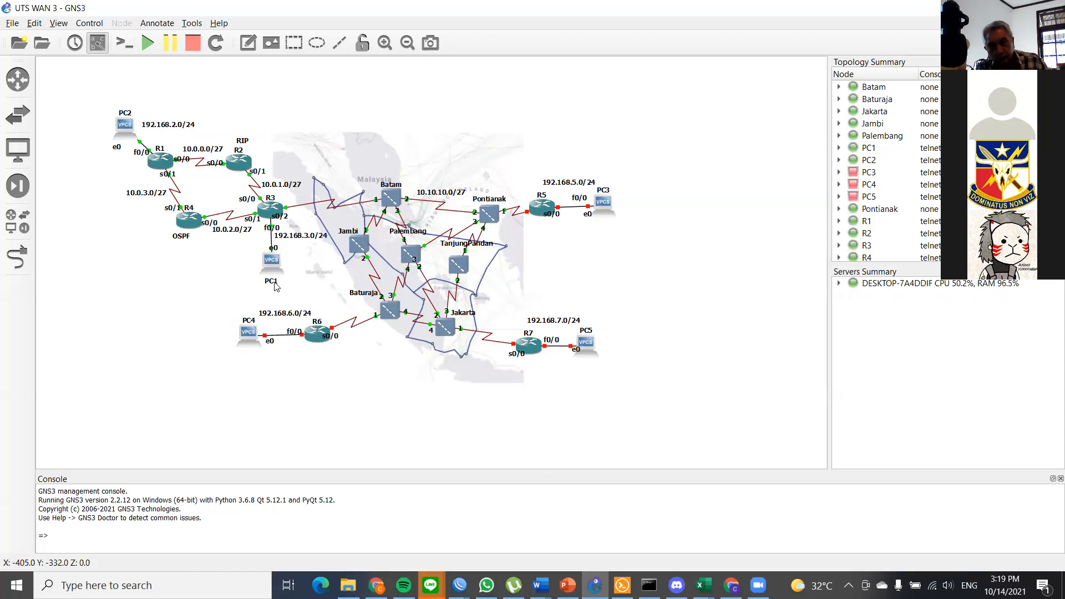
# - Open console sessions for PC2 and PC1 from the topology
pyautogui.click(127, 133)
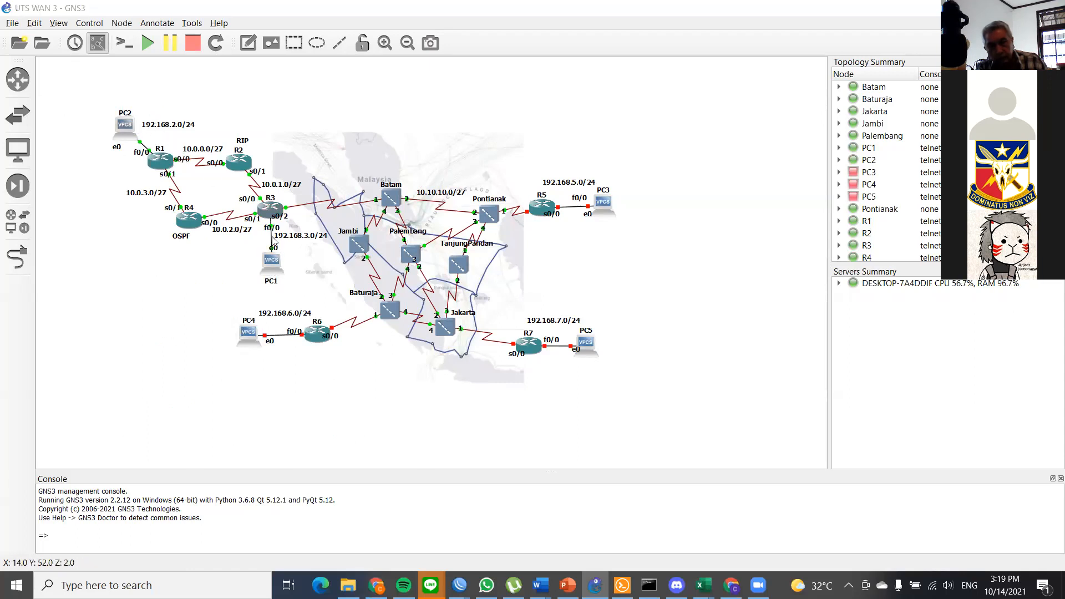
pyautogui.click(679, 340)
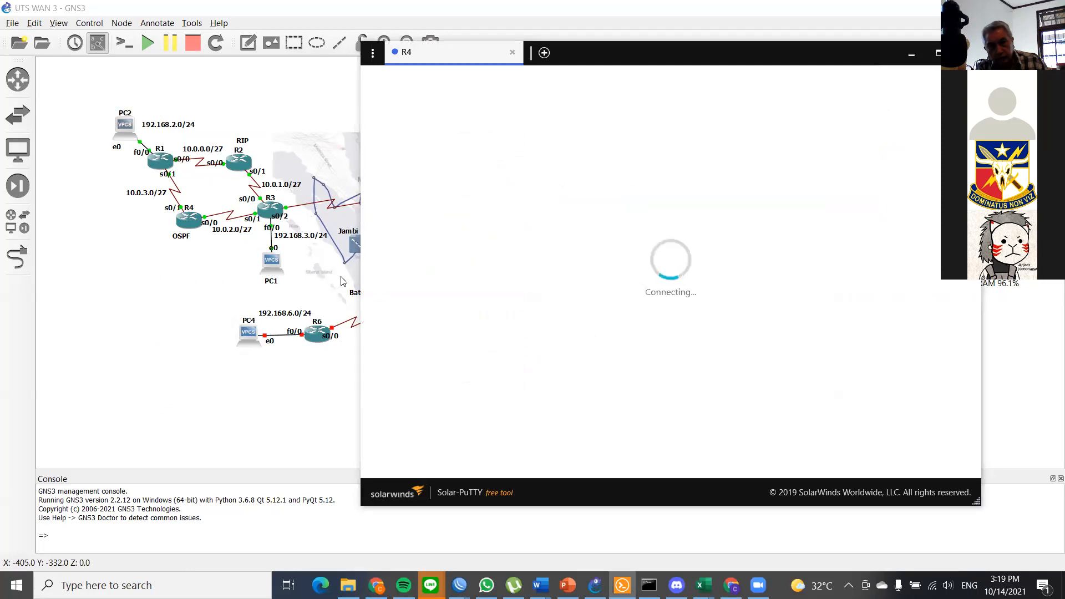
pyautogui.click(343, 279)
pyautogui.click(337, 304)
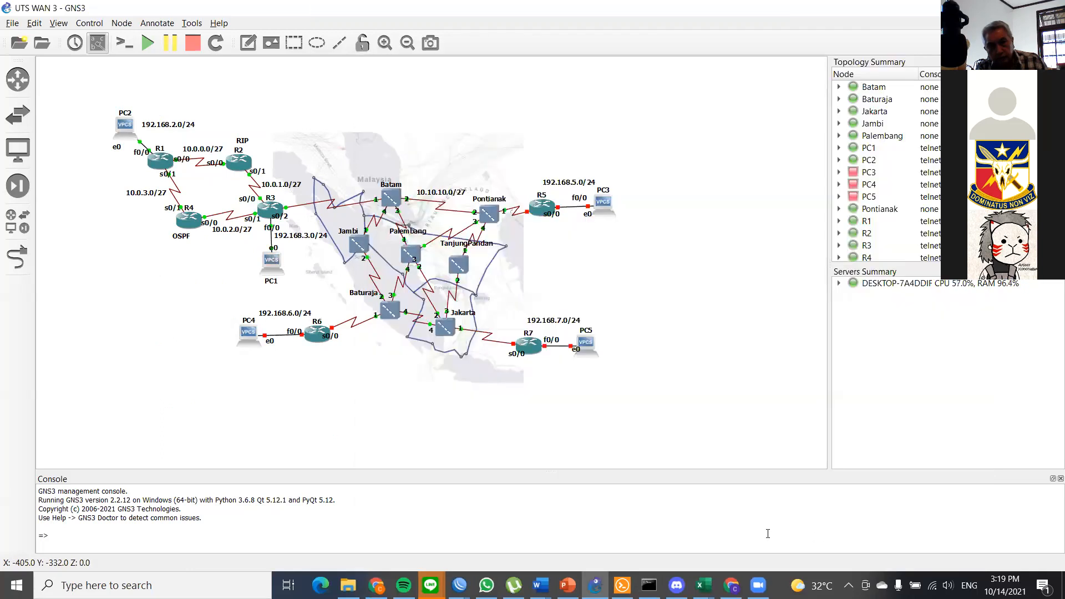
# - Switch to Solar-PuTTY, close R4's console session, and show PC2's console
pyautogui.click(623, 586)
pyautogui.click(513, 52)
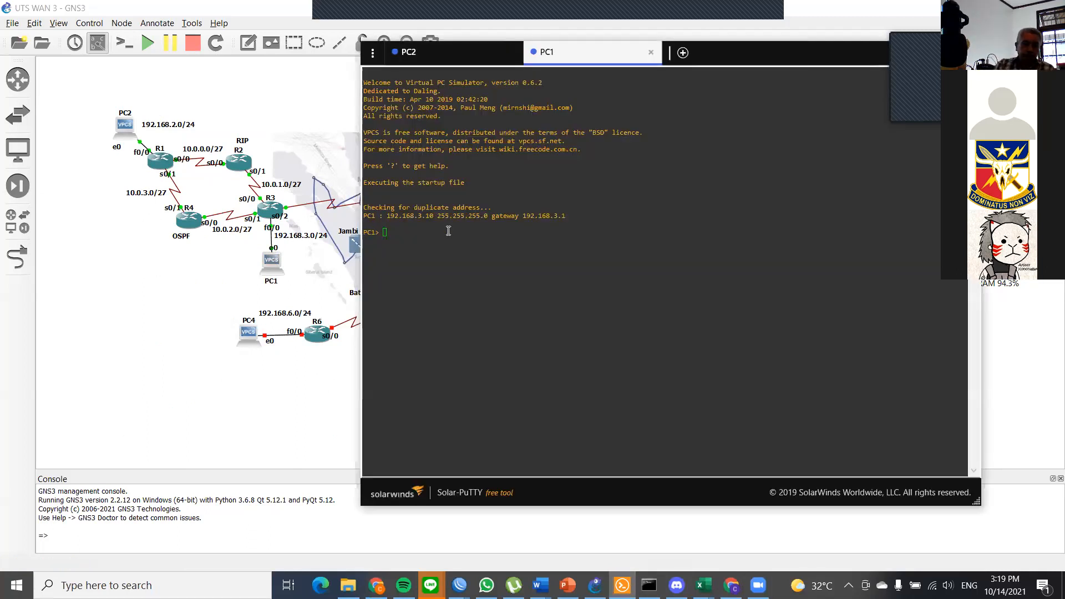
pyautogui.click(471, 82)
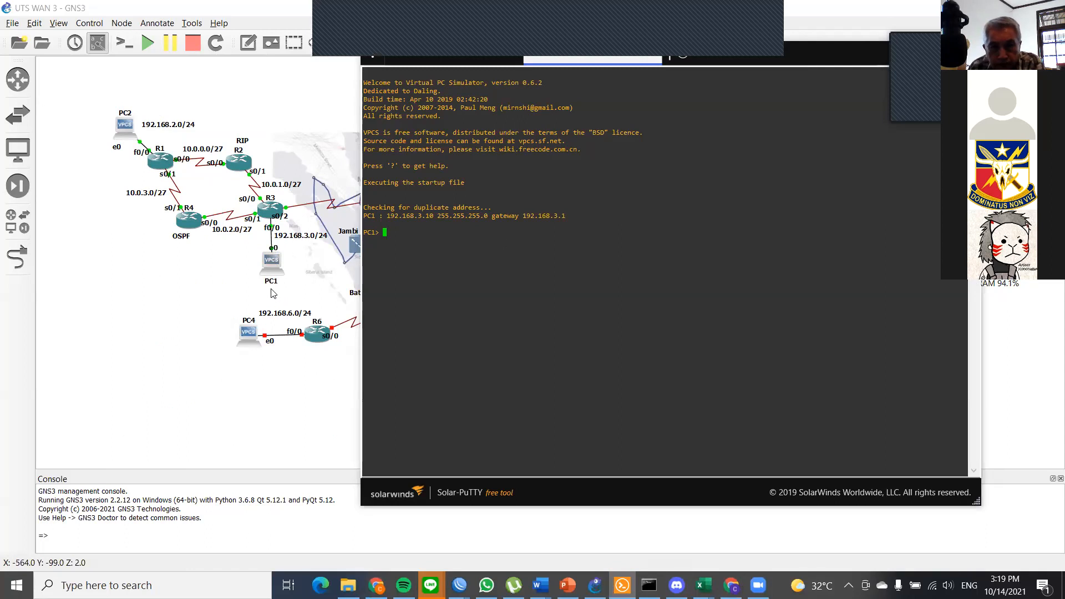
pyautogui.click(454, 60)
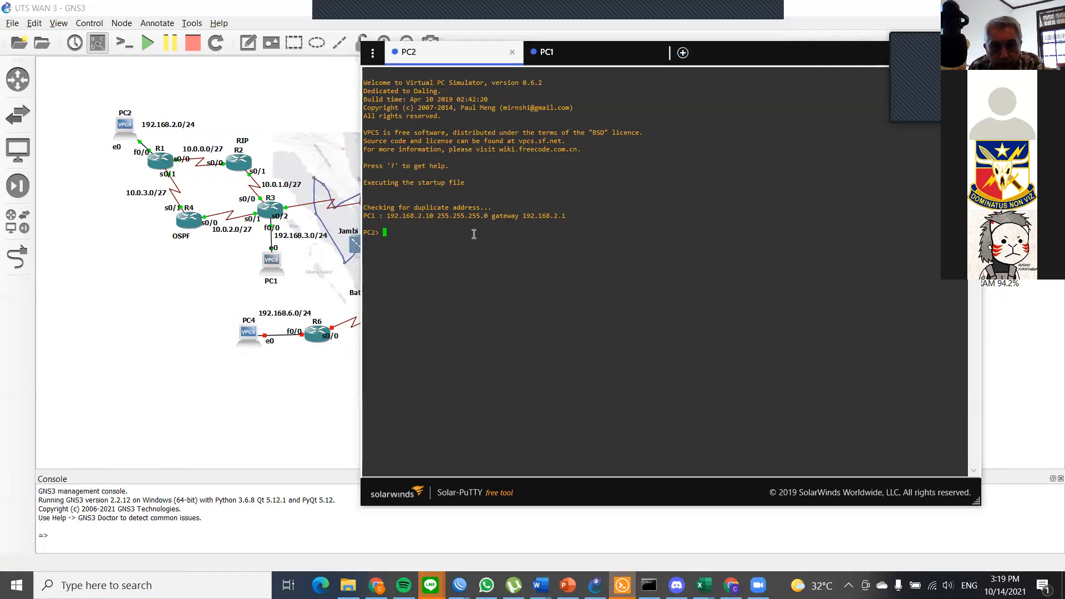
# - Ping 192.168.2.10 from PC2's console
pyautogui.write('ping 192.16')
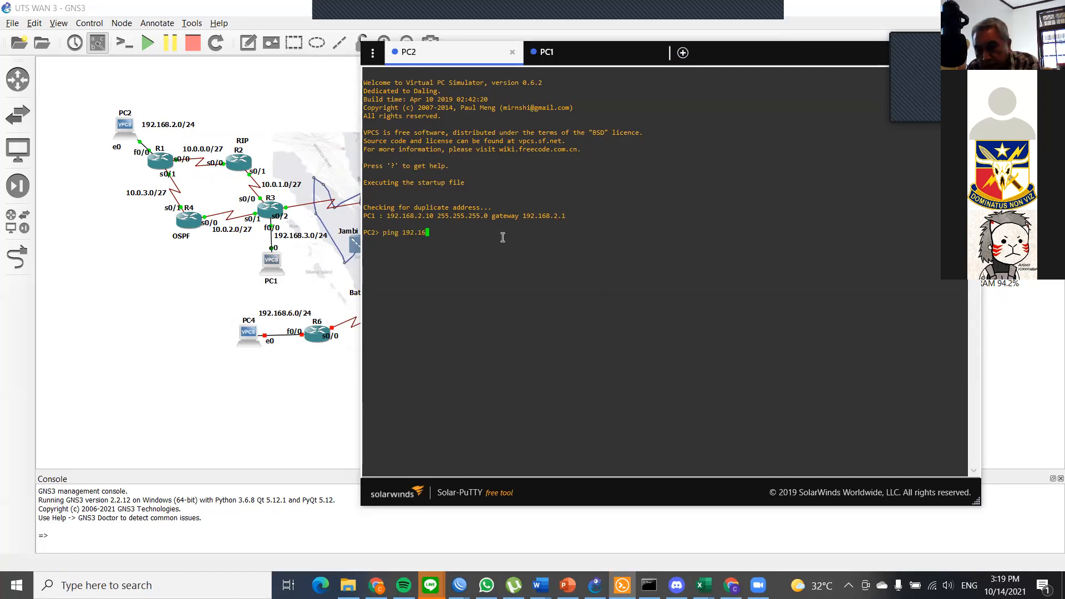
pyautogui.write('8.2.10')
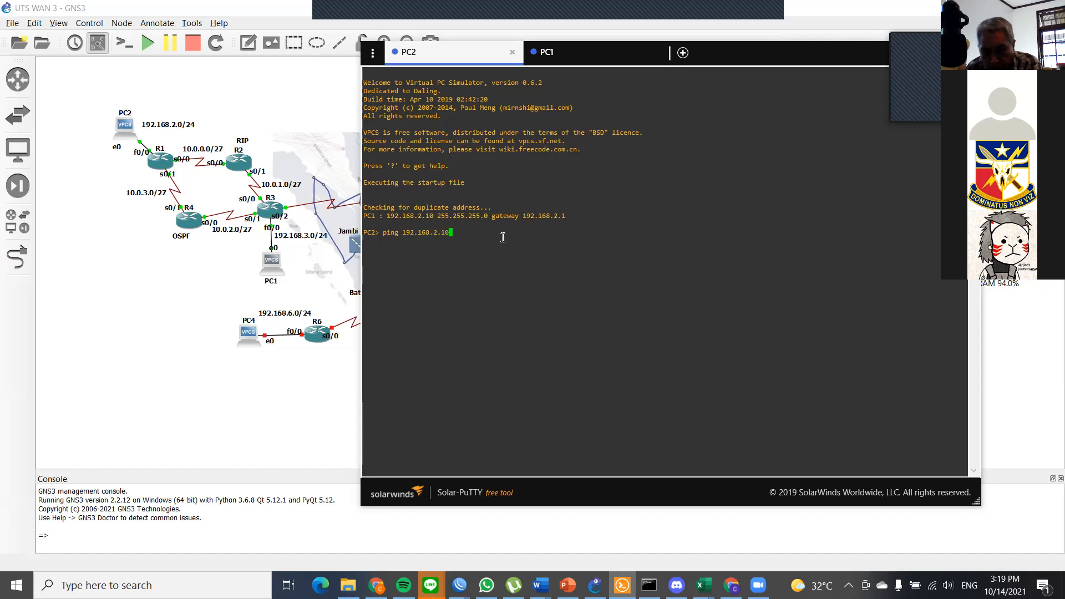
pyautogui.press('Return')
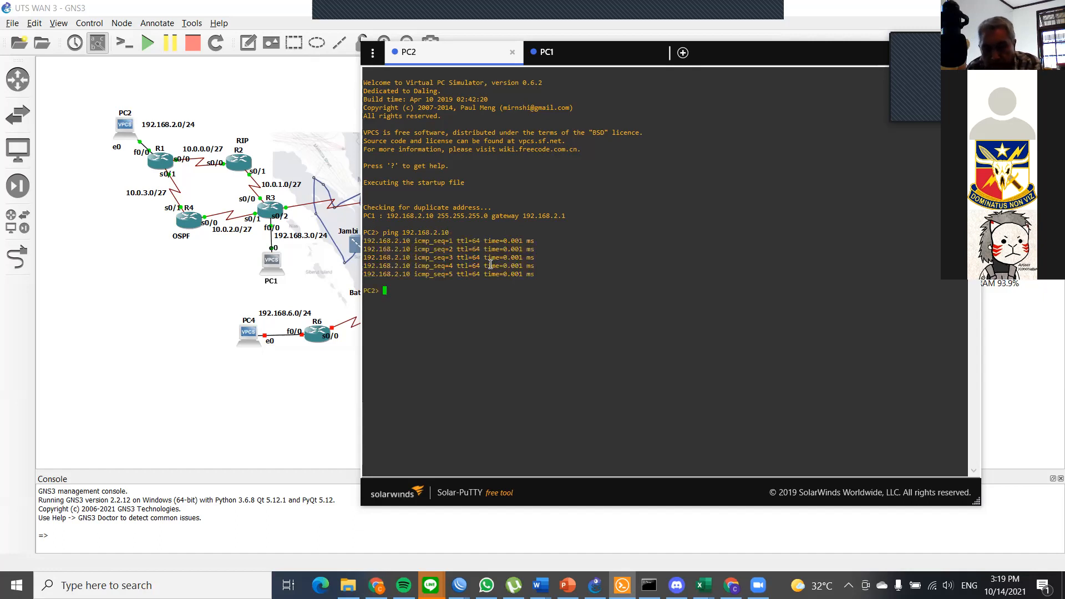
pyautogui.moveTo(549, 282); pyautogui.dragTo(358, 239)
pyautogui.click(459, 264)
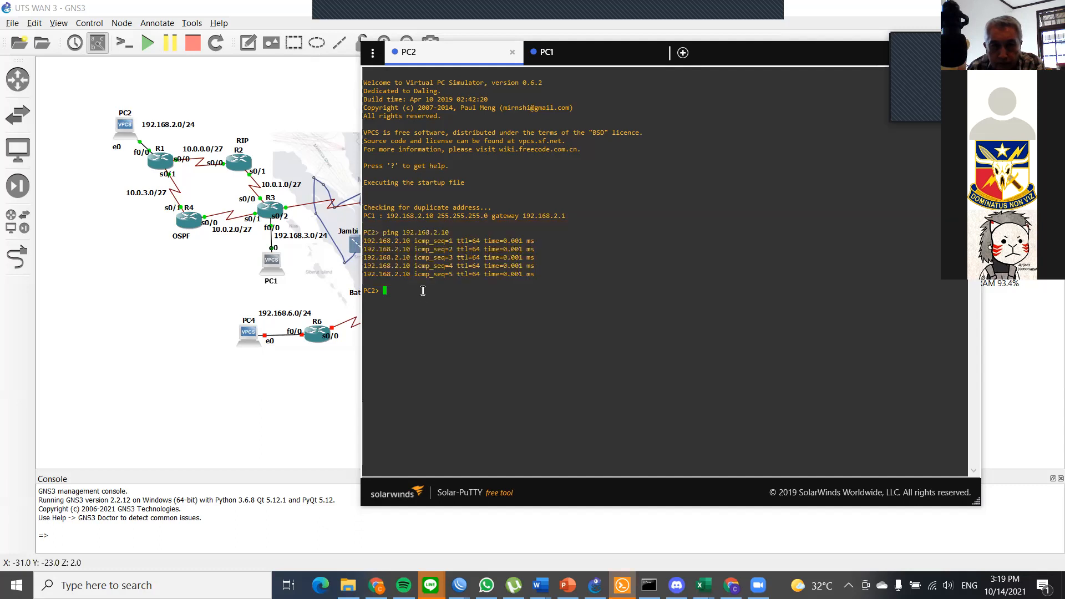
# - Ping 192.168.3.10 from PC2's console and trace the route to that address
pyautogui.write('trace')
pyautogui.press('BackSpace')
pyautogui.press('BackSpace')
pyautogui.press('BackSpace')
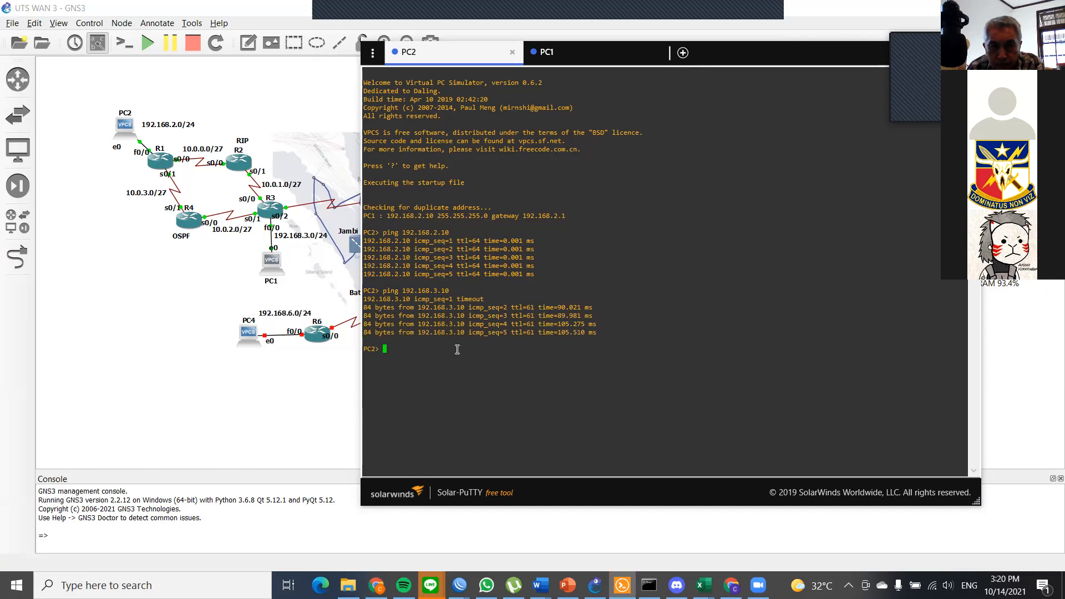
pyautogui.write('ace 192.168.3.10')
pyautogui.press('Return')
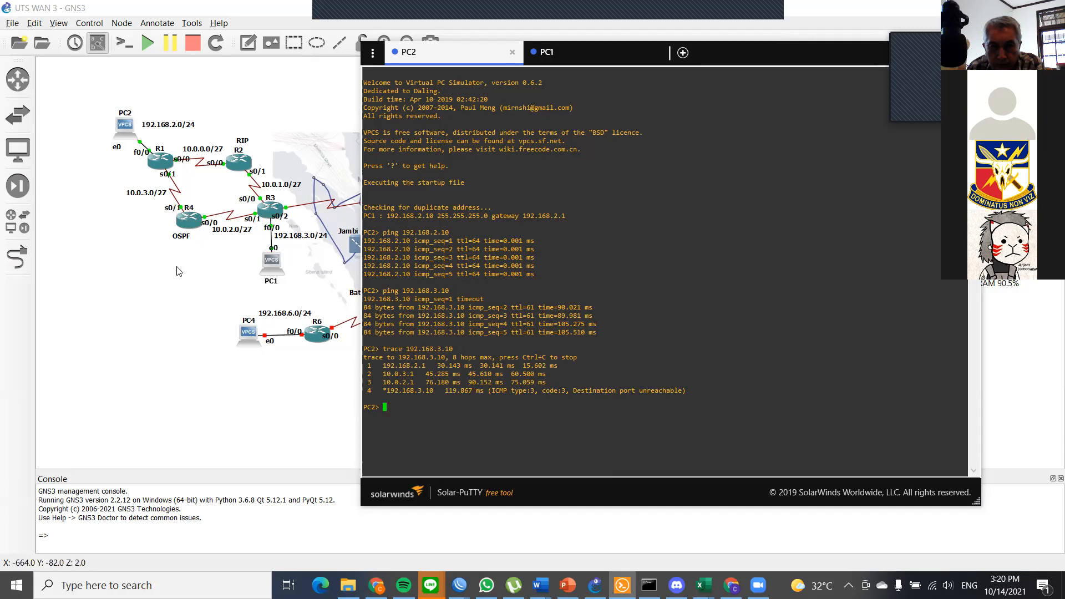
# - Switch to GNS3 and stop router R4 on the OSPF path of the topology
pyautogui.click(188, 224)
pyautogui.rightClick(189, 224)
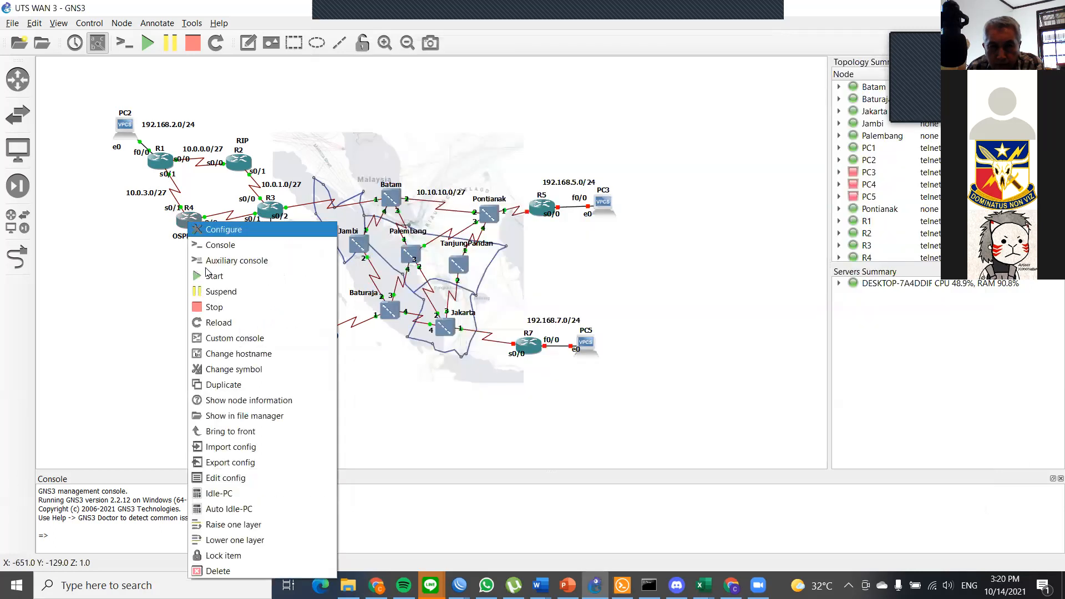
pyautogui.click(212, 305)
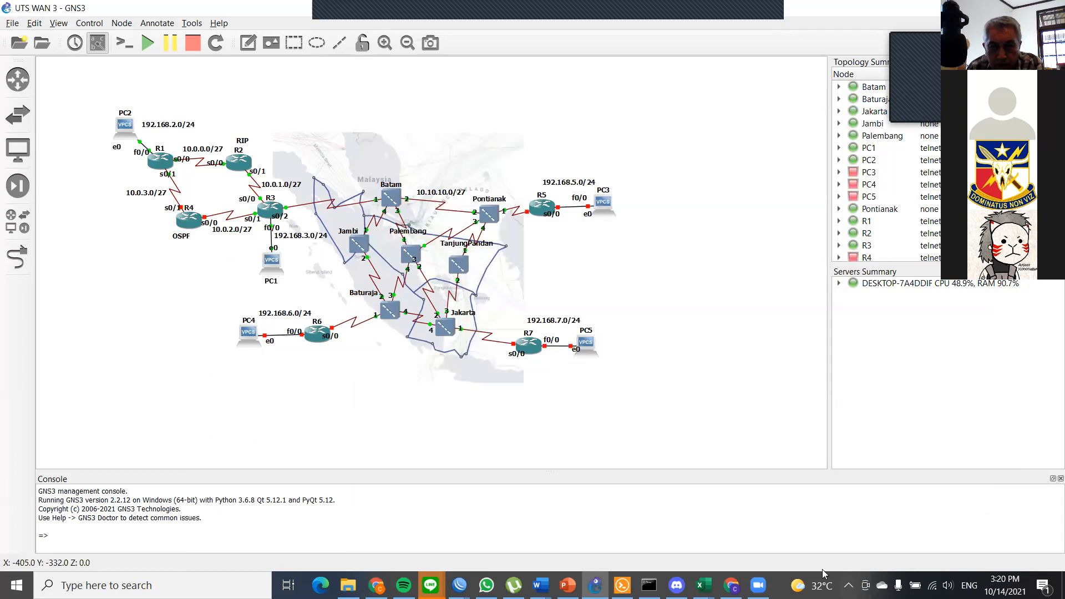
# - Switch to Solar-PuTTY and ping 192.168.2.10 from PC1's console
pyautogui.click(622, 586)
pyautogui.click(570, 411)
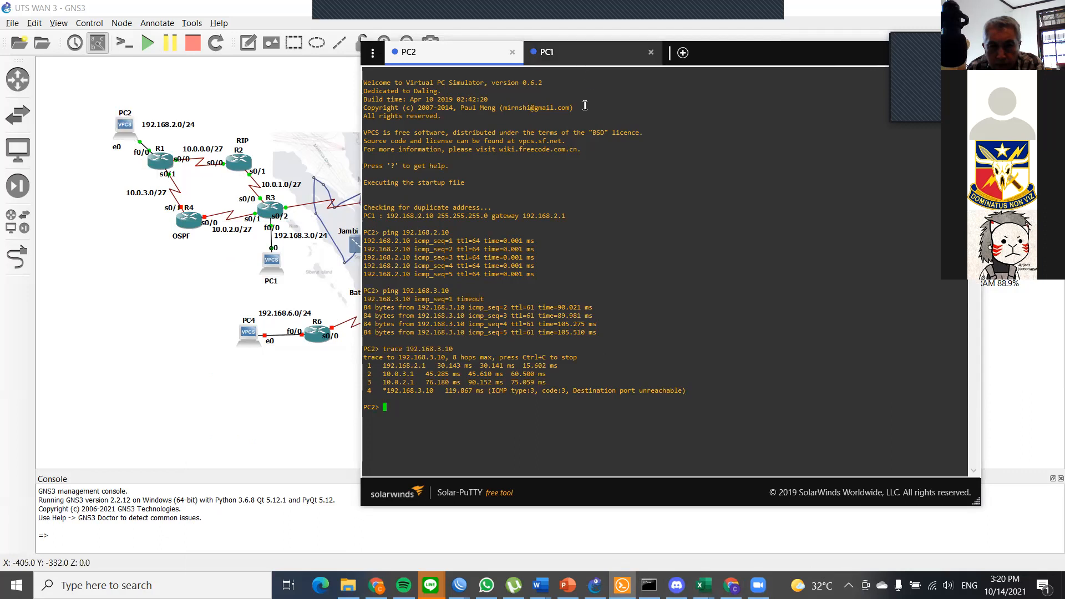
pyautogui.click(583, 55)
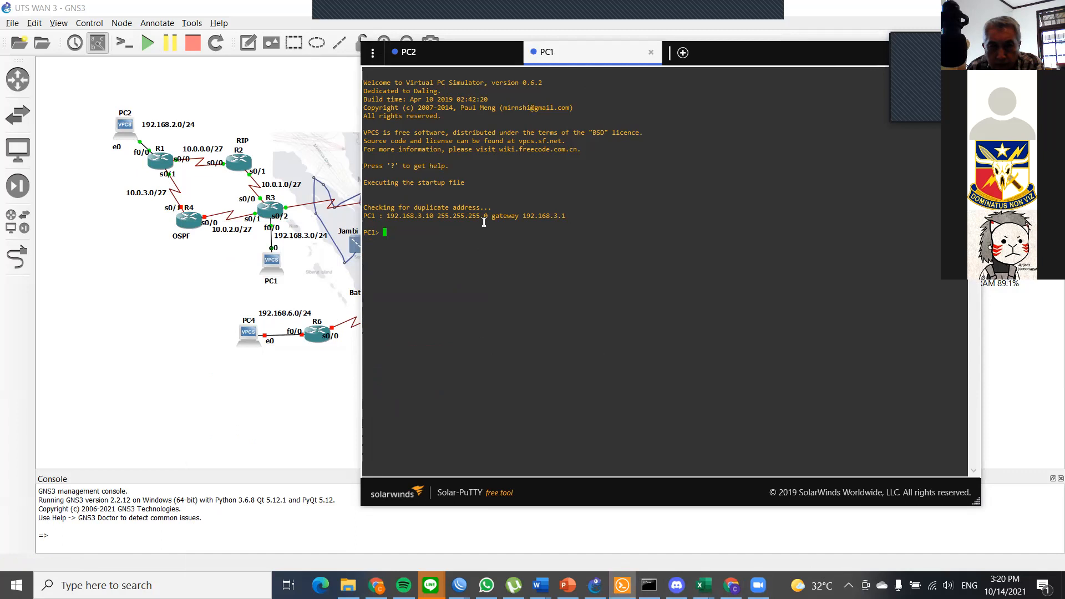
pyautogui.write('ping 192.168.2.10')
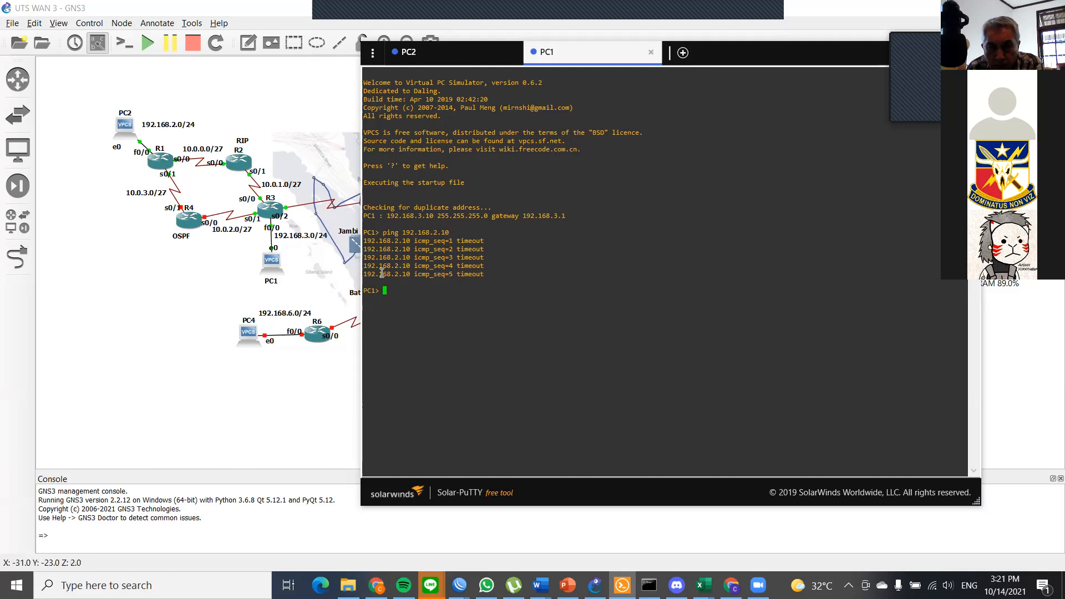
# - Open a console session for router R2 from the GNS3 topology and show it in Solar-PuTTY
pyautogui.click(261, 175)
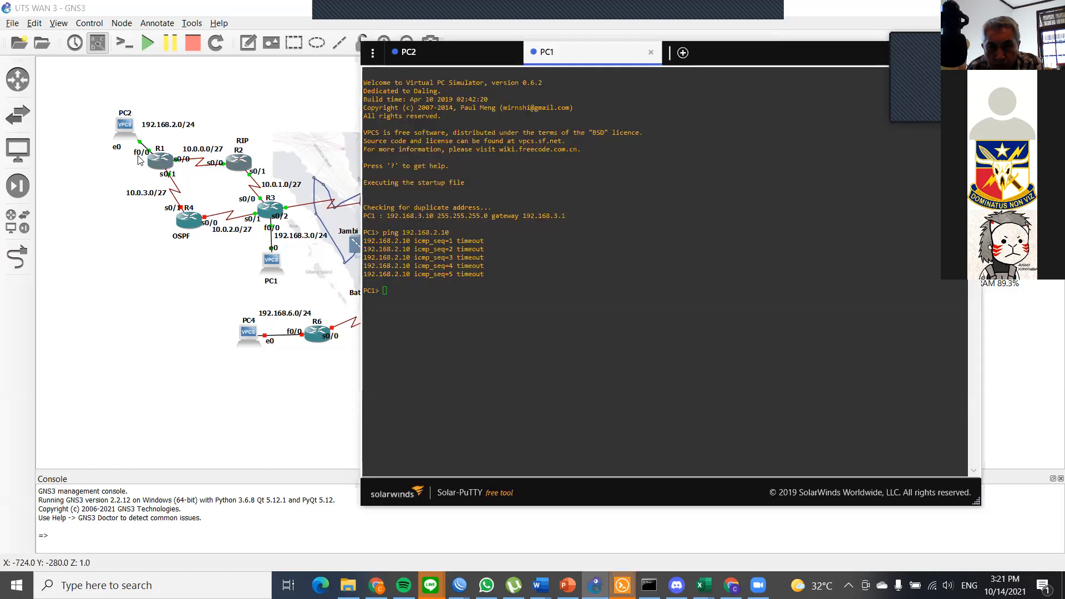
pyautogui.doubleClick(164, 161)
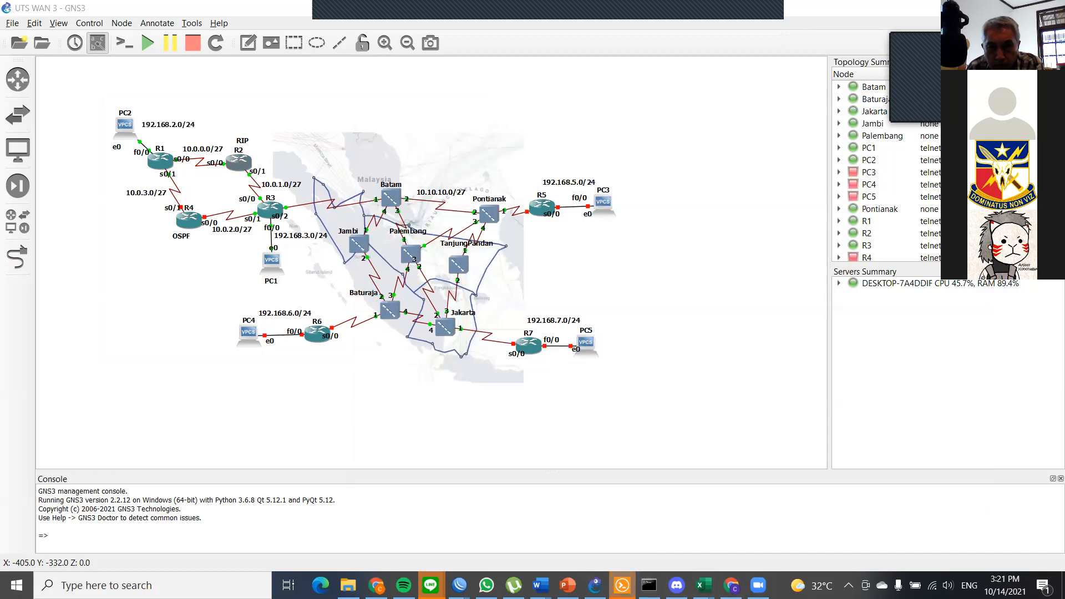
pyautogui.click(622, 585)
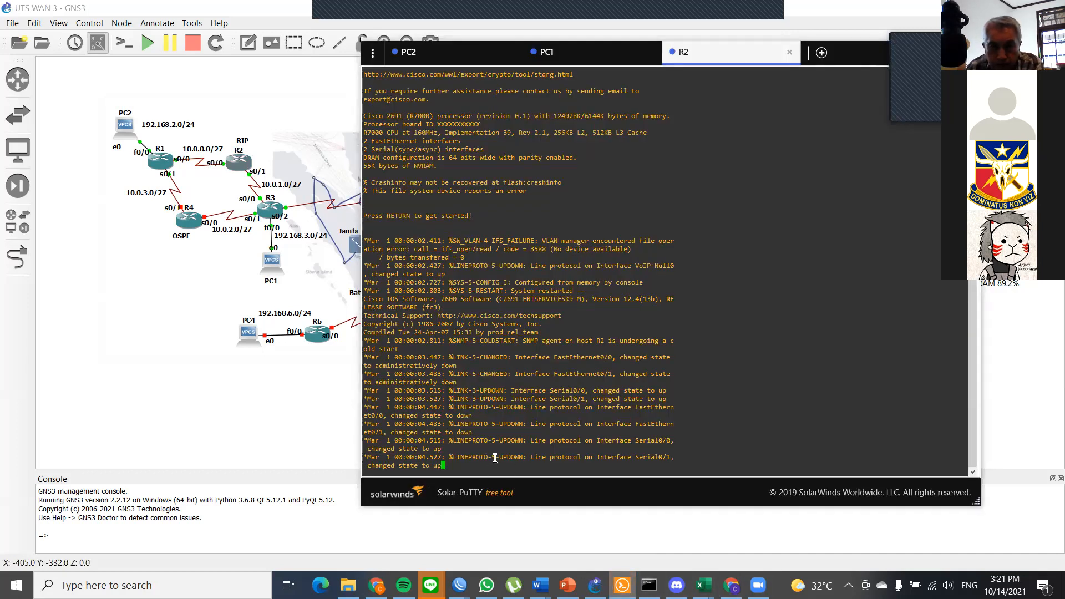
# - Display R2's running configuration with show run, down to the router rip section
pyautogui.press('Return')
pyautogui.press('Return')
pyautogui.write('show run')
pyautogui.press('Return')
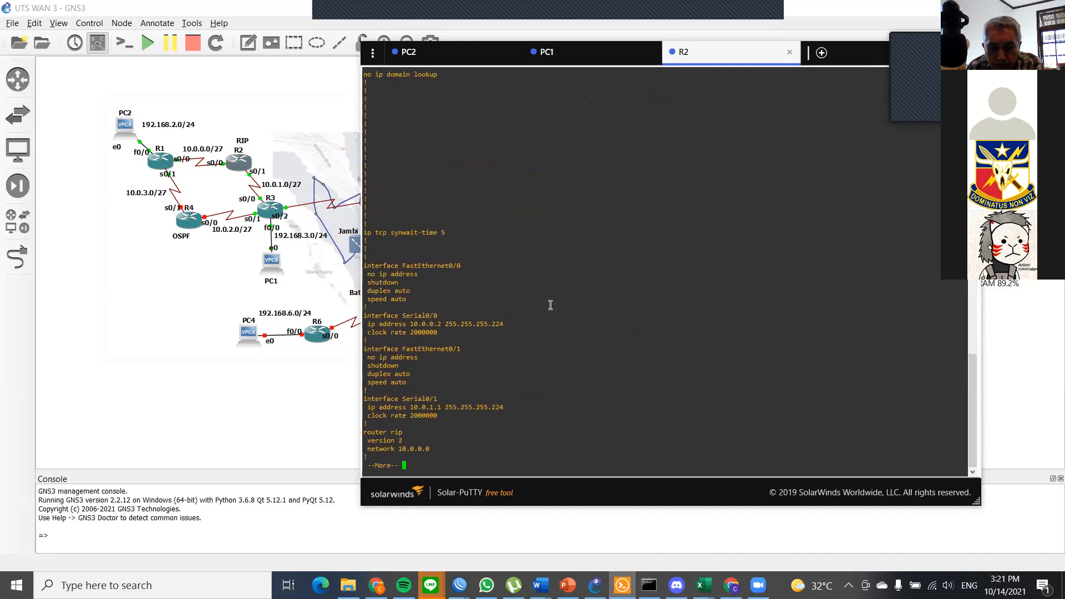
pyautogui.press('Return')
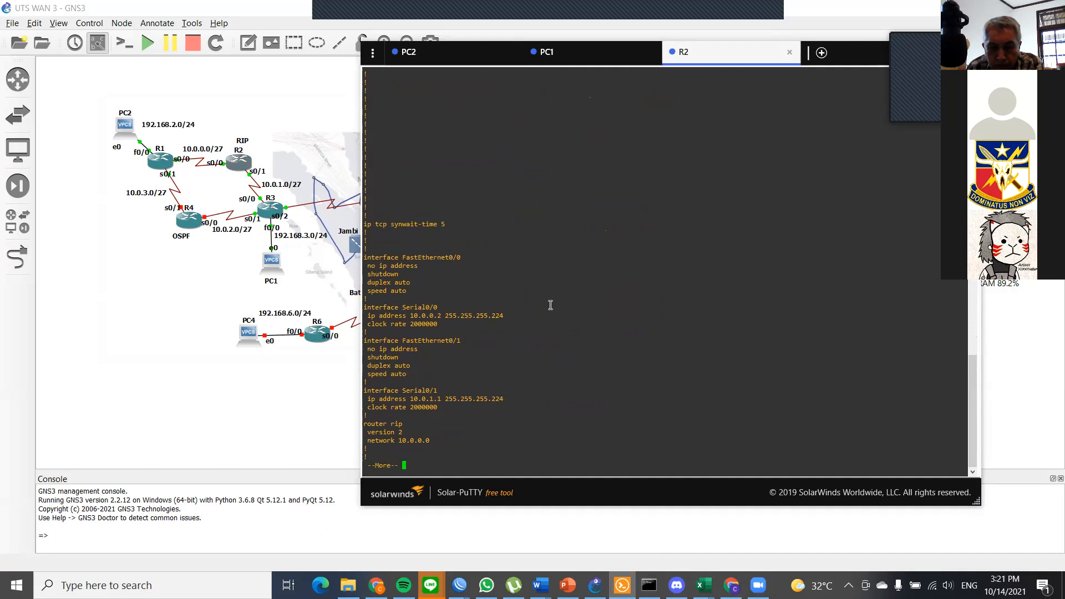
pyautogui.press('Return')
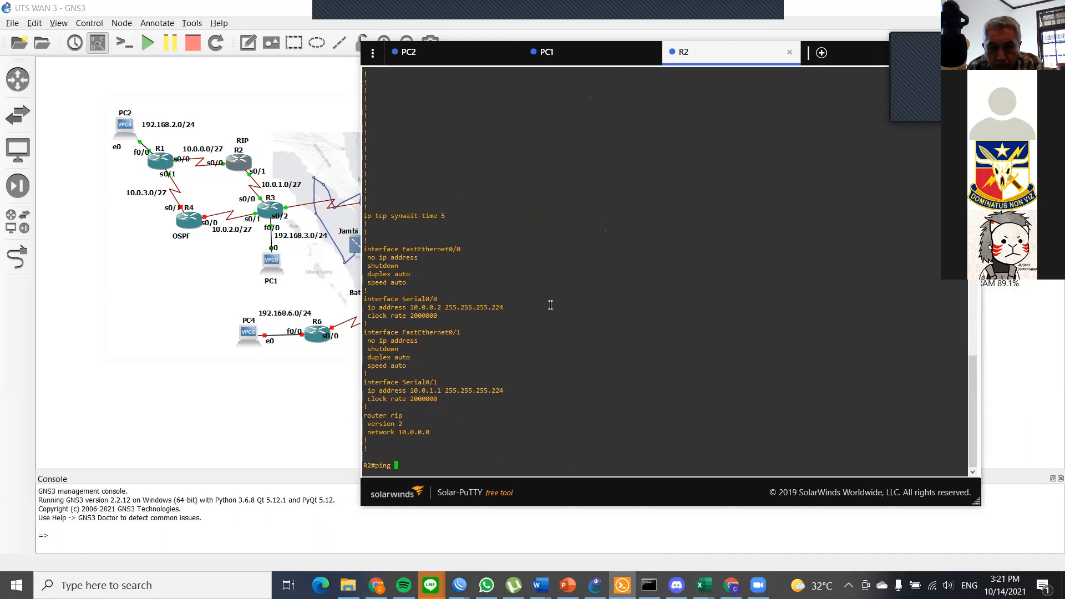
# - Ping the neighbouring serial addresses 10.0.0.1 and 10.0.1.2 from R2's console
pyautogui.write('ping 10.0.0.0')
pyautogui.press('Return')
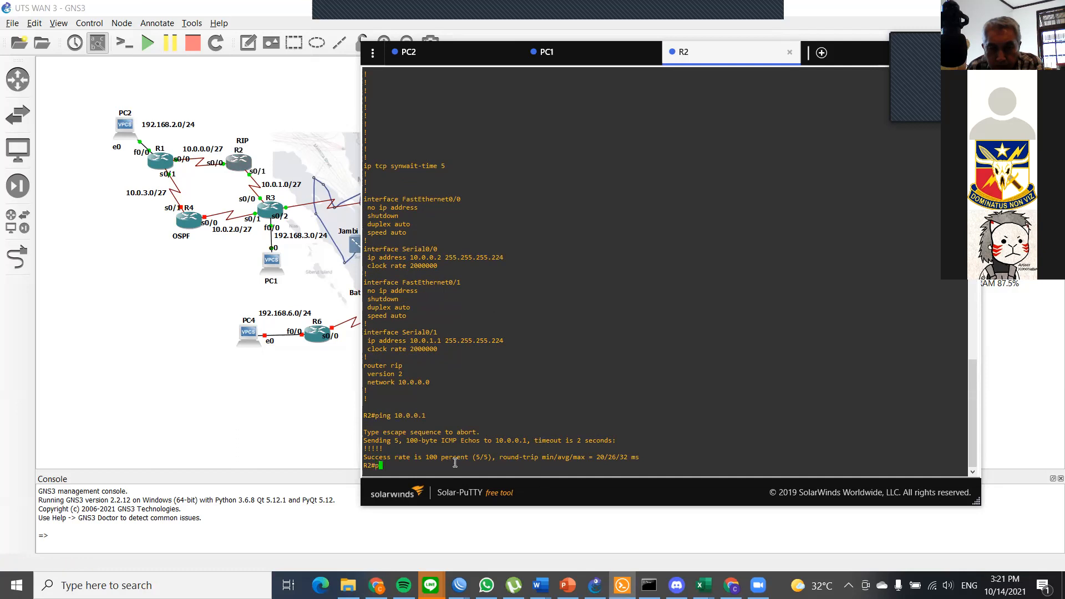
pyautogui.write('ing 10.0.')
pyautogui.write('1.2')
pyautogui.press('Return')
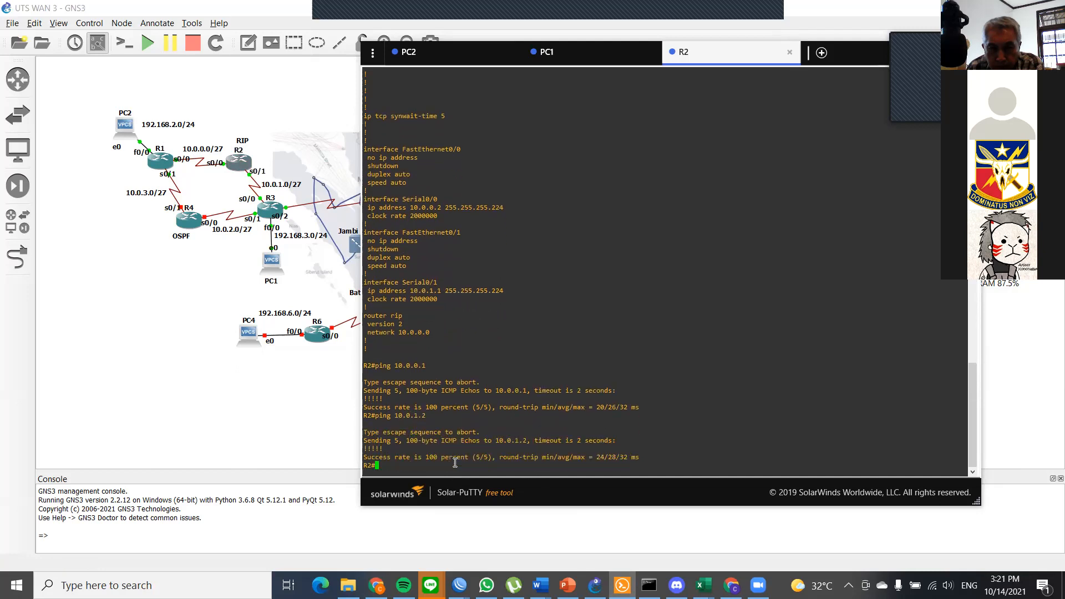